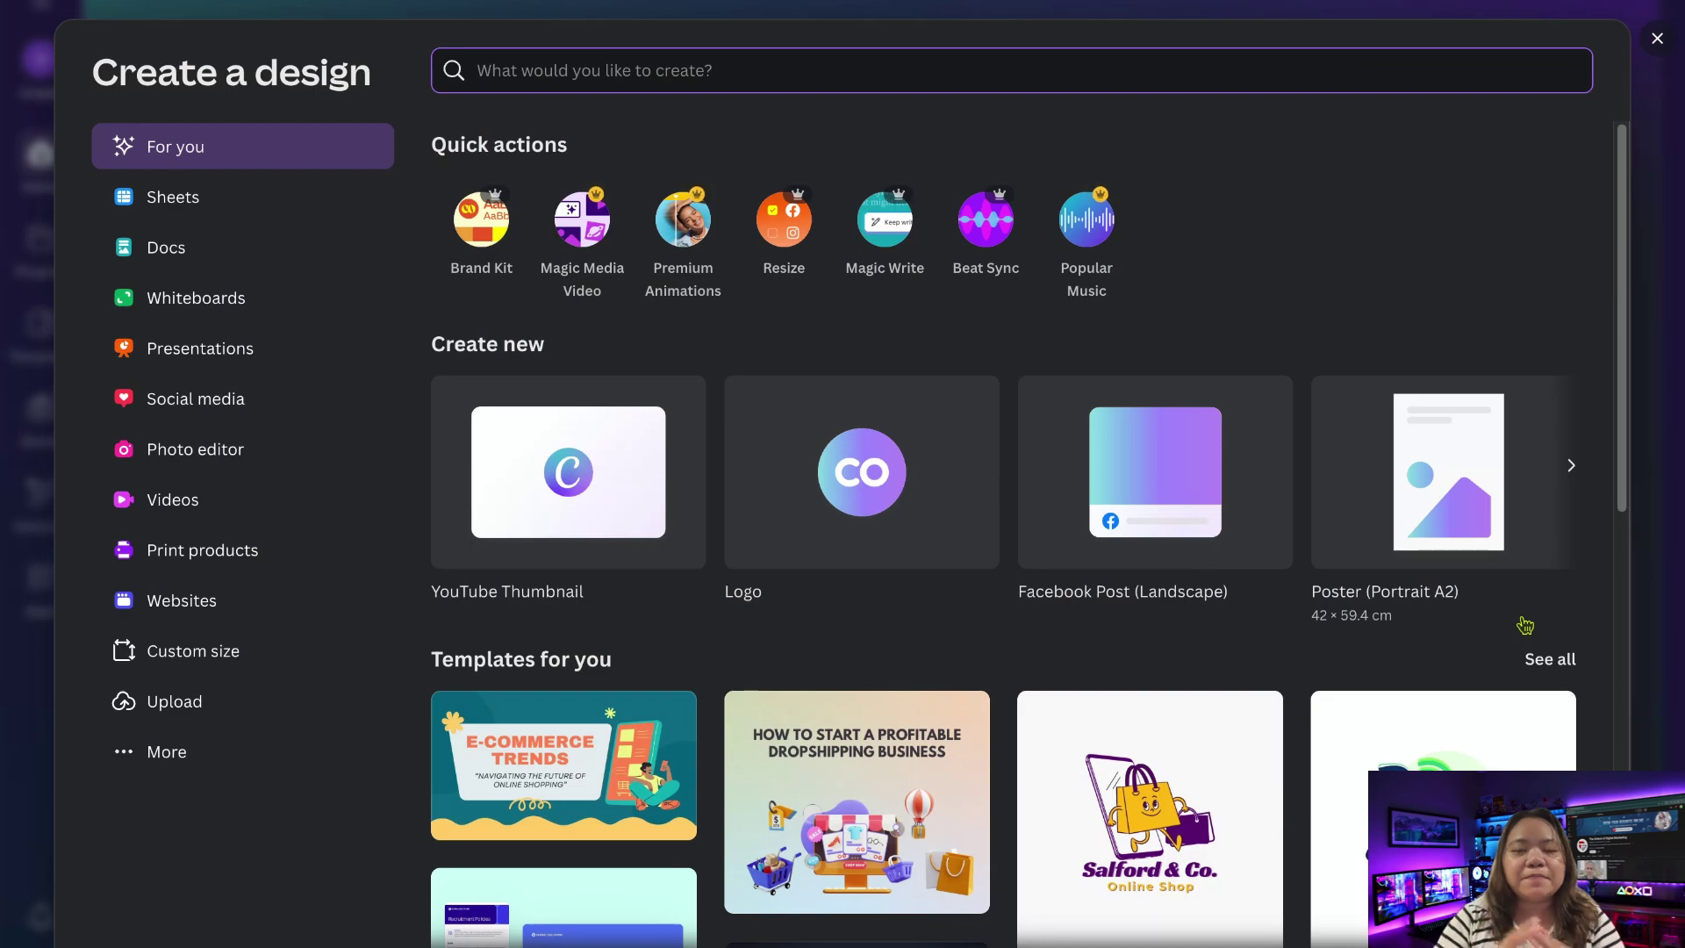
Close the new-design options to get back to the Canva home page.
key("Escape")
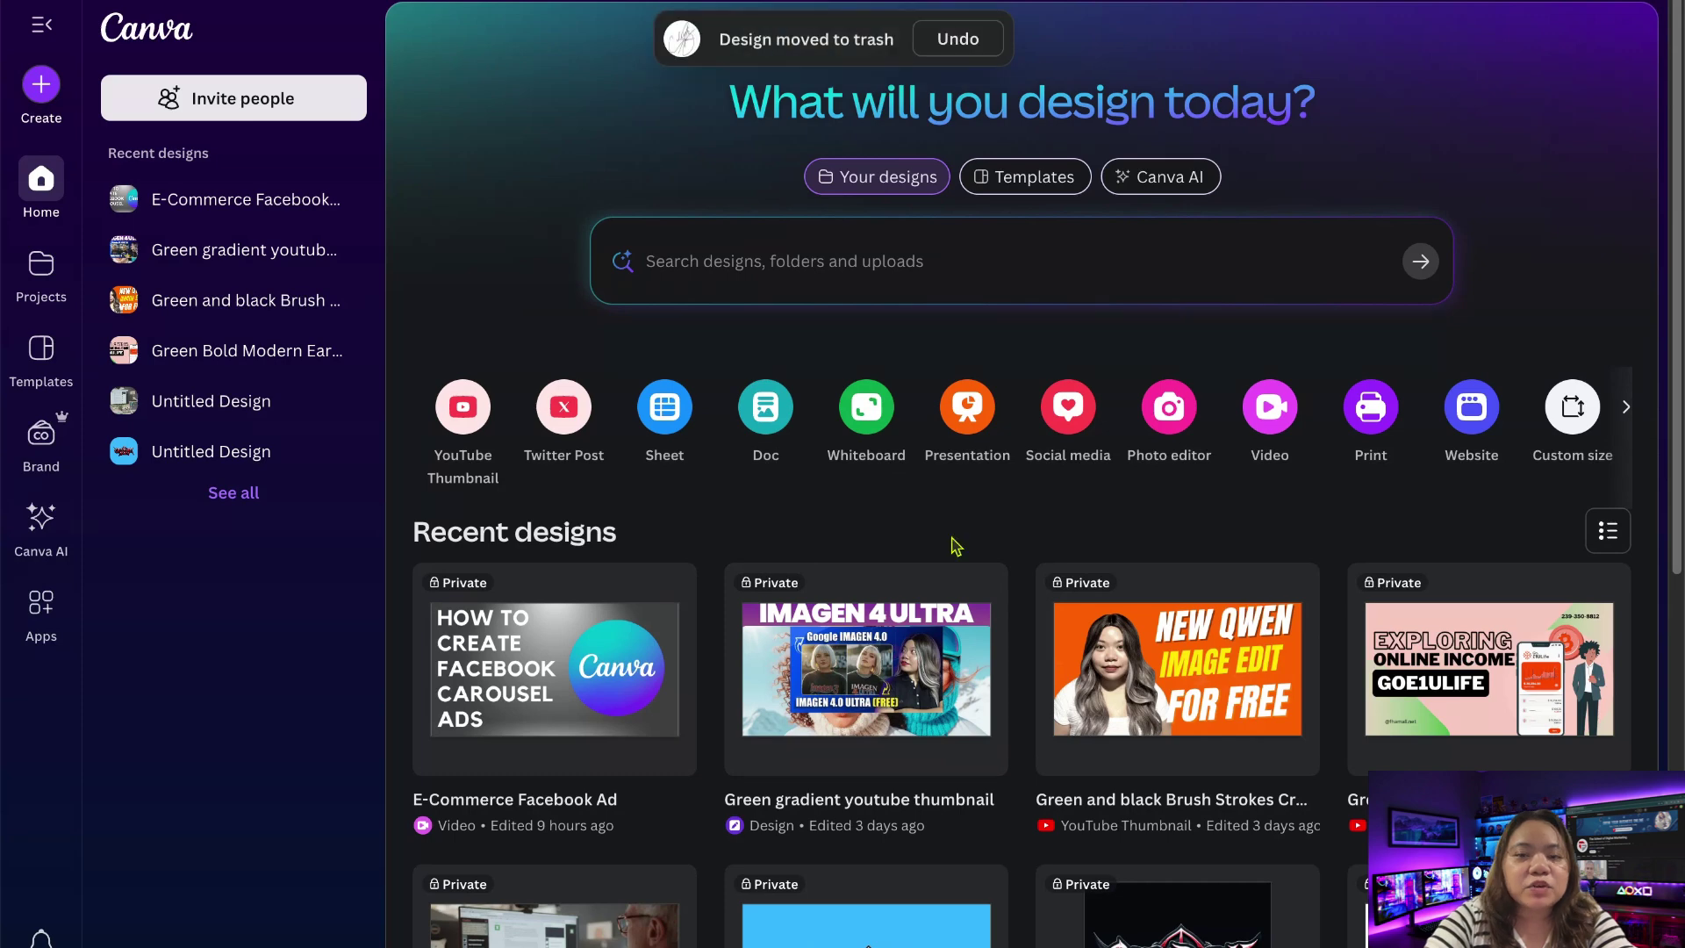
Bring up the Create a design dialog from the left sidebar.
left_click(39, 87)
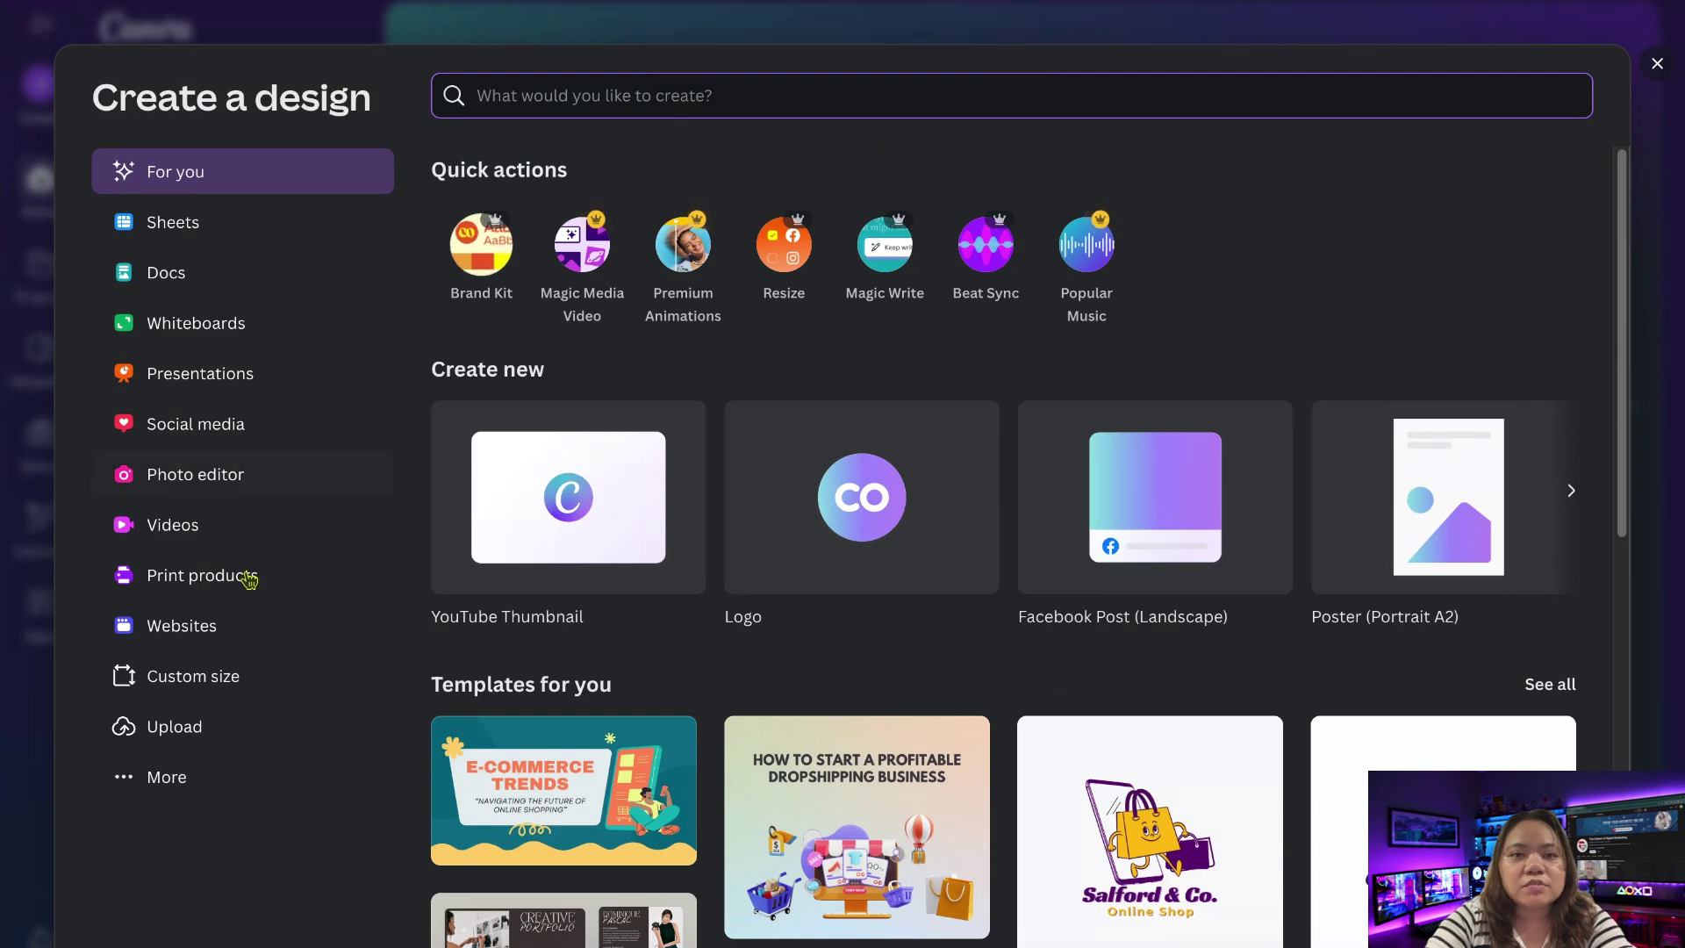
Create a blank custom-size design of 5000 × 1000 px.
left_click(209, 695)
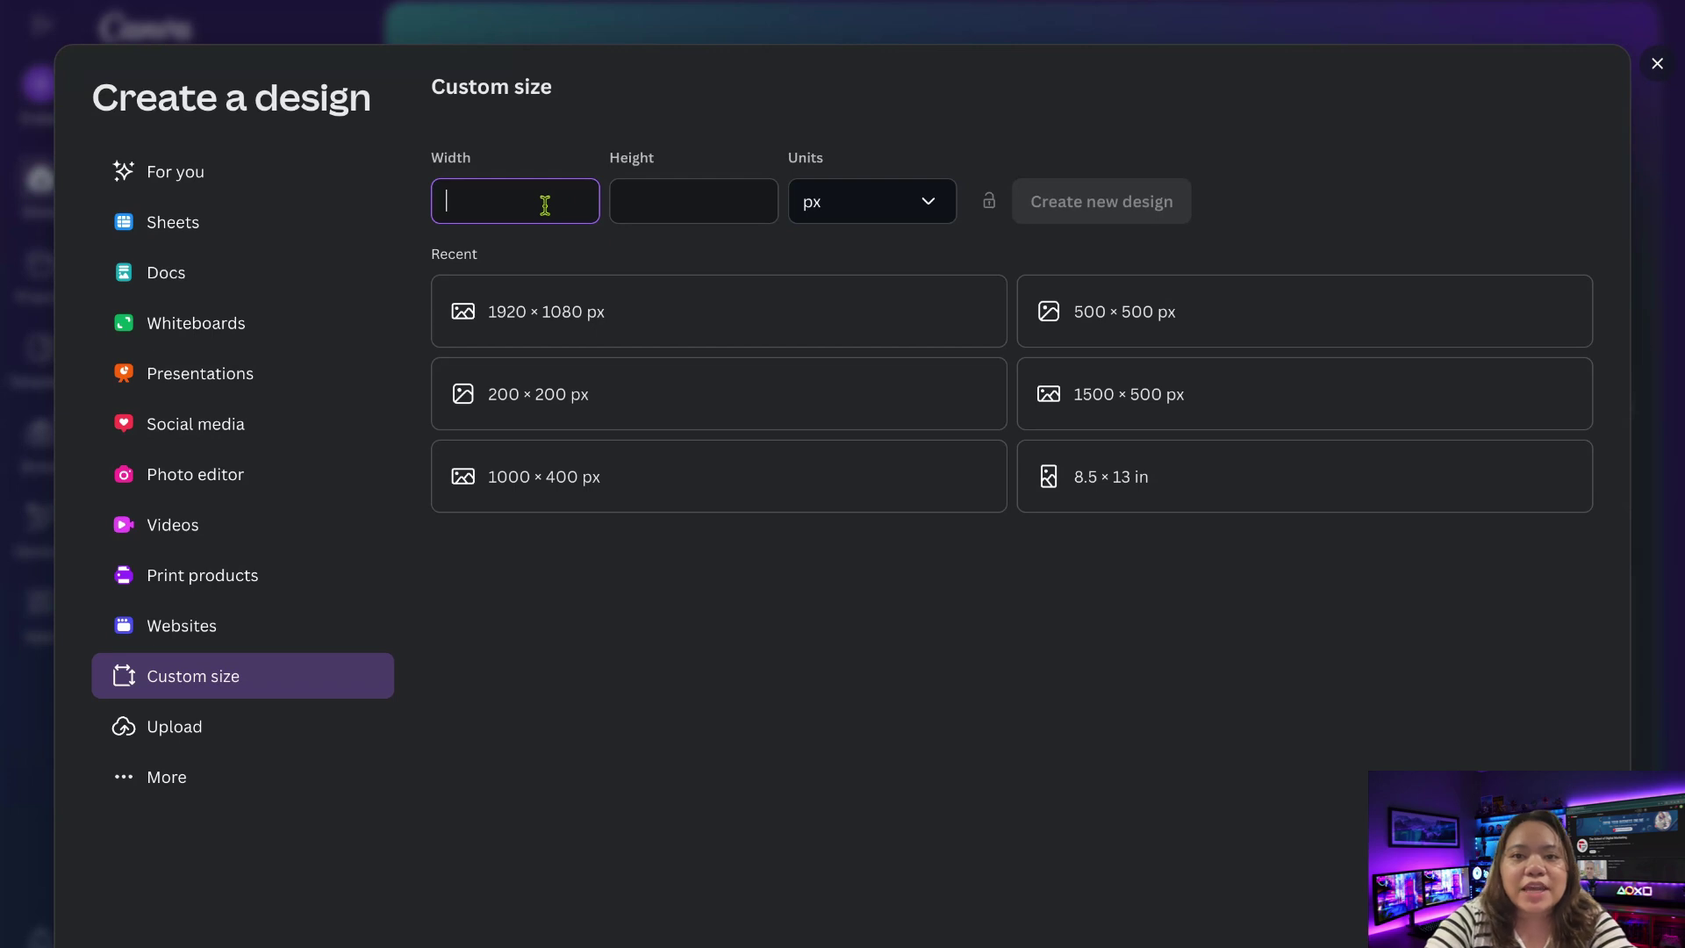
type("5000")
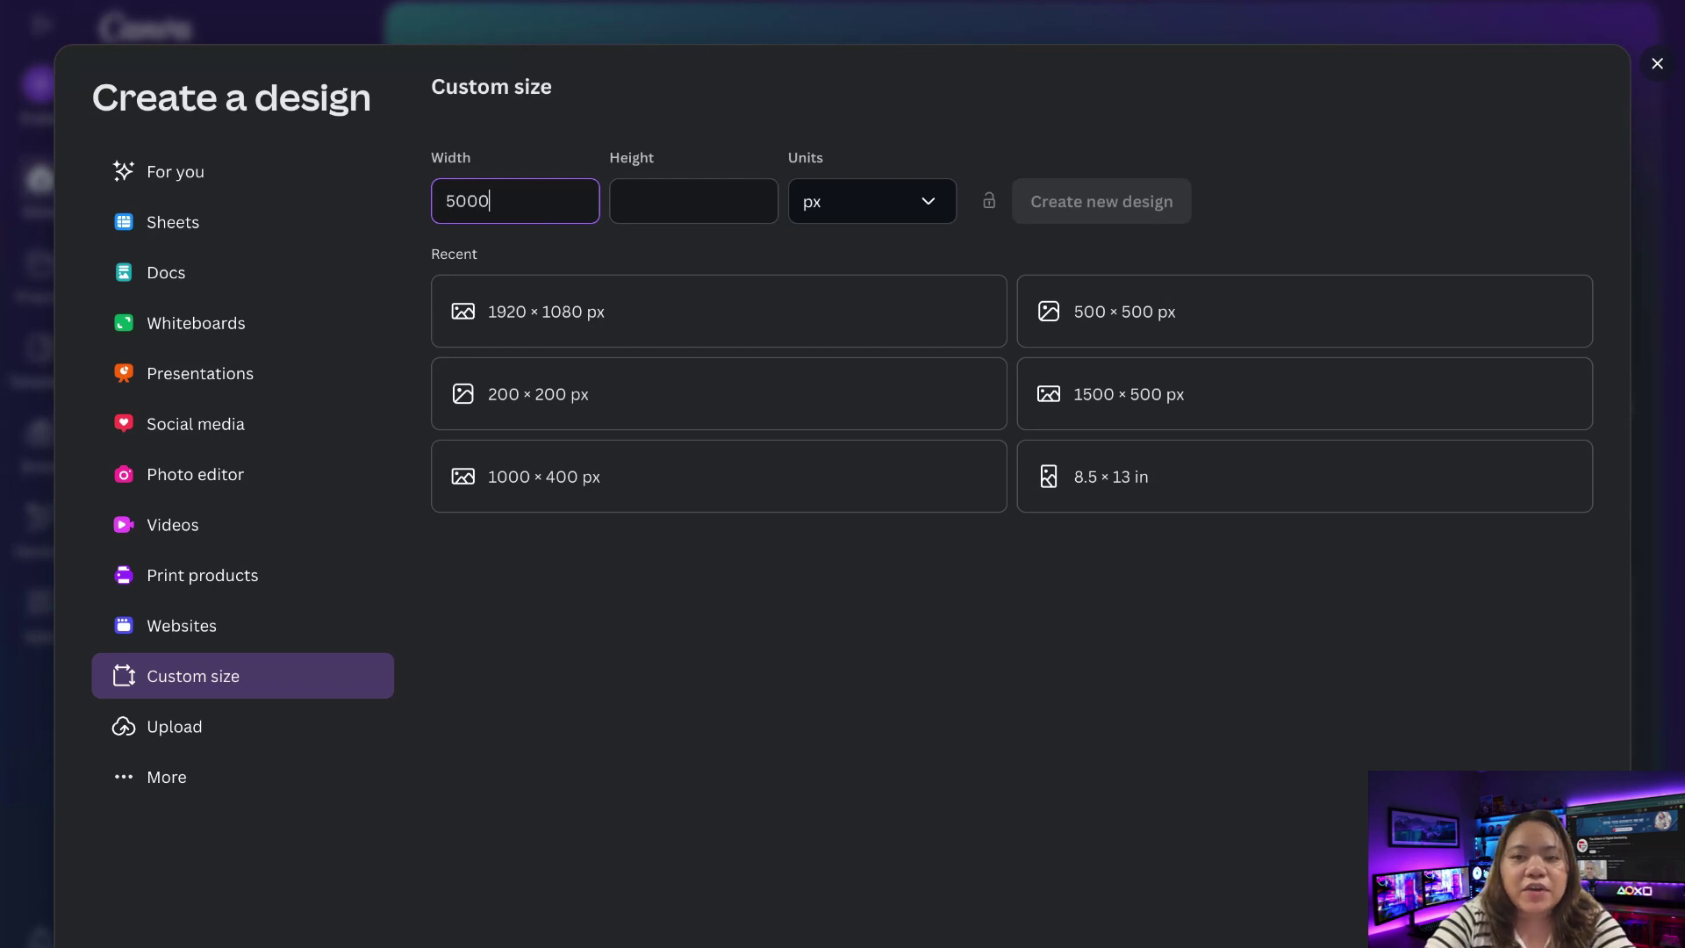
key("Tab")
type("1000")
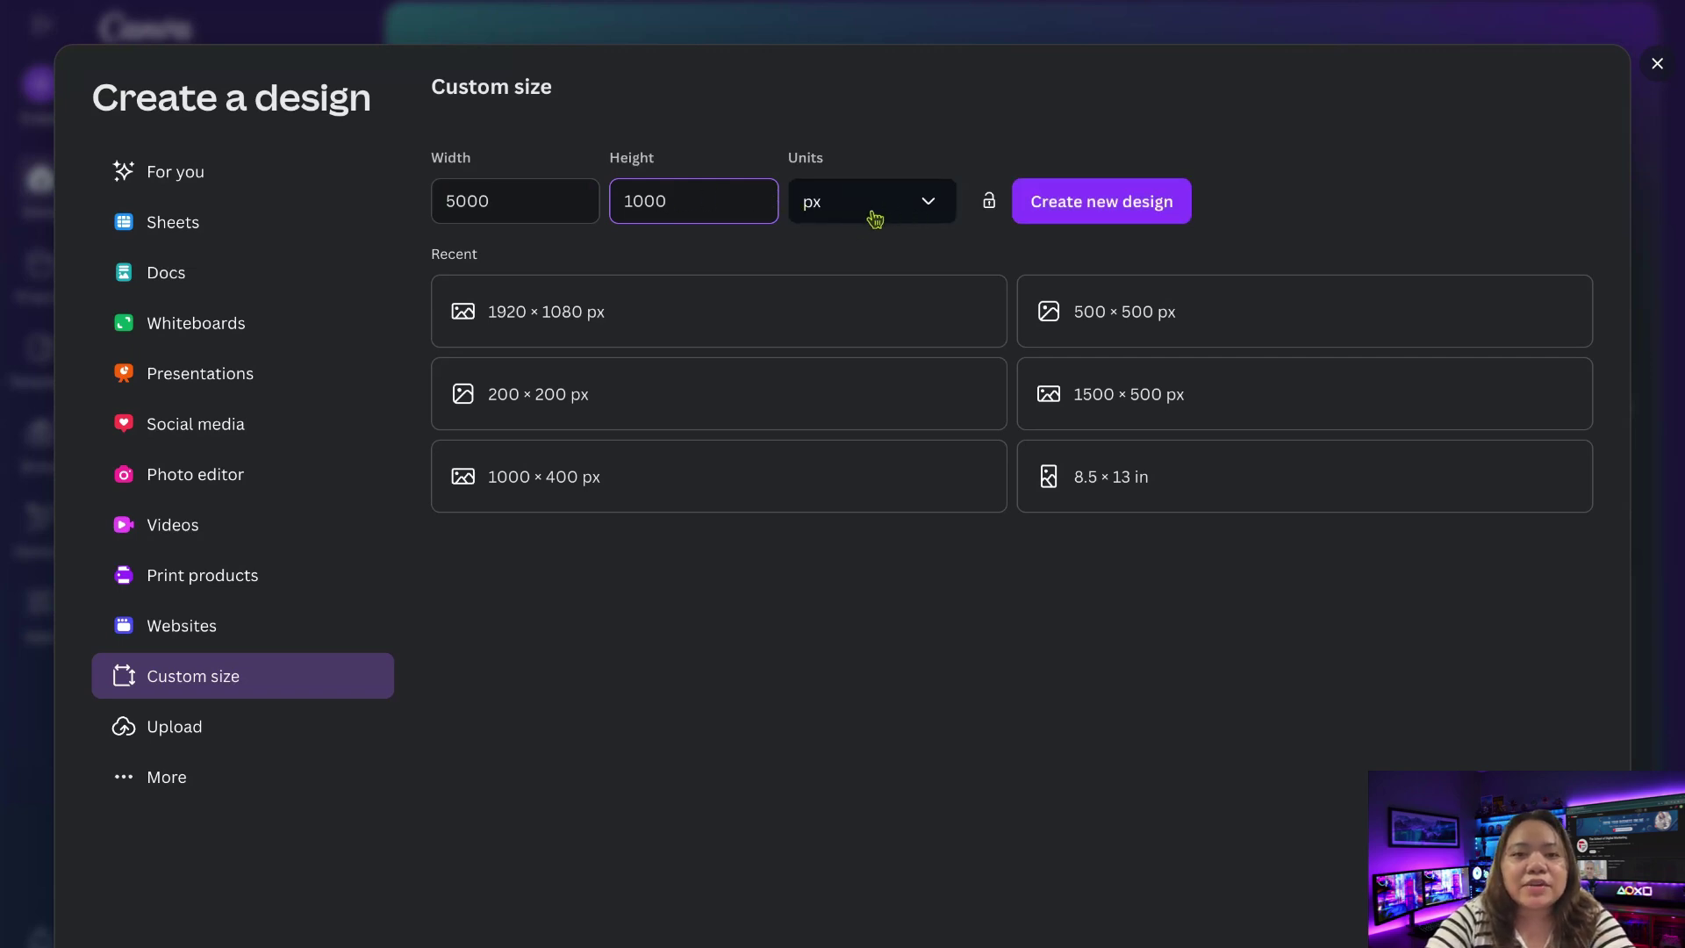
left_click(1066, 205)
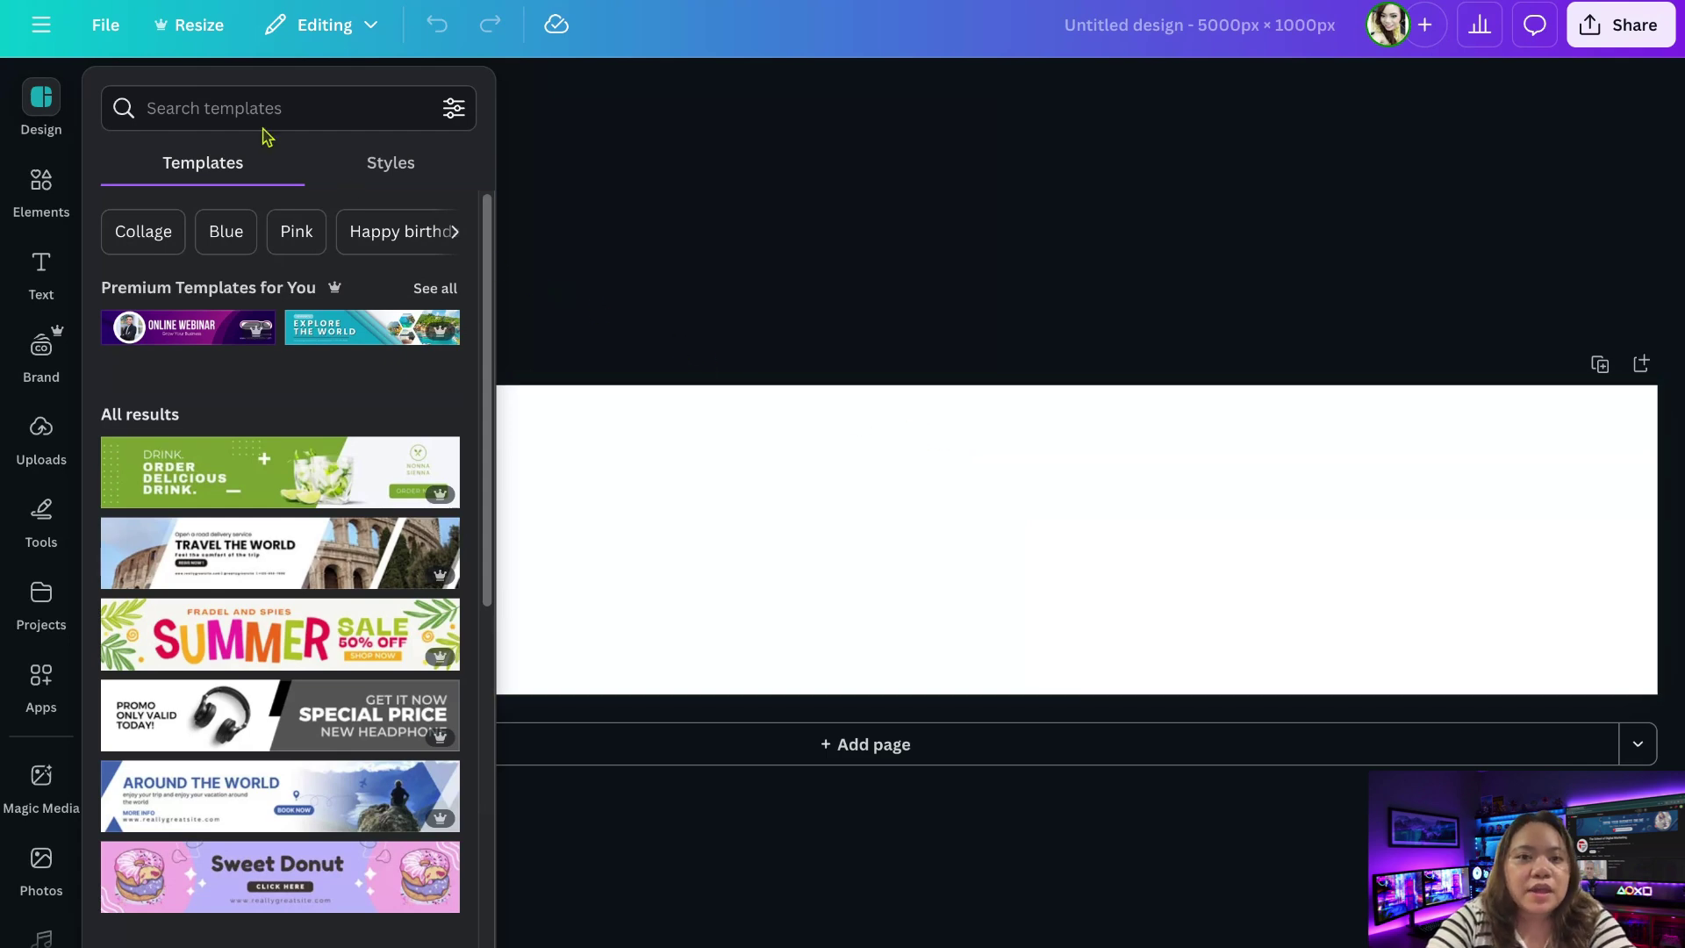
Go to File > Settings to reach the Add guides option.
left_click(113, 35)
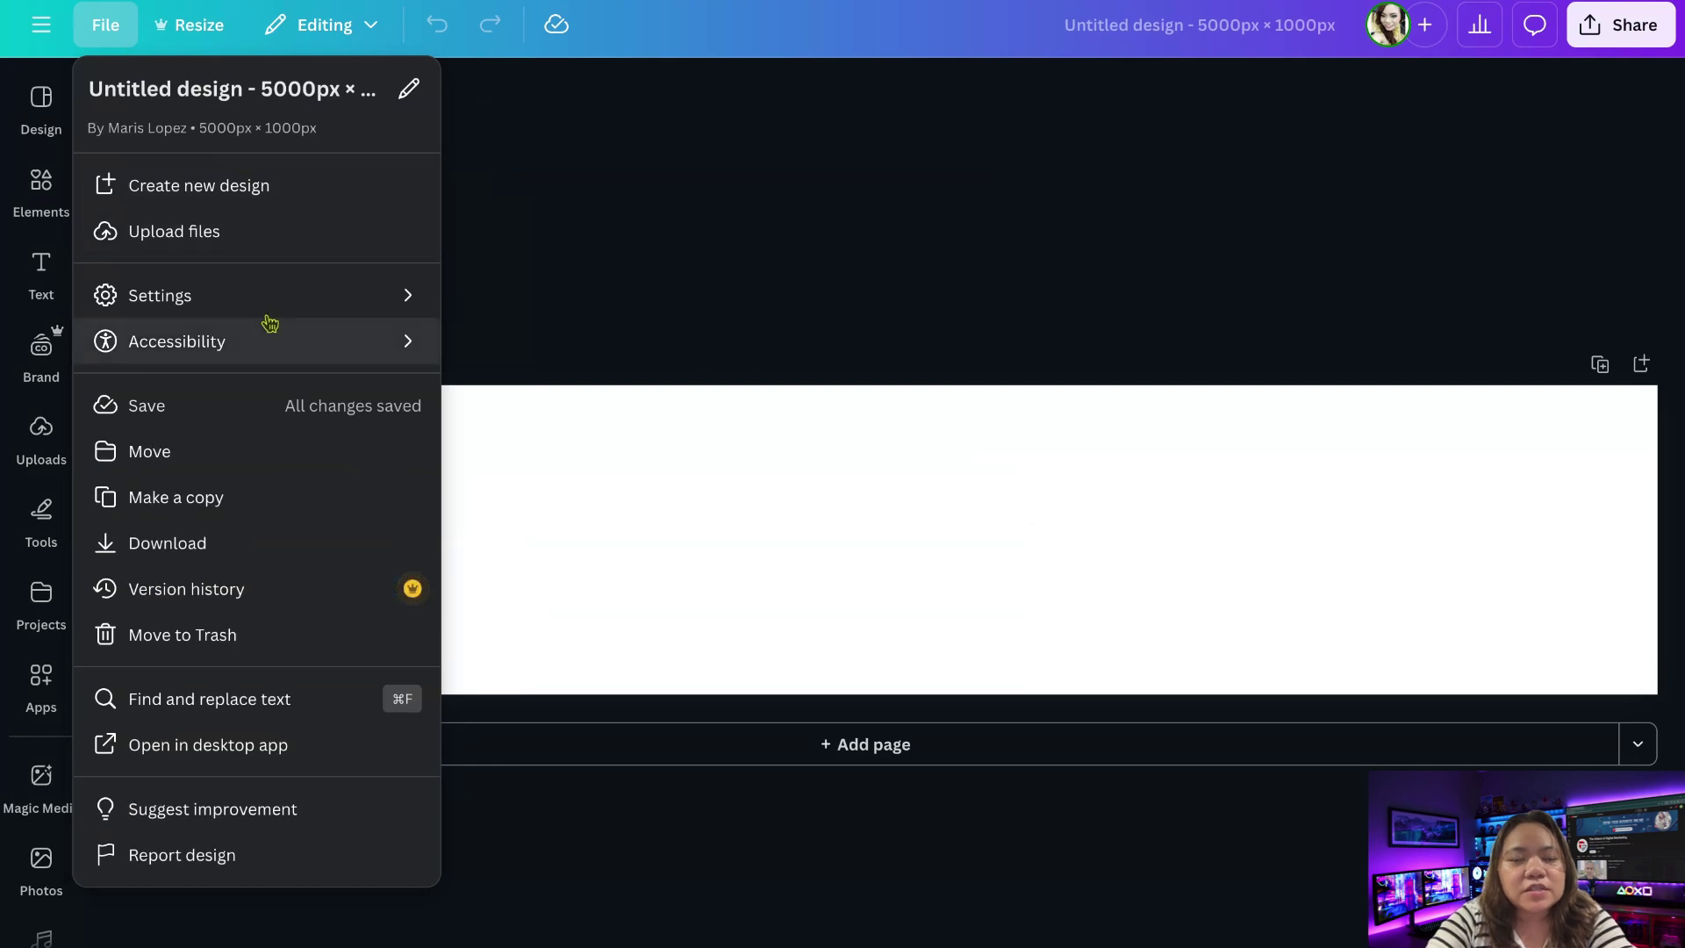
mouse_move(158, 296)
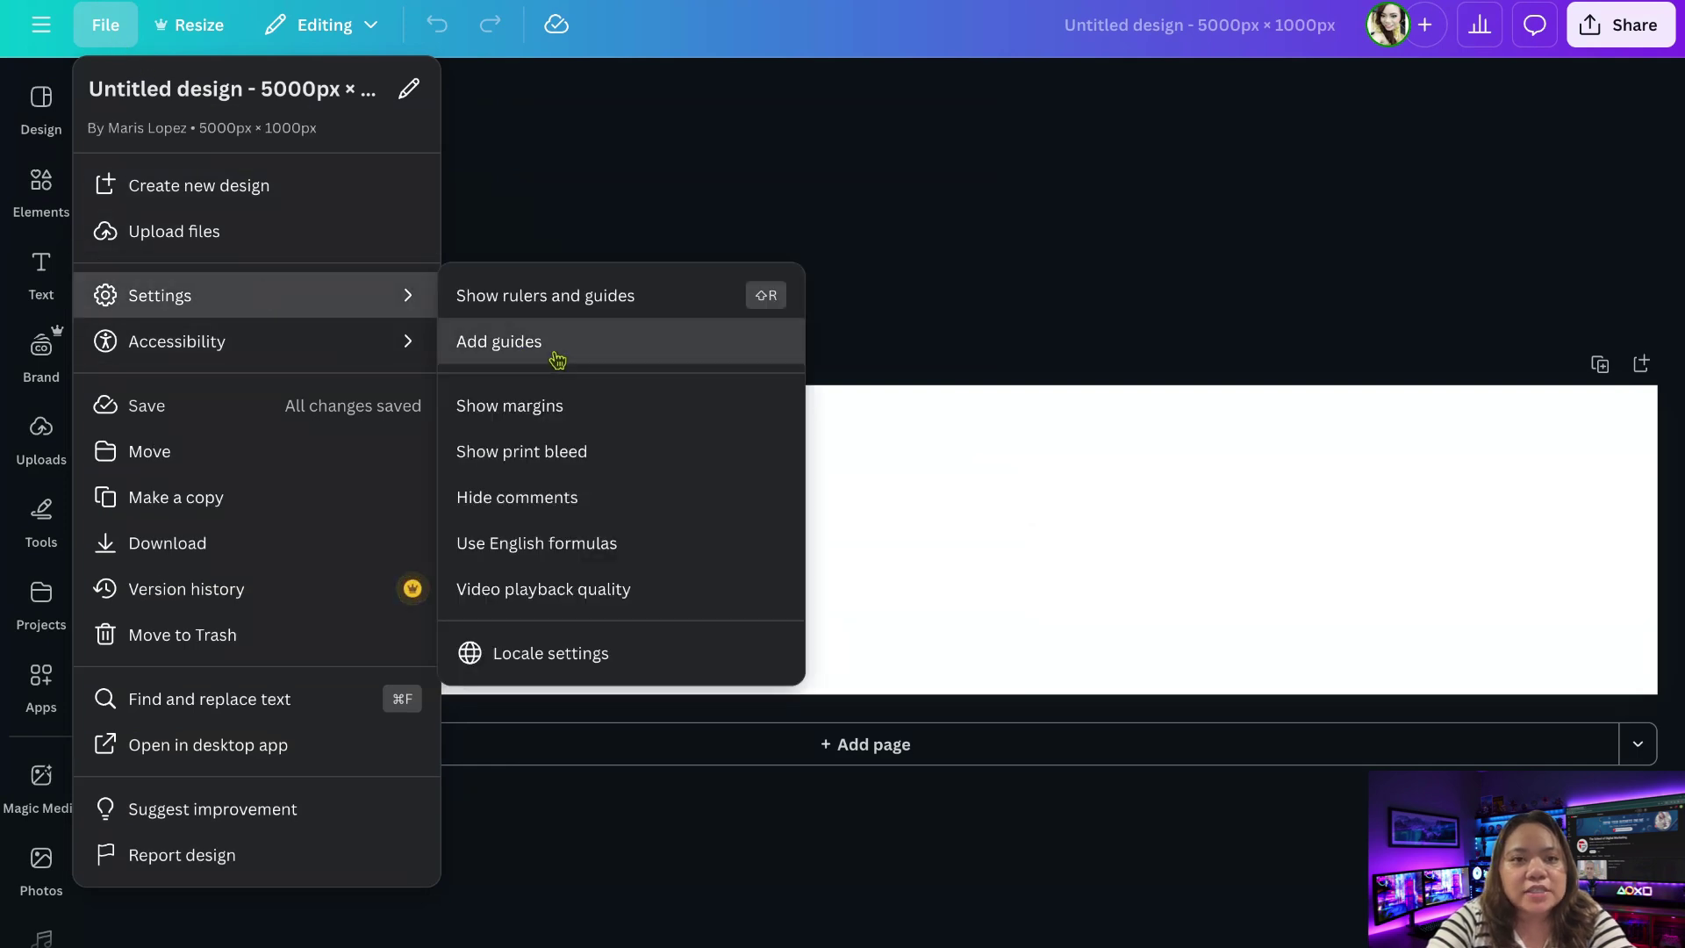
Add custom column guides with 5 columns and a 0 px gap.
left_click(557, 357)
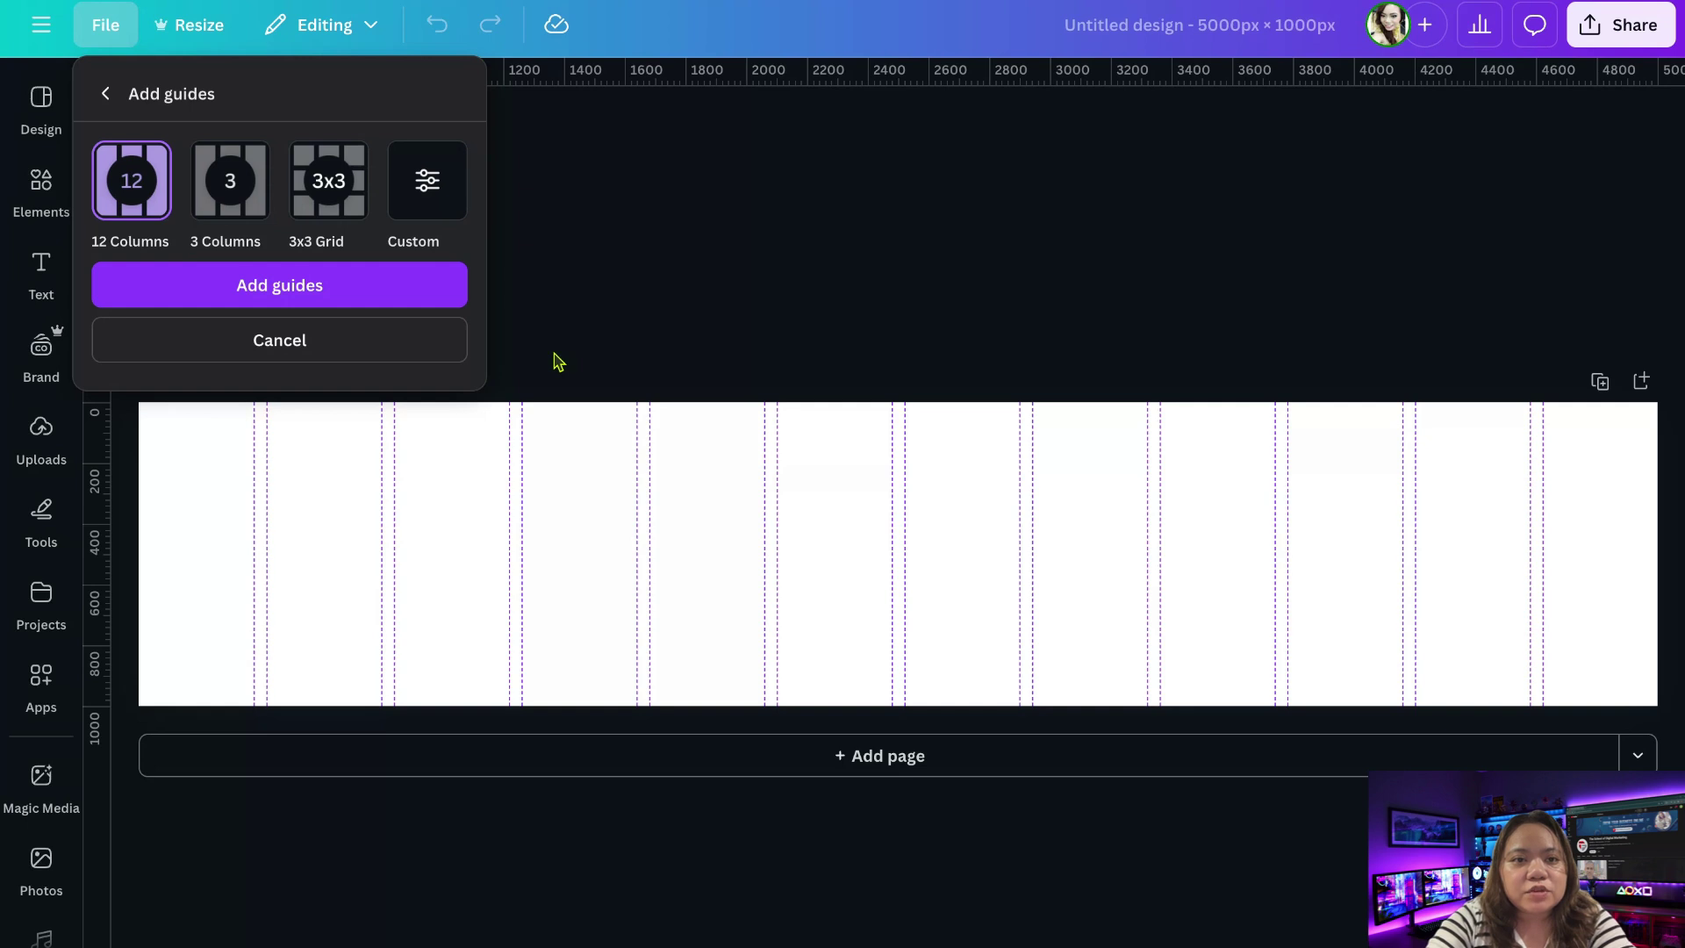
left_click(435, 192)
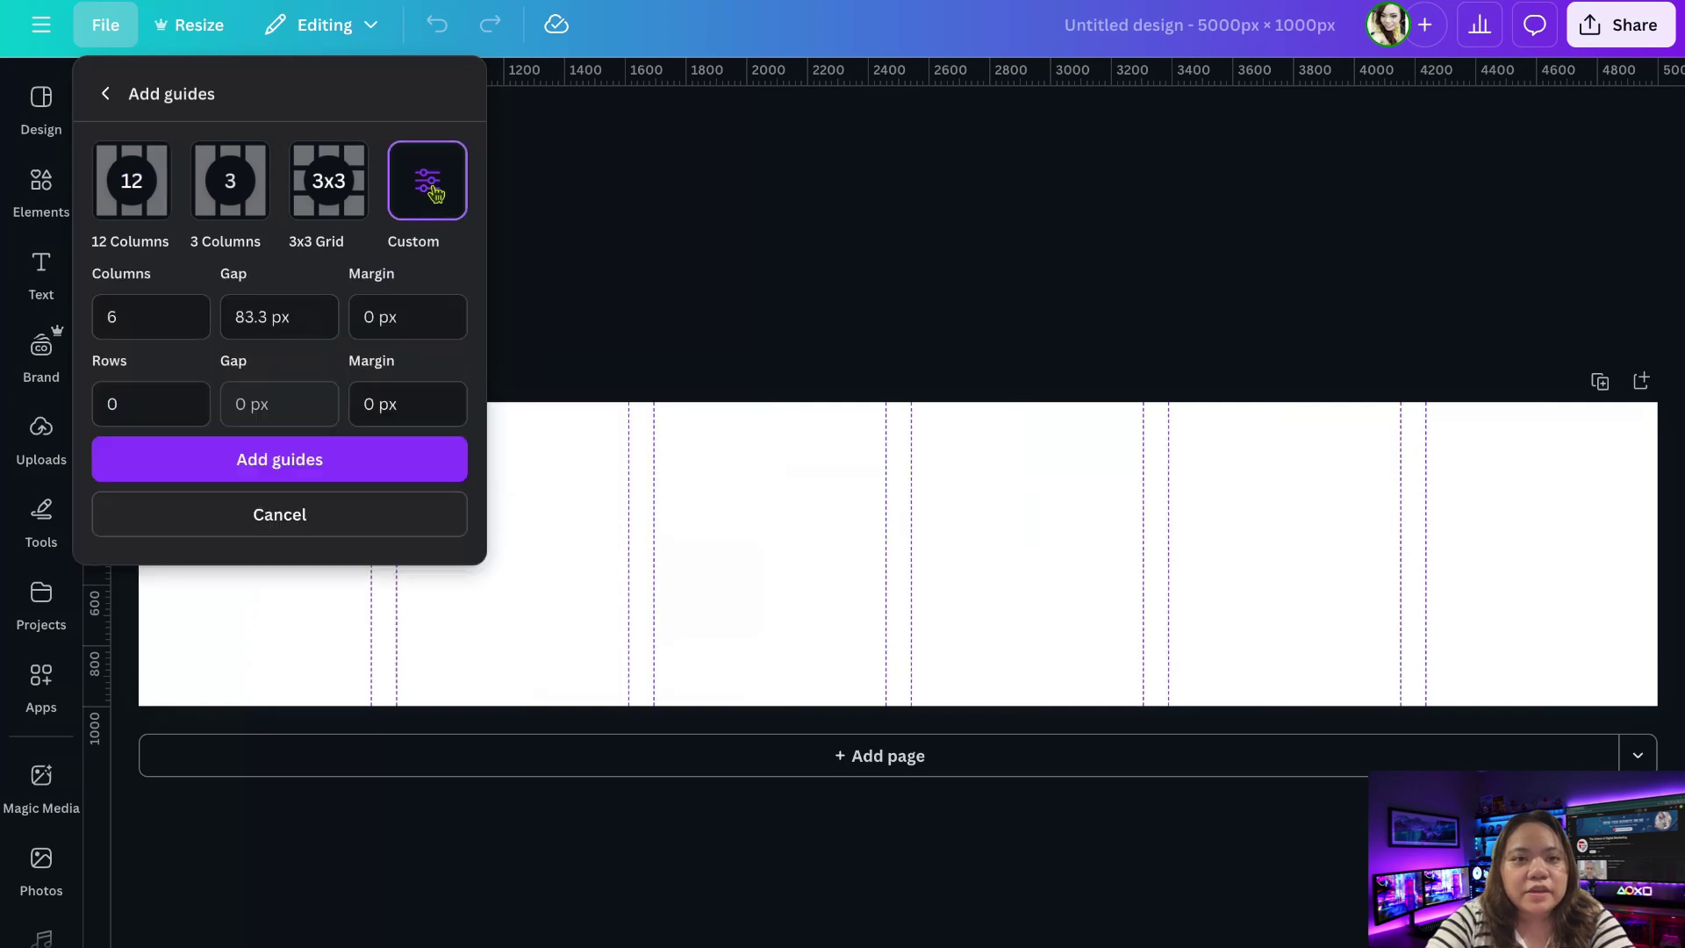
double_click(113, 316)
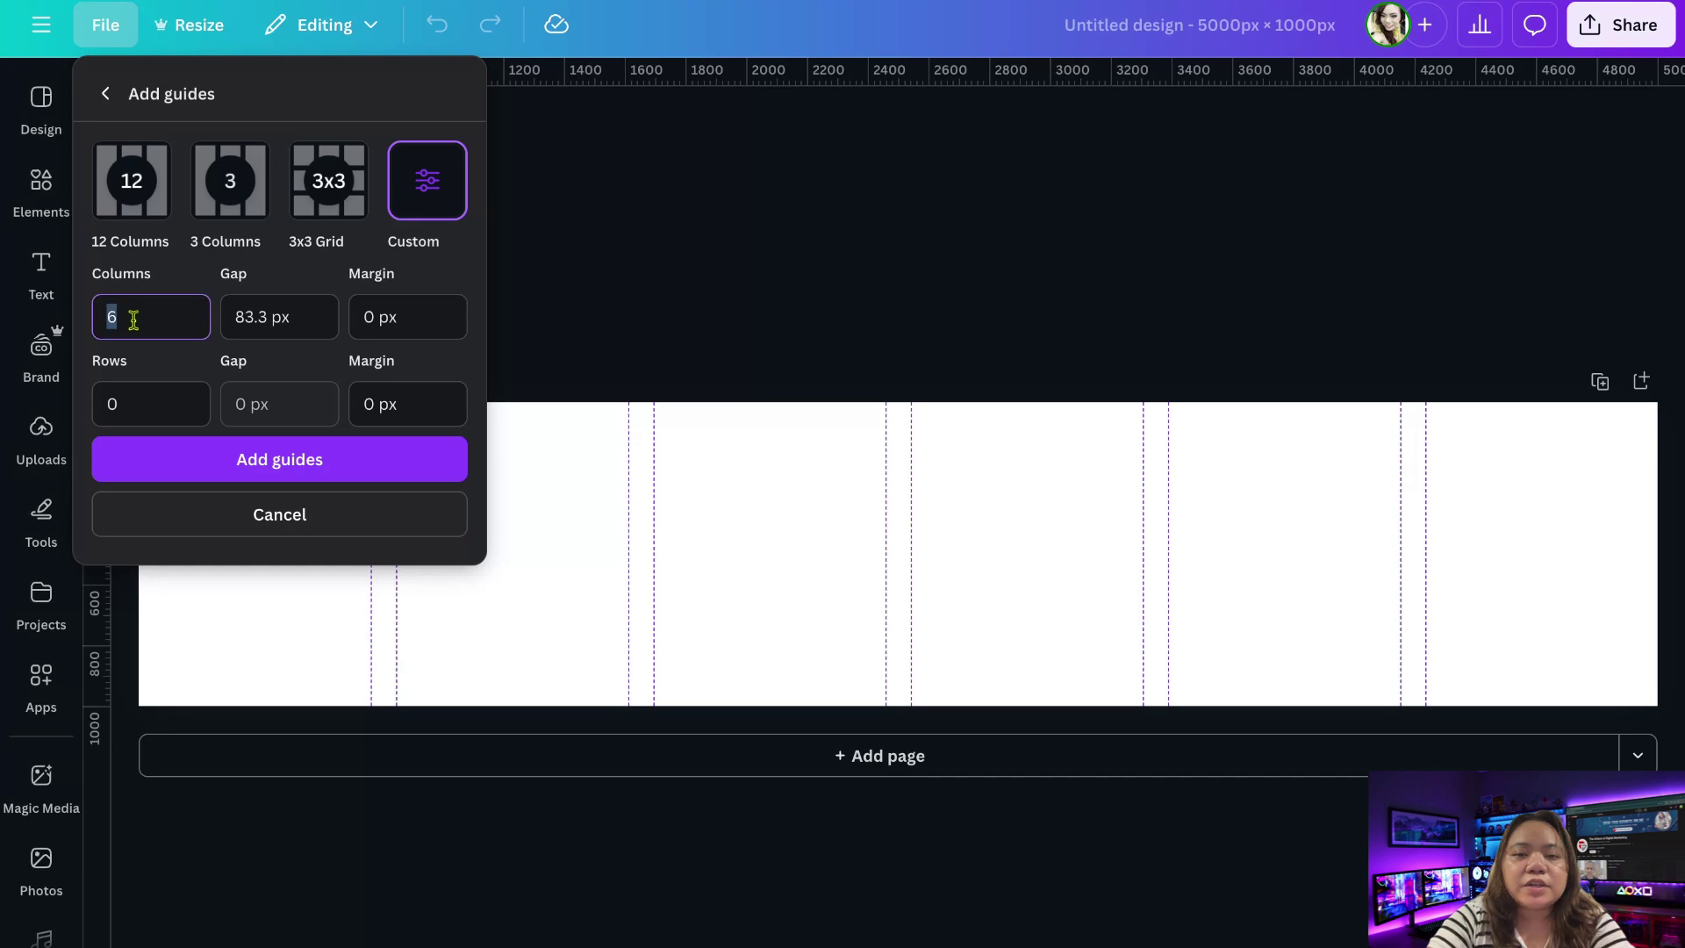
key("BackSpace")
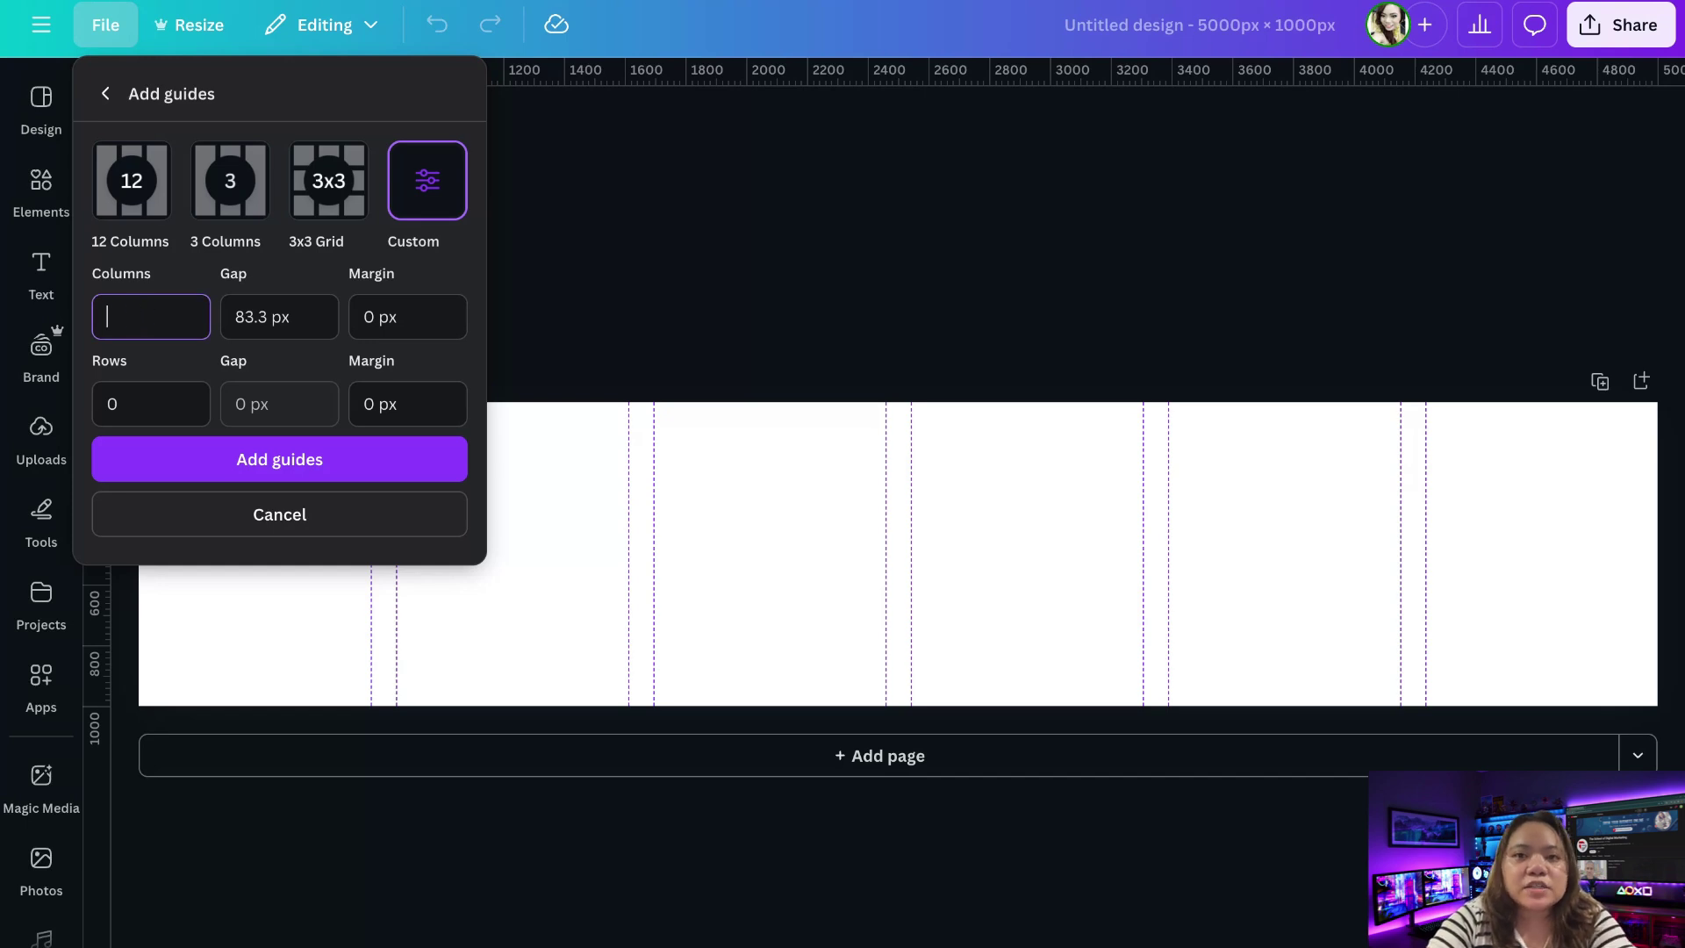
type("5")
key("Tab")
key("BackSpace")
key("BackSpace")
key("BackSpace")
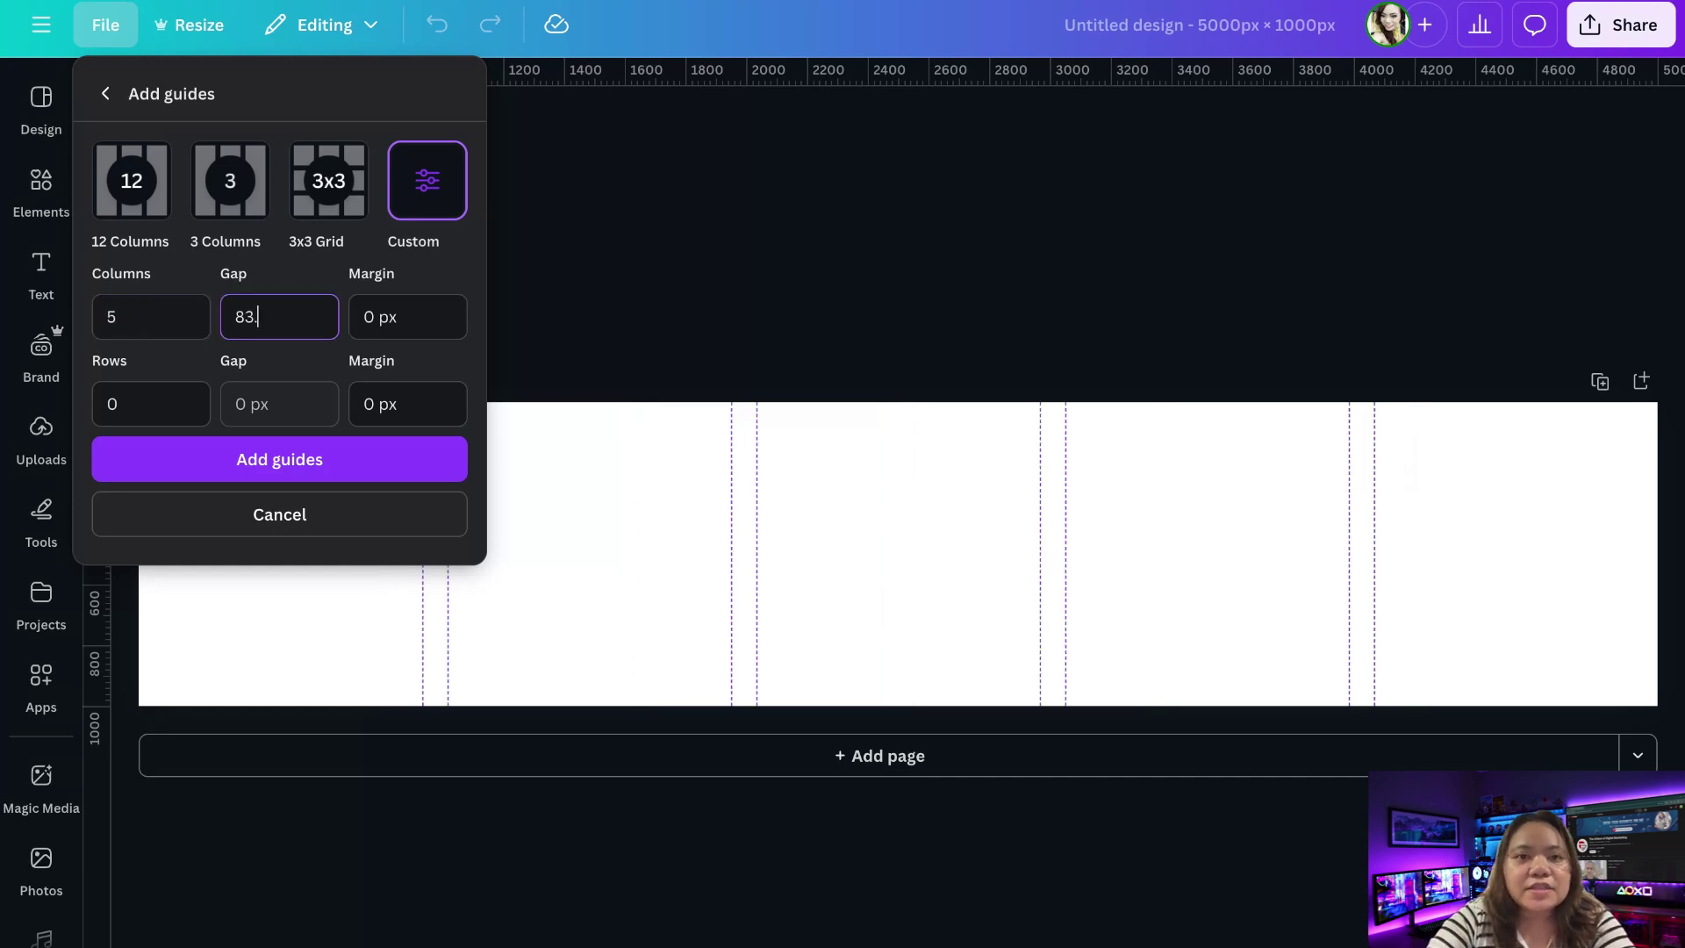
key("BackSpace")
key("BackSpace")
key("BackSpace")
type("0")
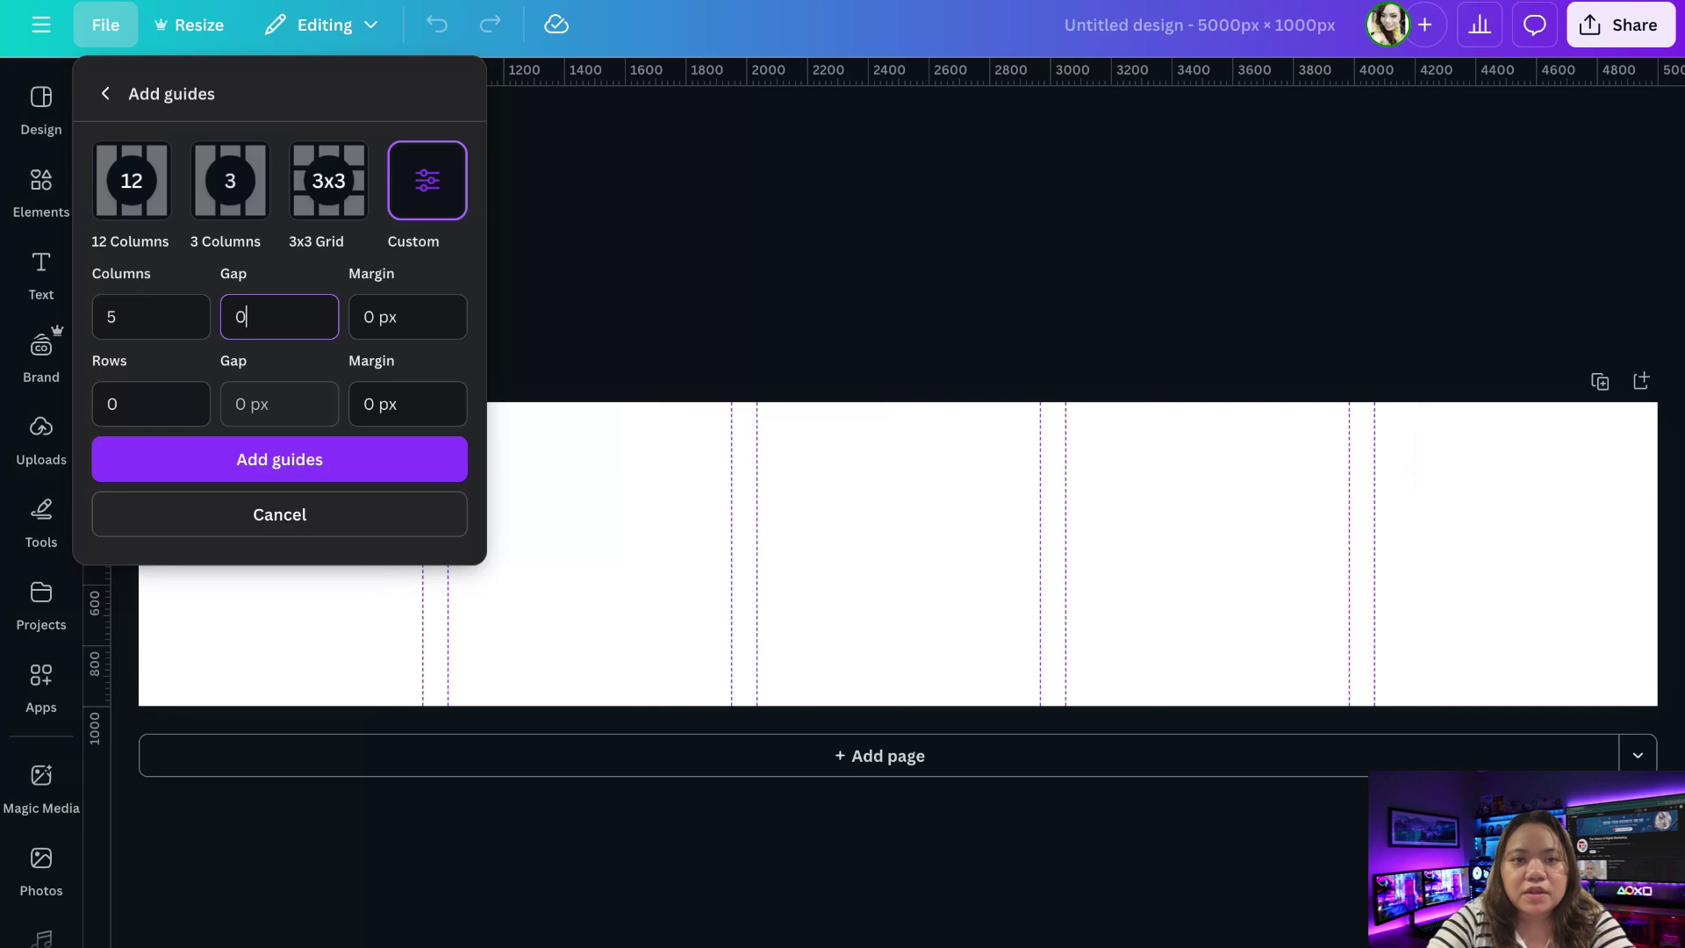
left_click(283, 459)
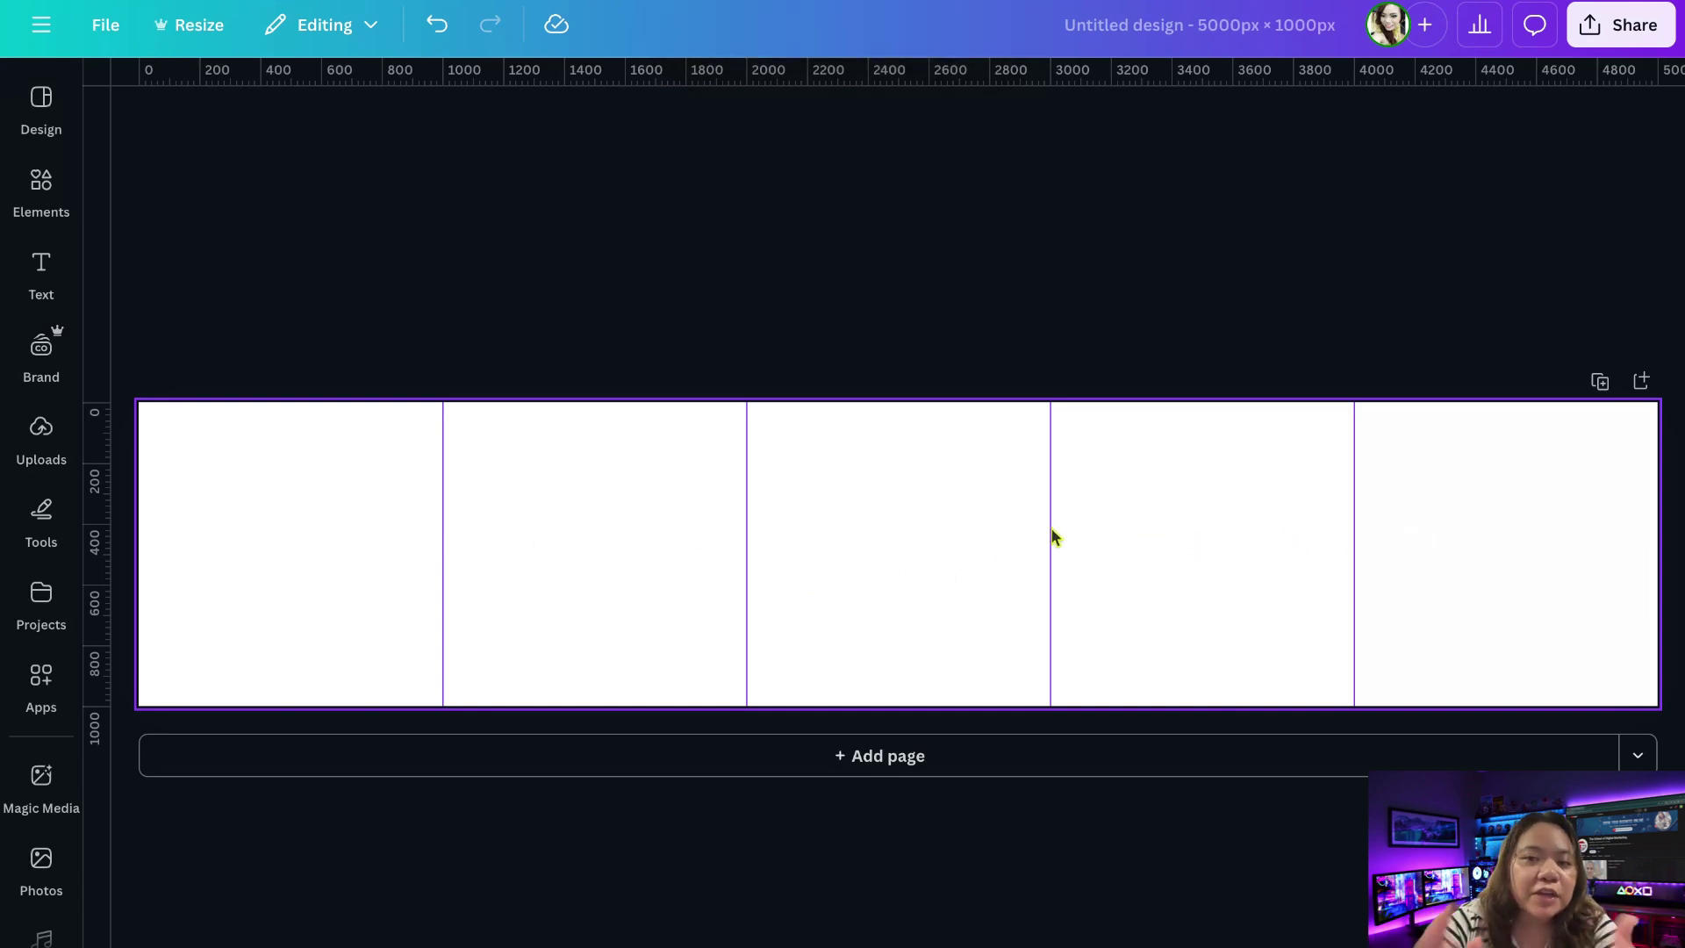
Try several page background colours, then settle on a yellow-to-pink gradient.
left_click(842, 501)
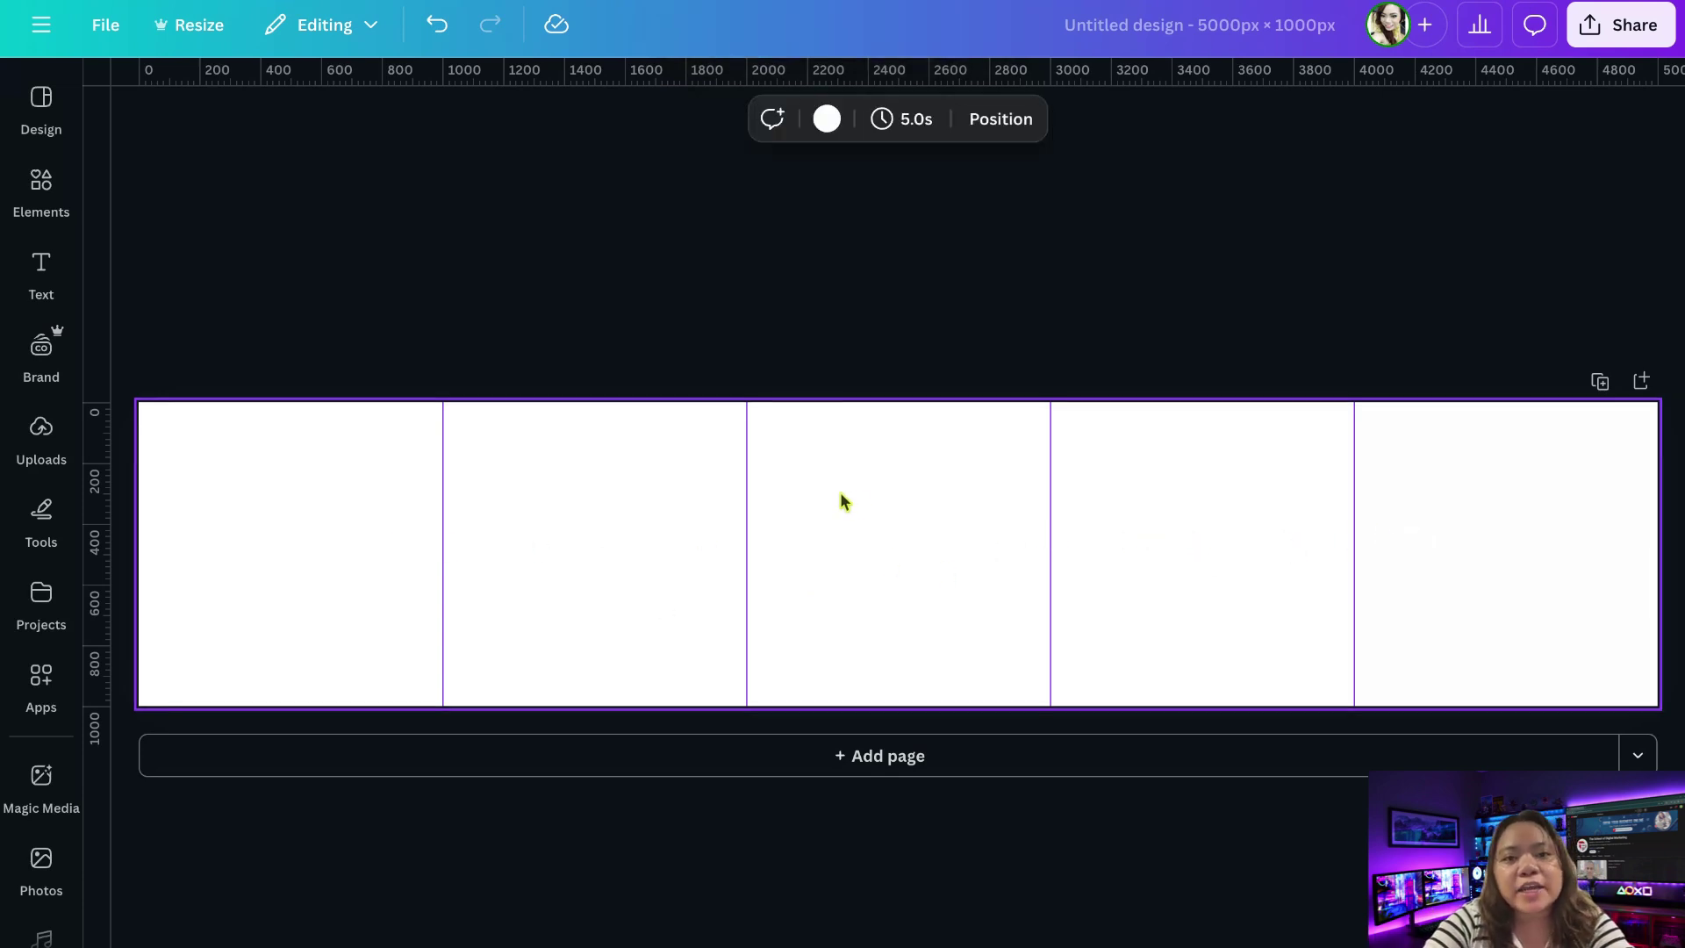
left_click(828, 120)
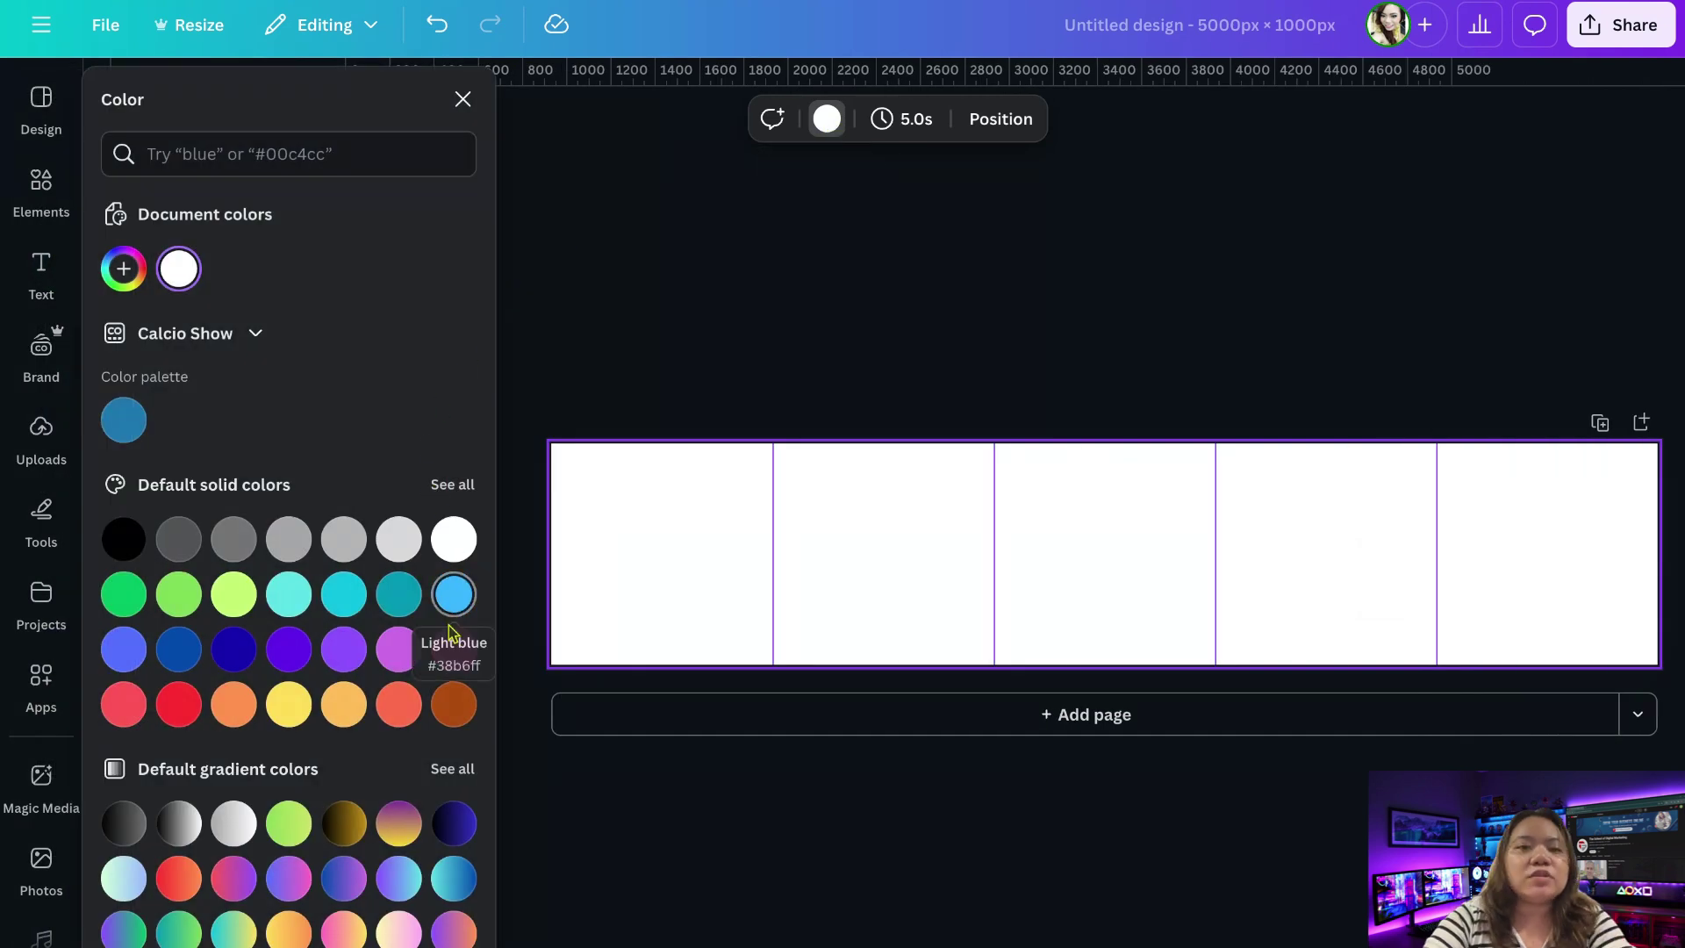
left_click(451, 650)
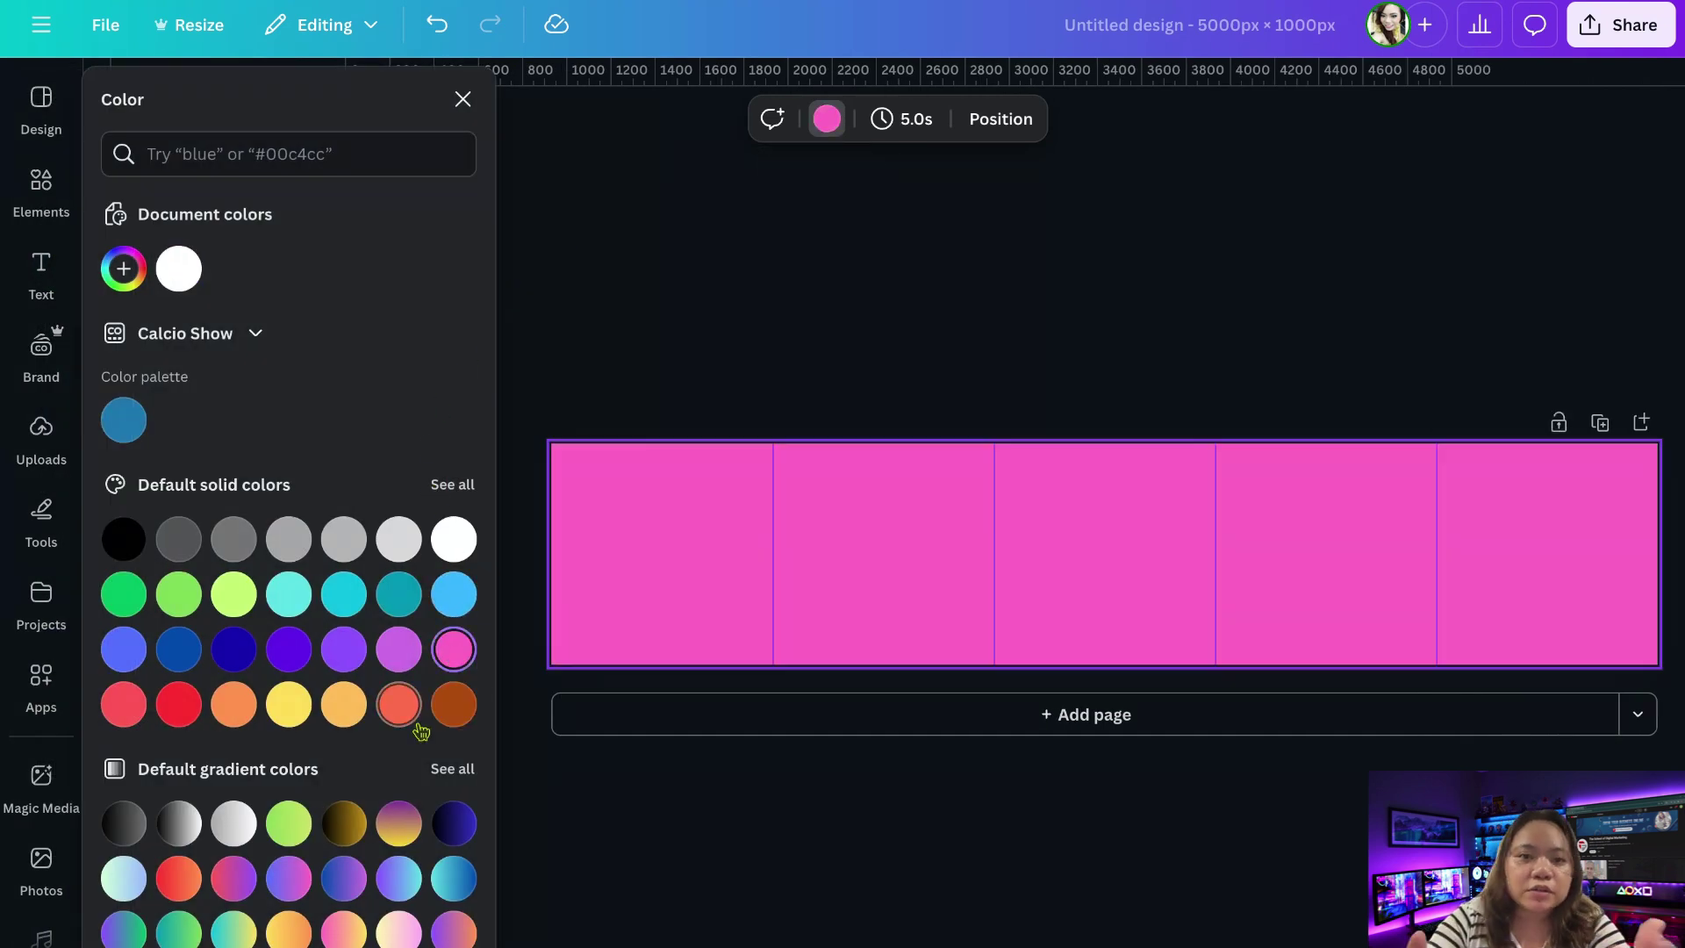
left_click(342, 701)
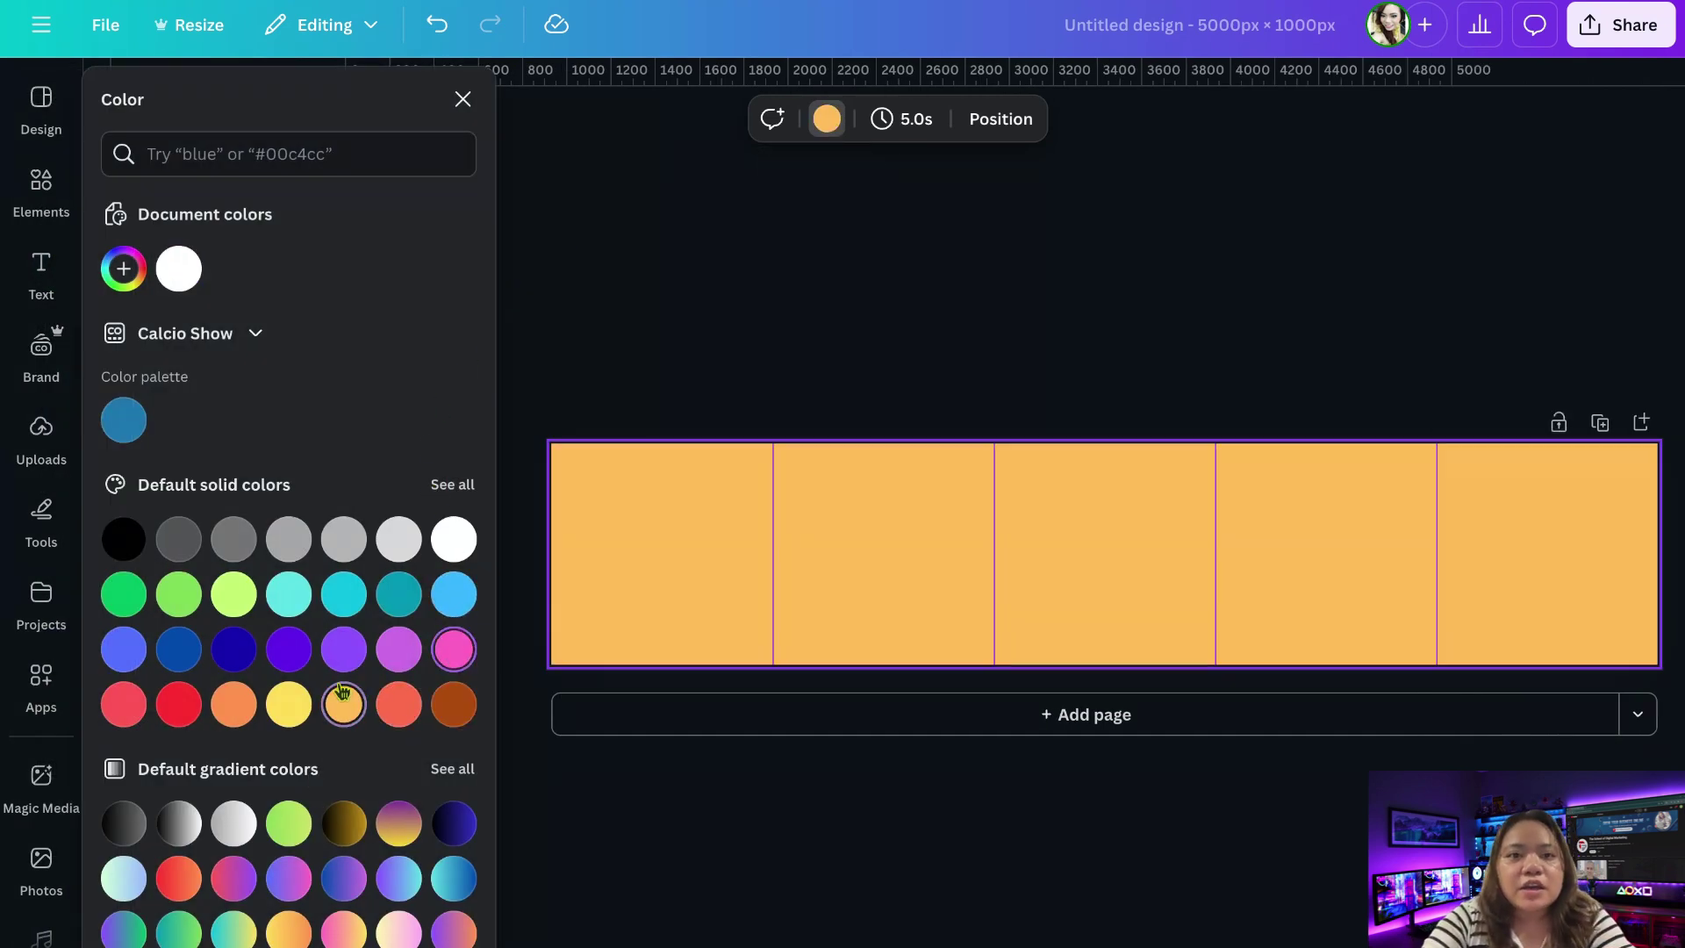
left_click(289, 705)
left_click(399, 879)
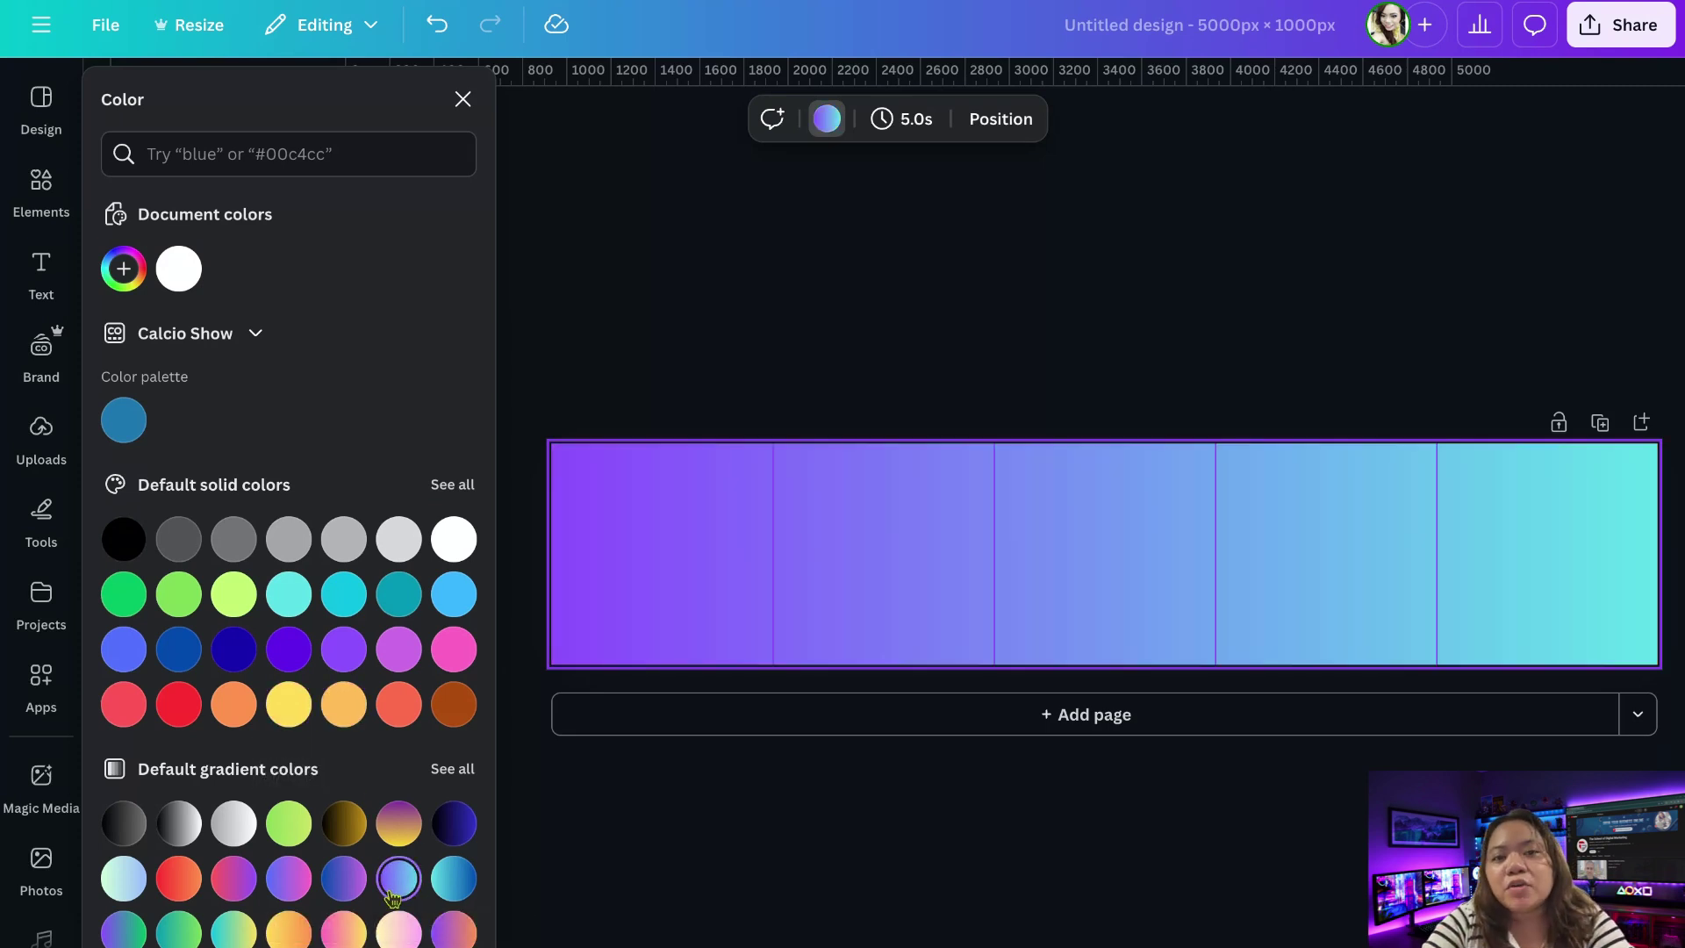
left_click(345, 893)
left_click(290, 893)
left_click(293, 932)
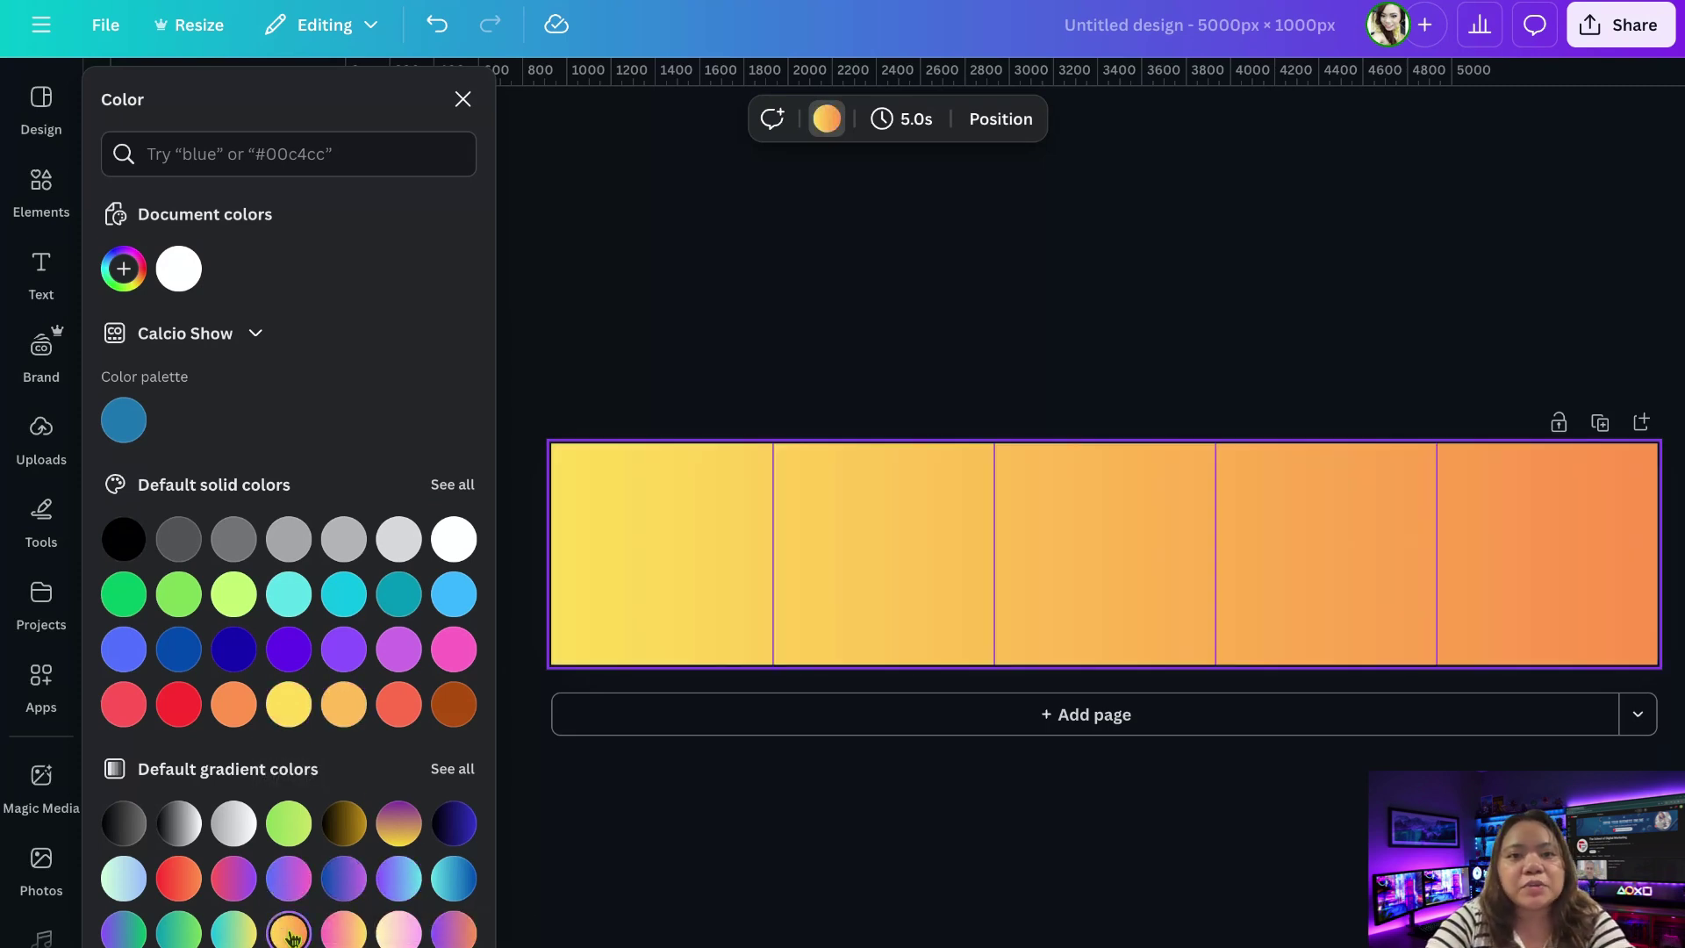
left_click(233, 933)
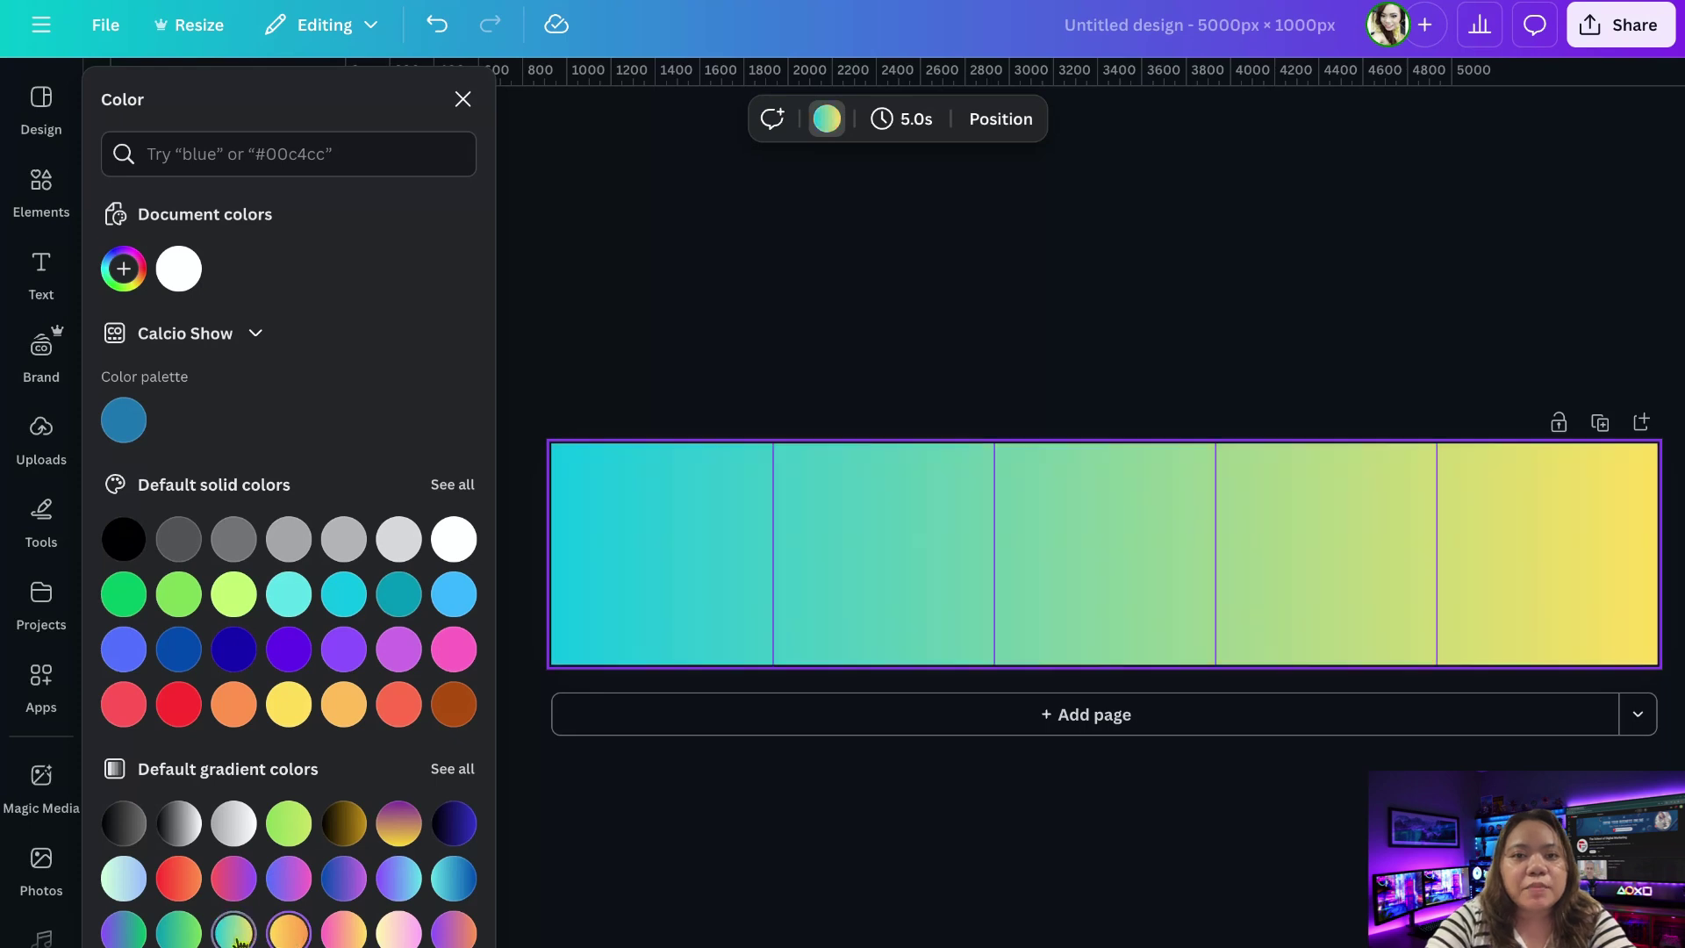
left_click(124, 879)
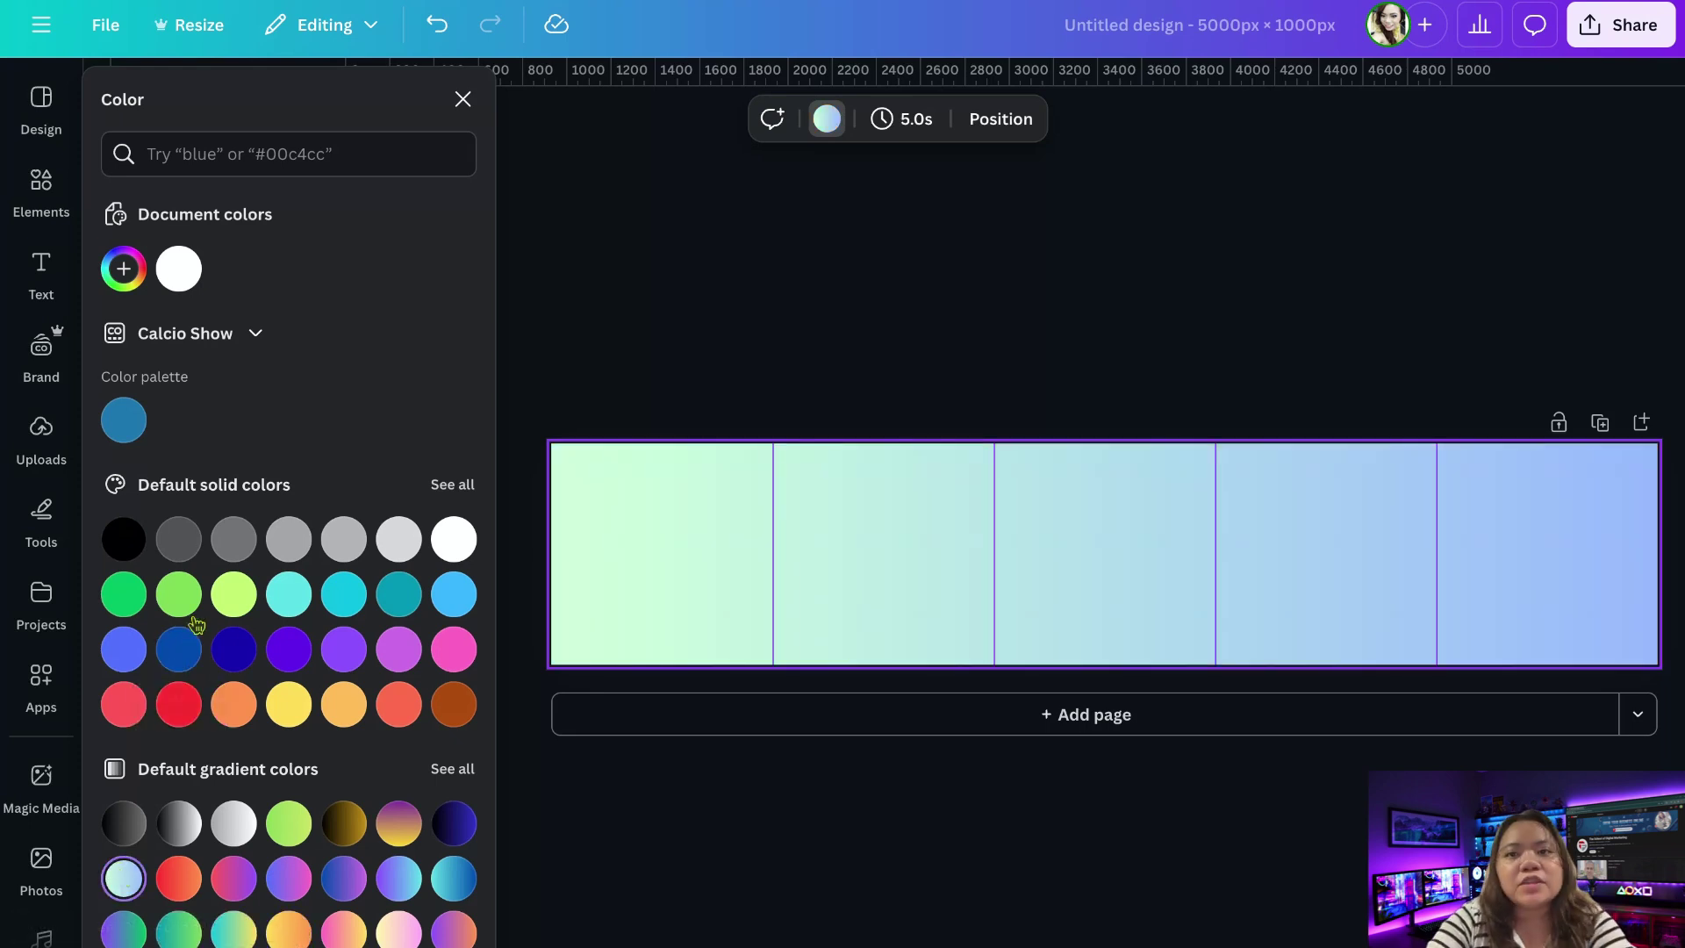
left_click(179, 593)
left_click(399, 932)
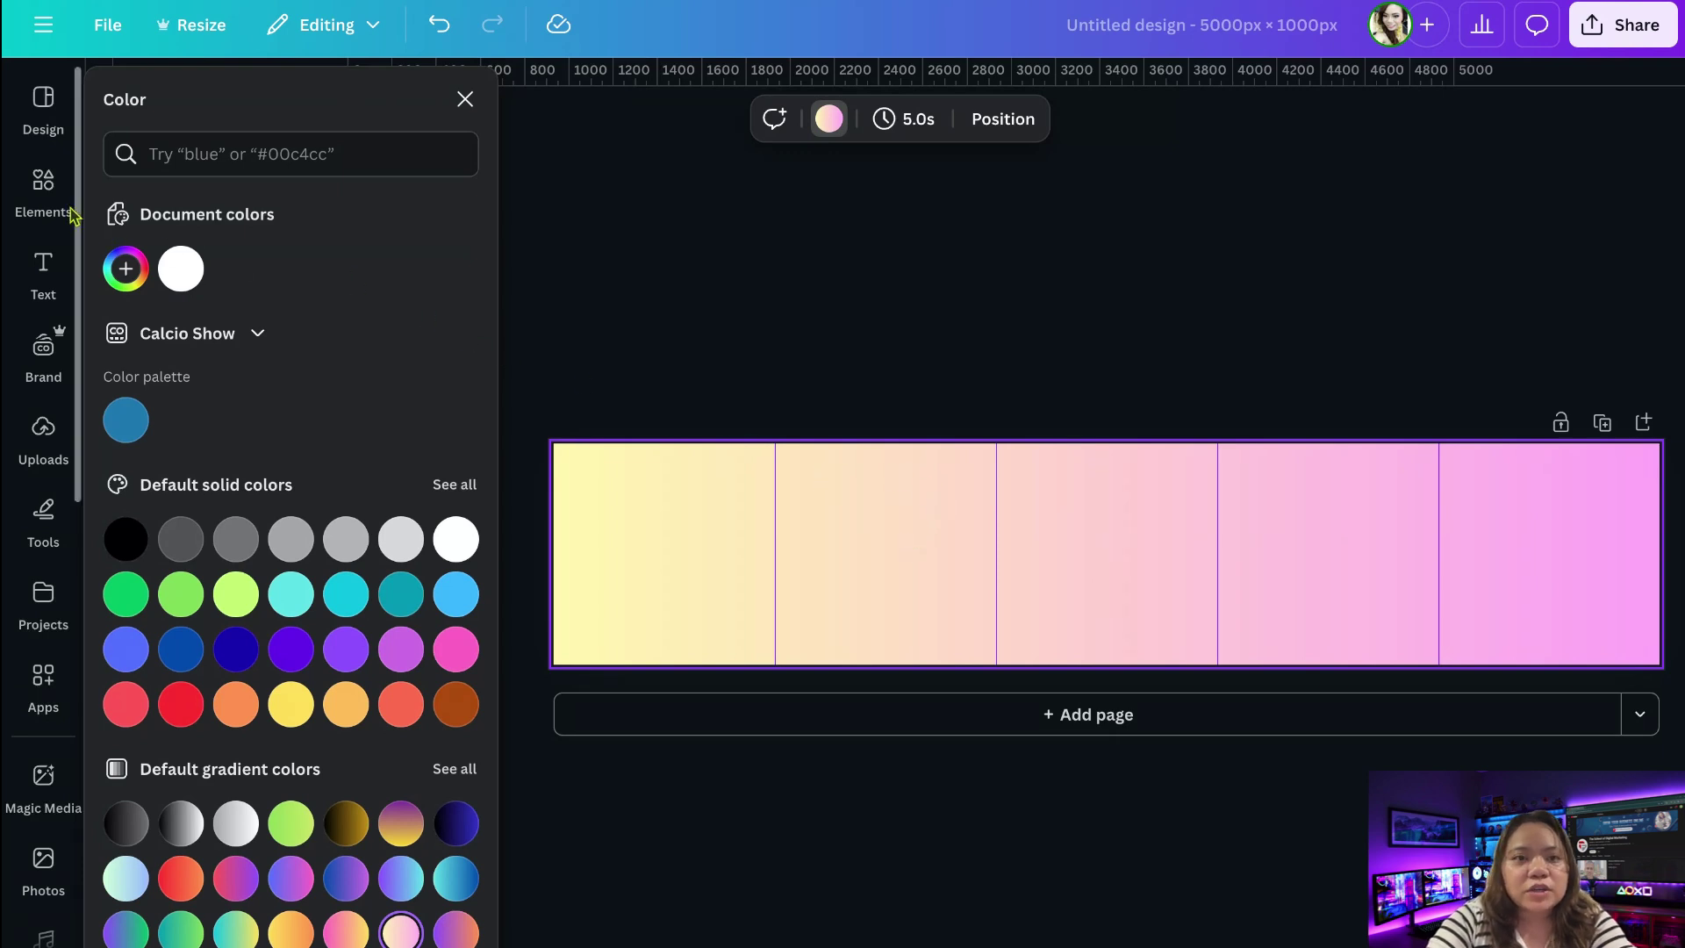
Search Elements for 'Frame' and filter the results to Frames.
left_click(44, 187)
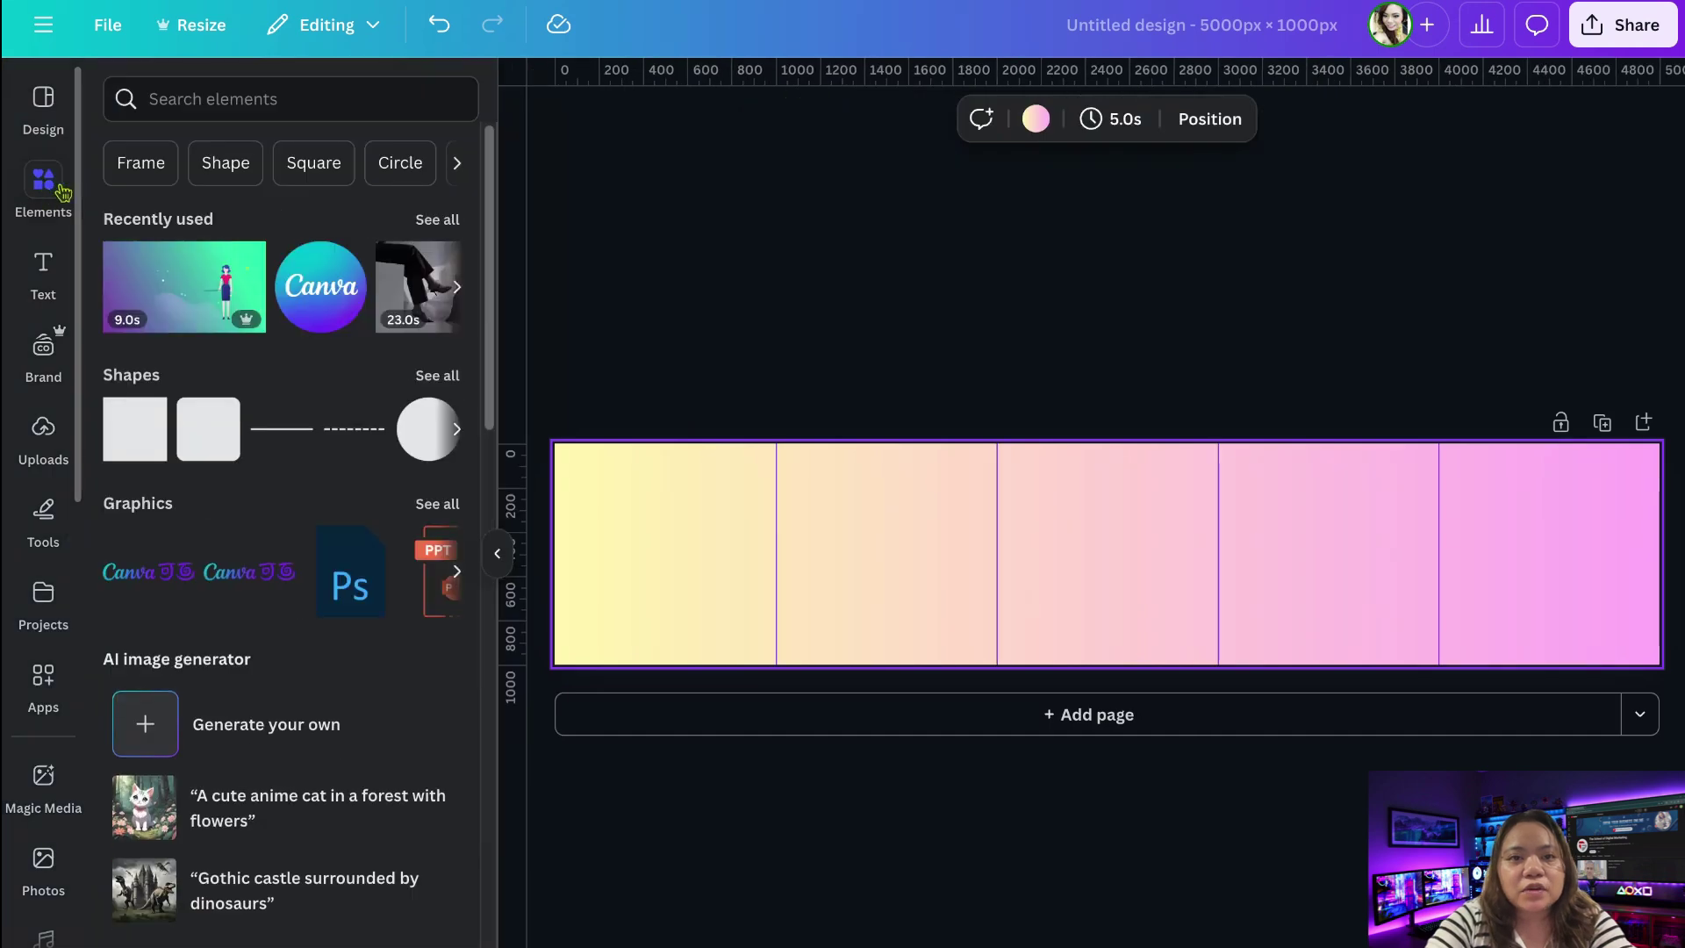
left_click(151, 179)
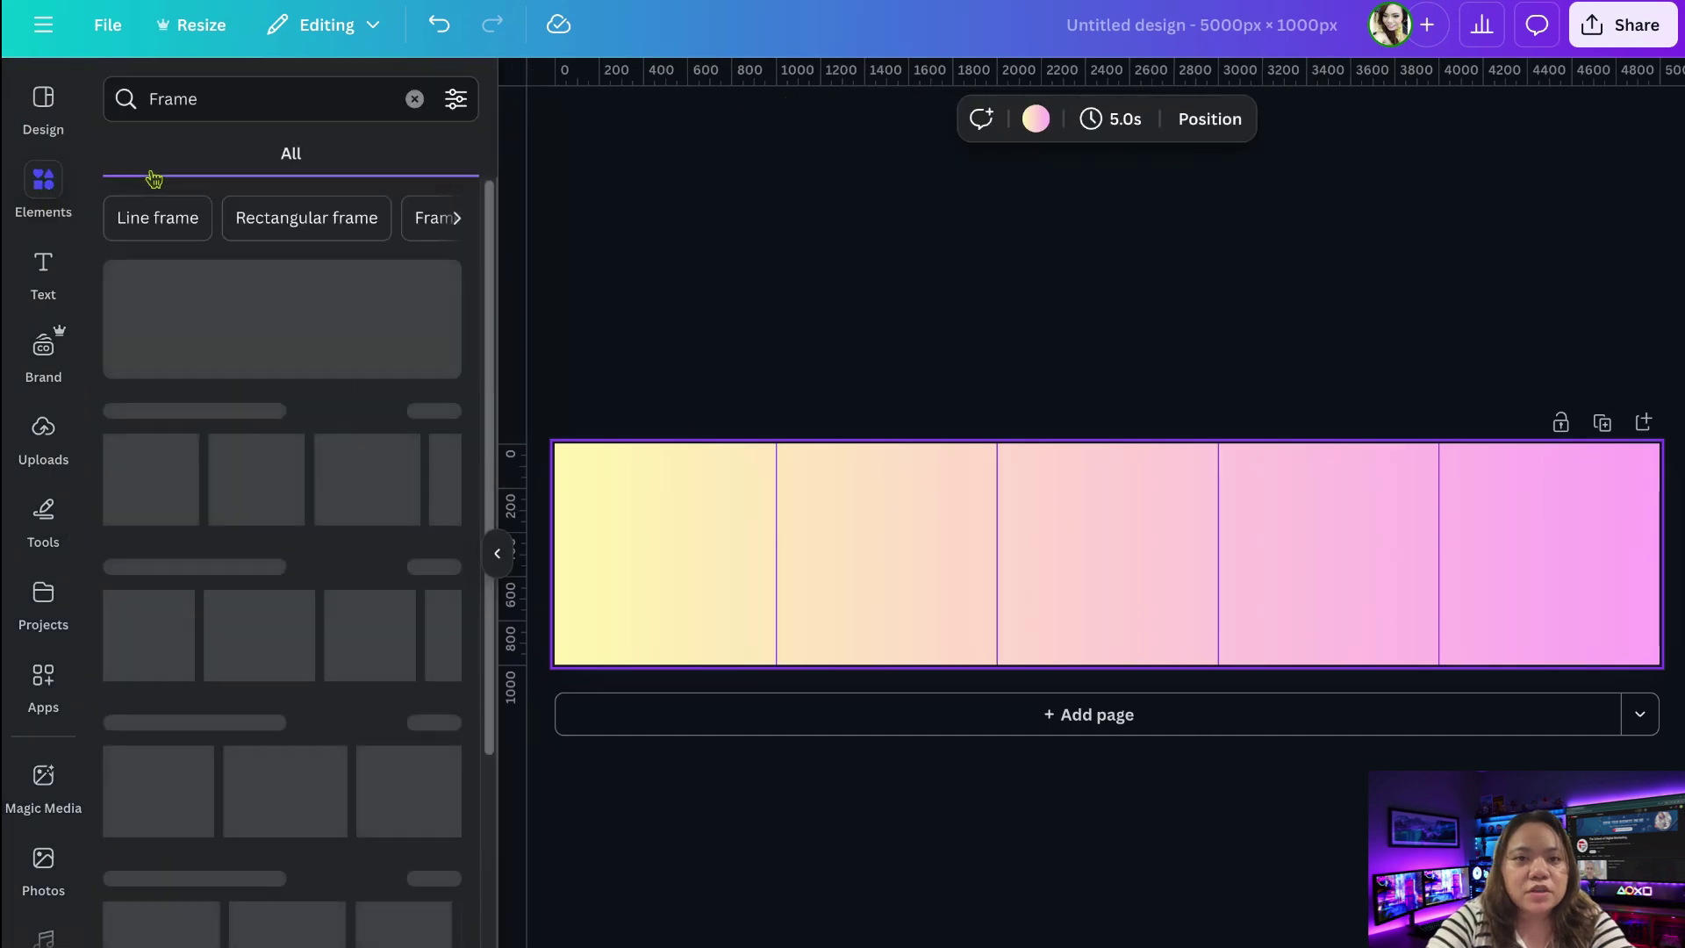
left_click(180, 155)
scroll(364, 474, "down", 5)
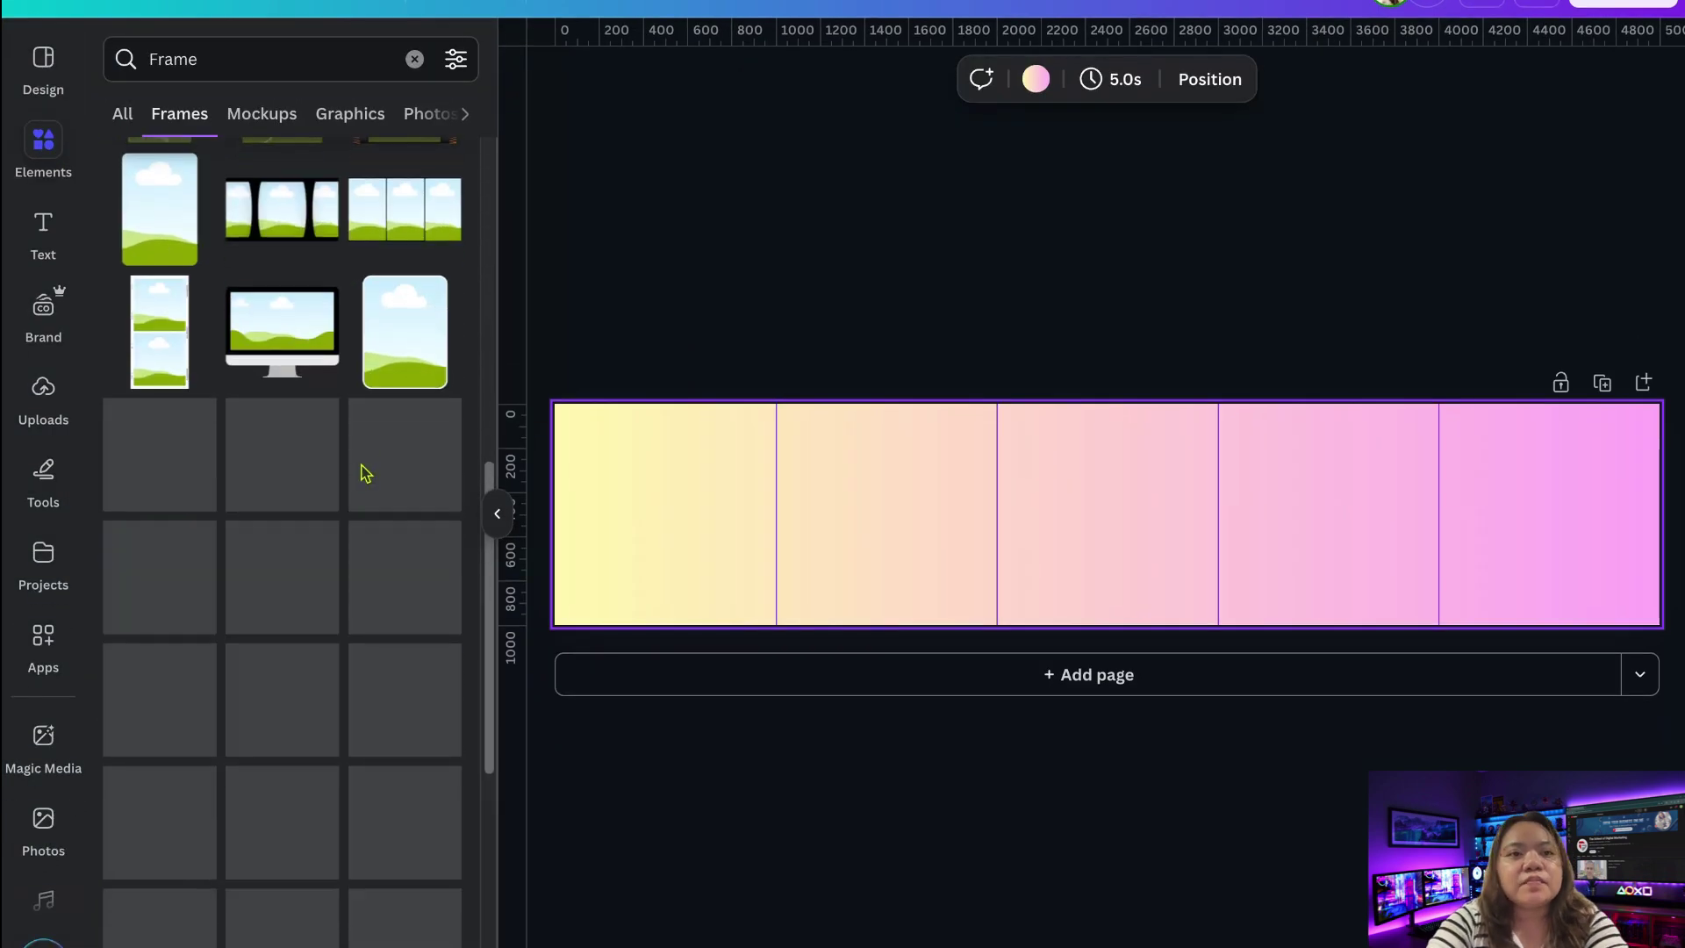
scroll(317, 425, "down", 1)
Place phone frames so slides 2–5 each hold one, leaving slide 1 empty.
left_click_drag(298, 413, 667, 475)
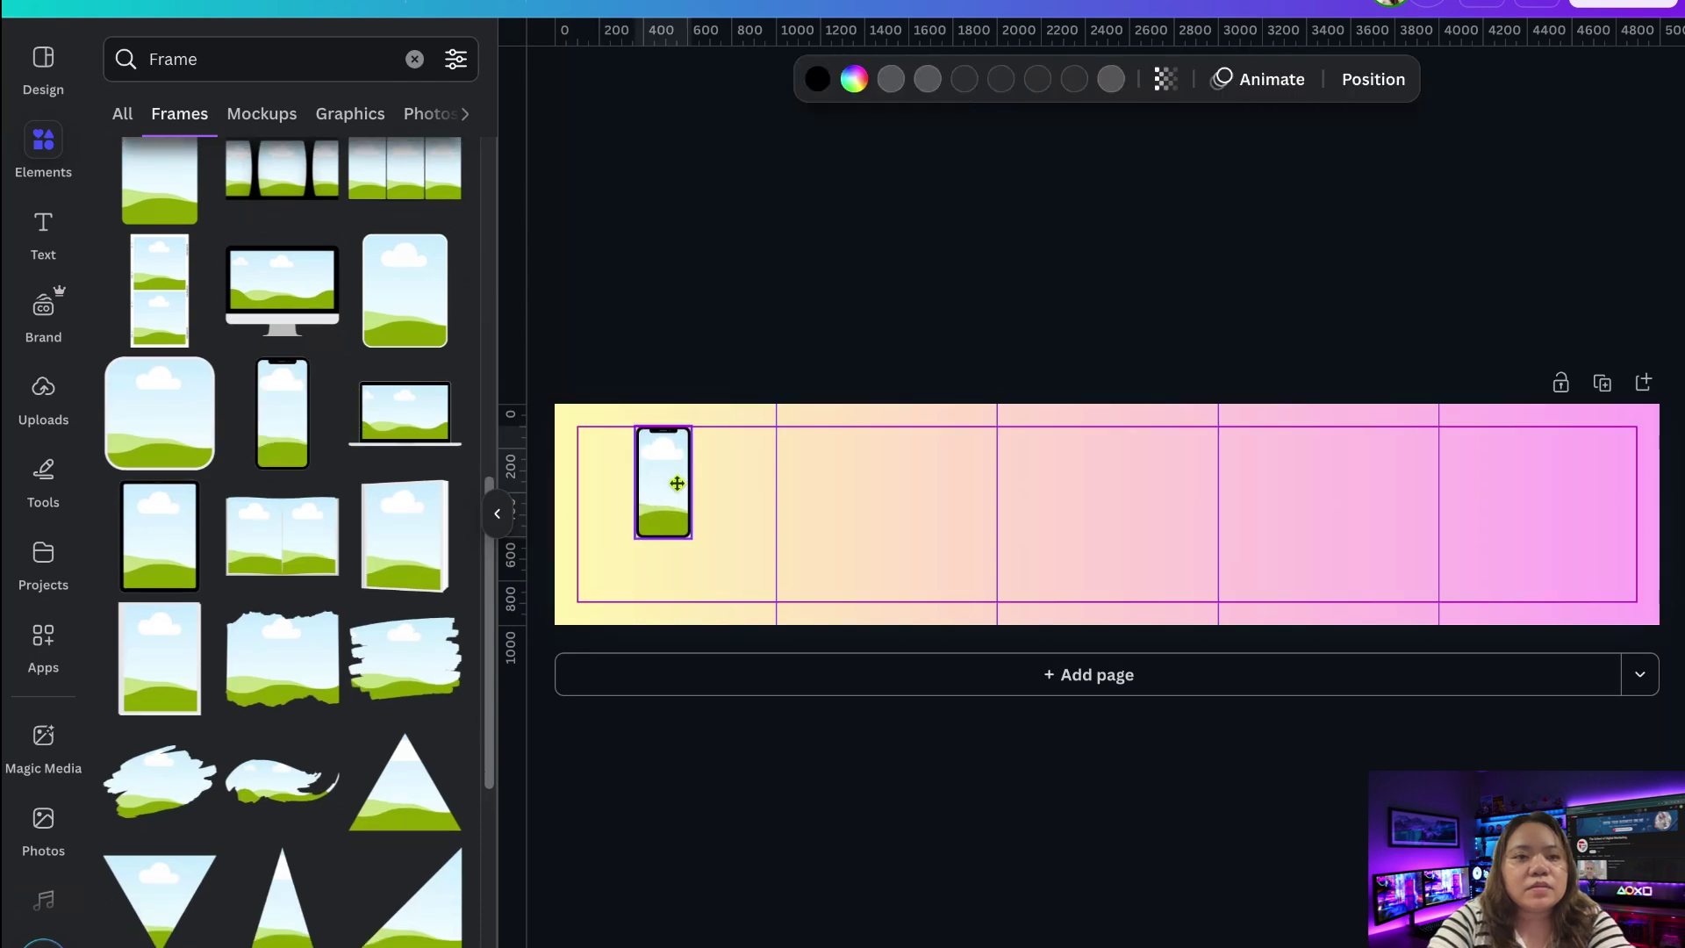
left_click_drag(285, 395, 918, 490)
left_click_drag(283, 412, 1119, 499)
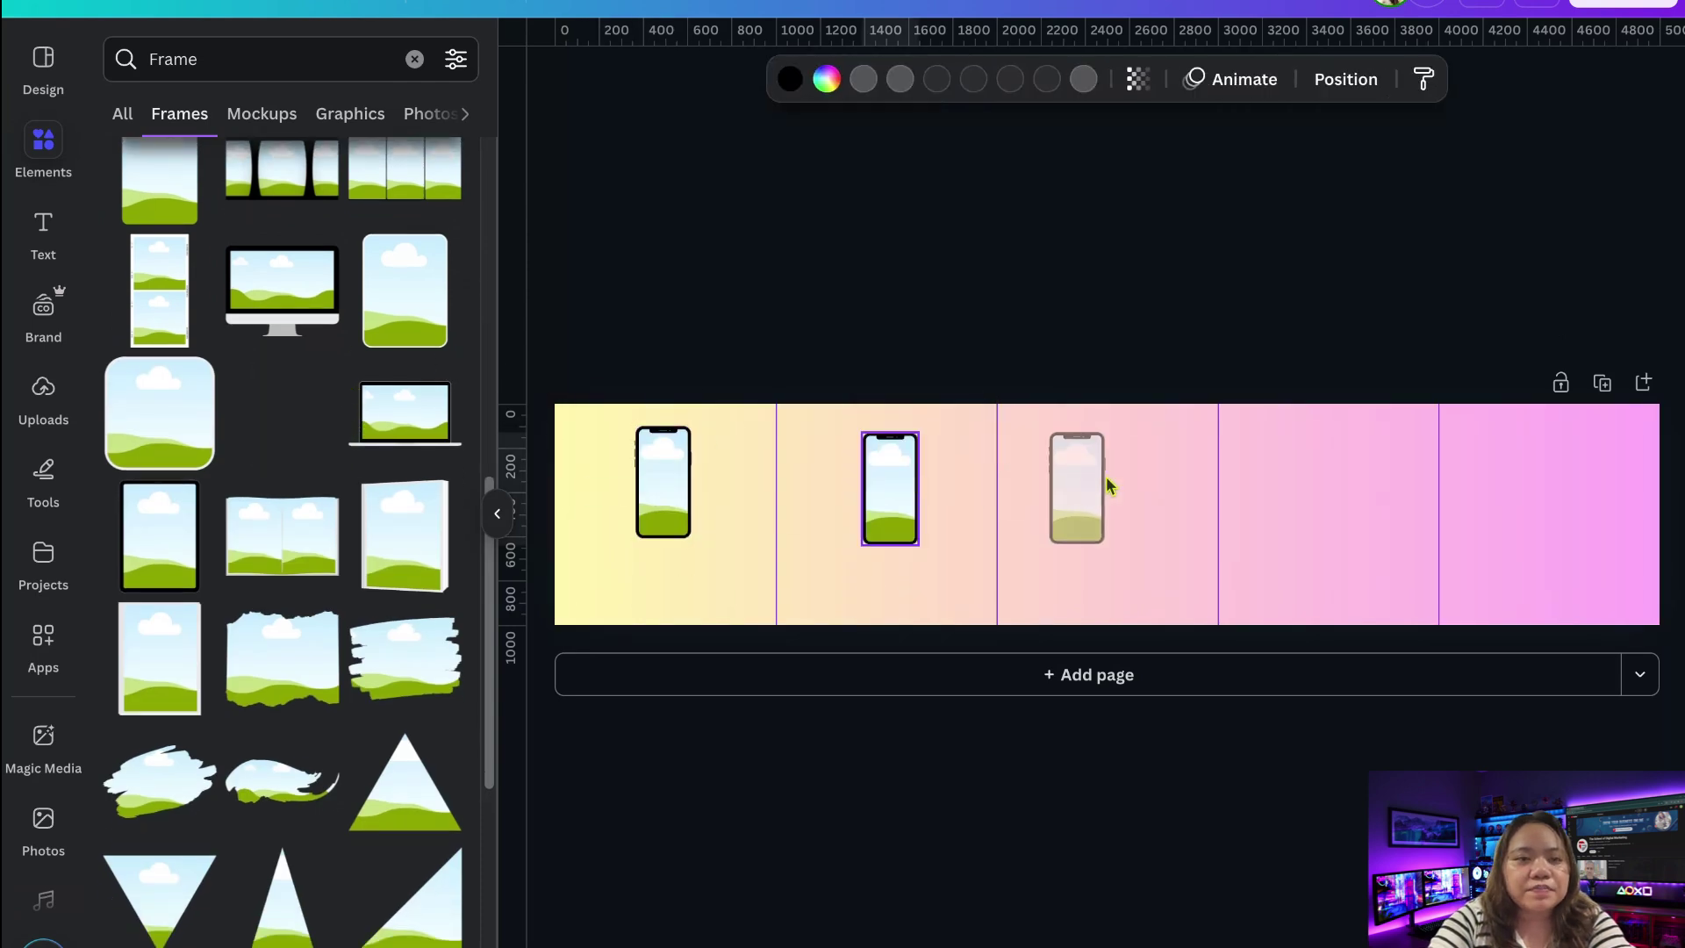
left_click_drag(282, 412, 1211, 516)
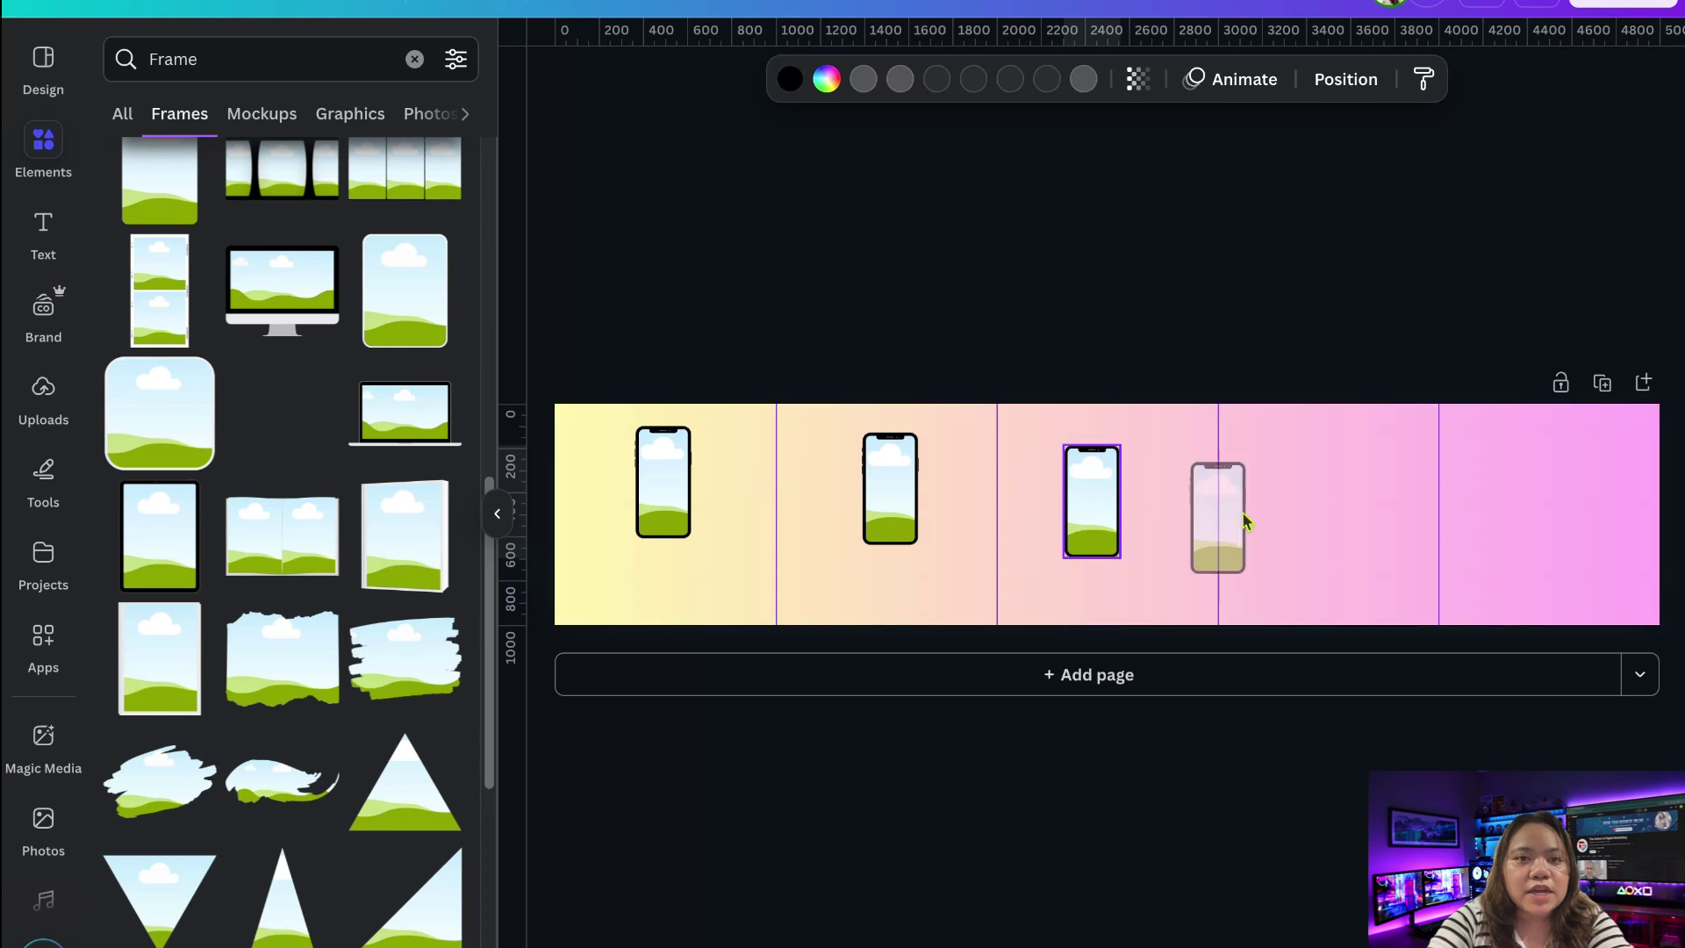
left_click_drag(283, 411, 295, 432)
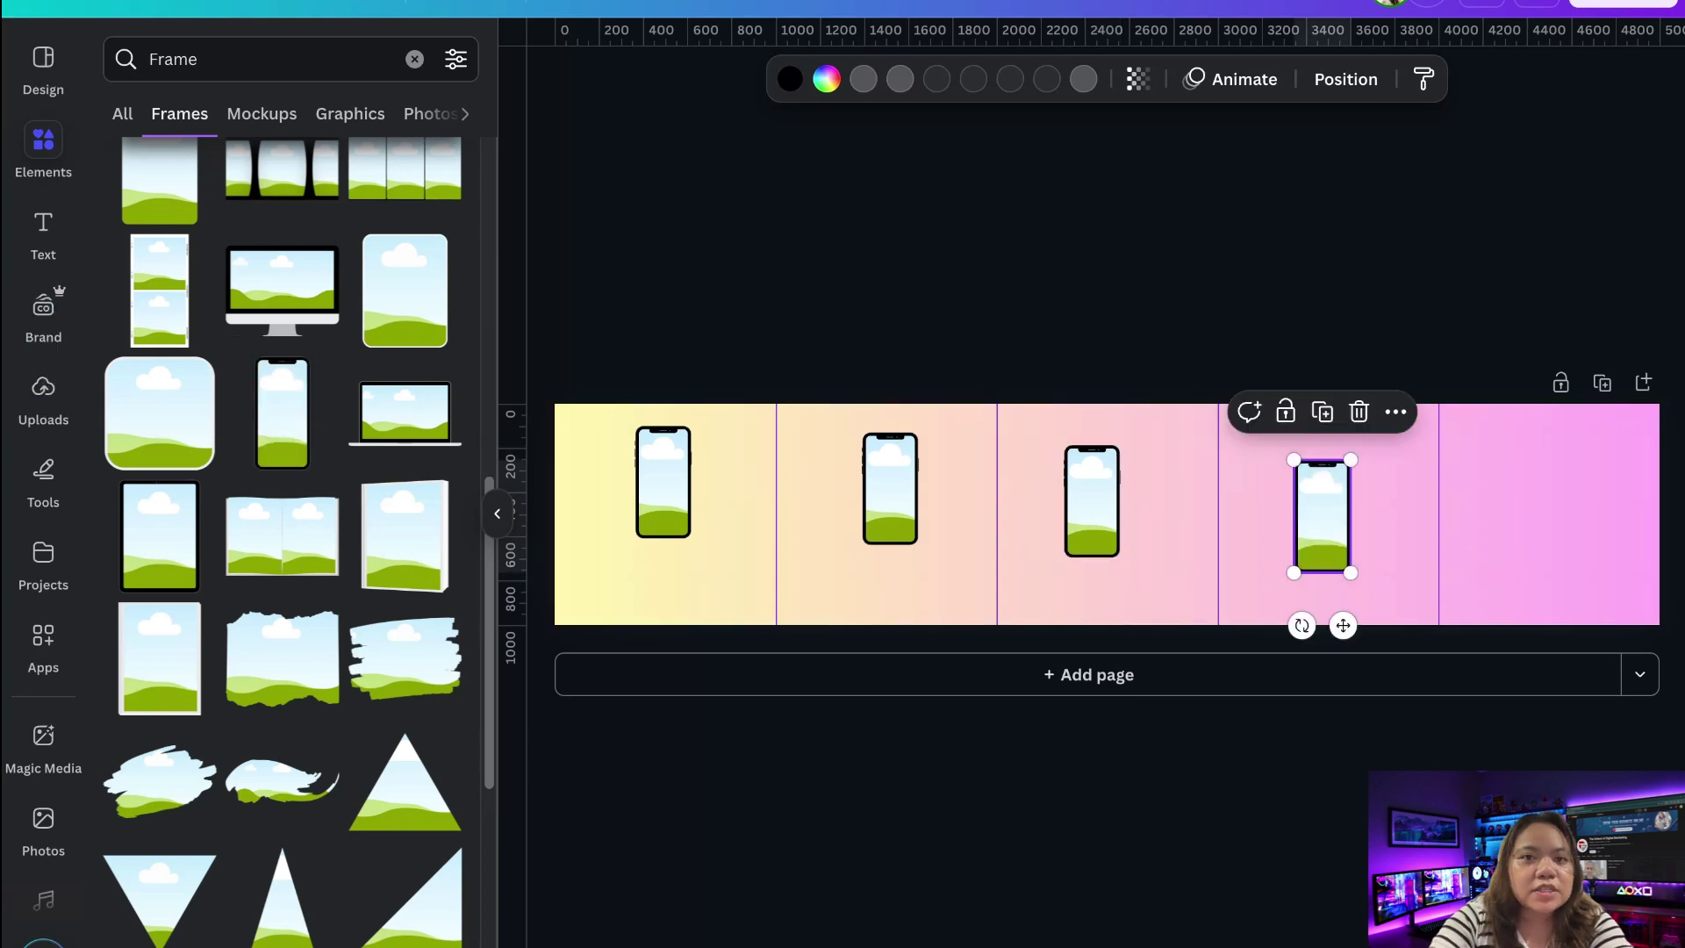
left_click_drag(1323, 517, 1555, 514)
left_click_drag(1092, 498, 1325, 495)
left_click_drag(892, 472, 1103, 499)
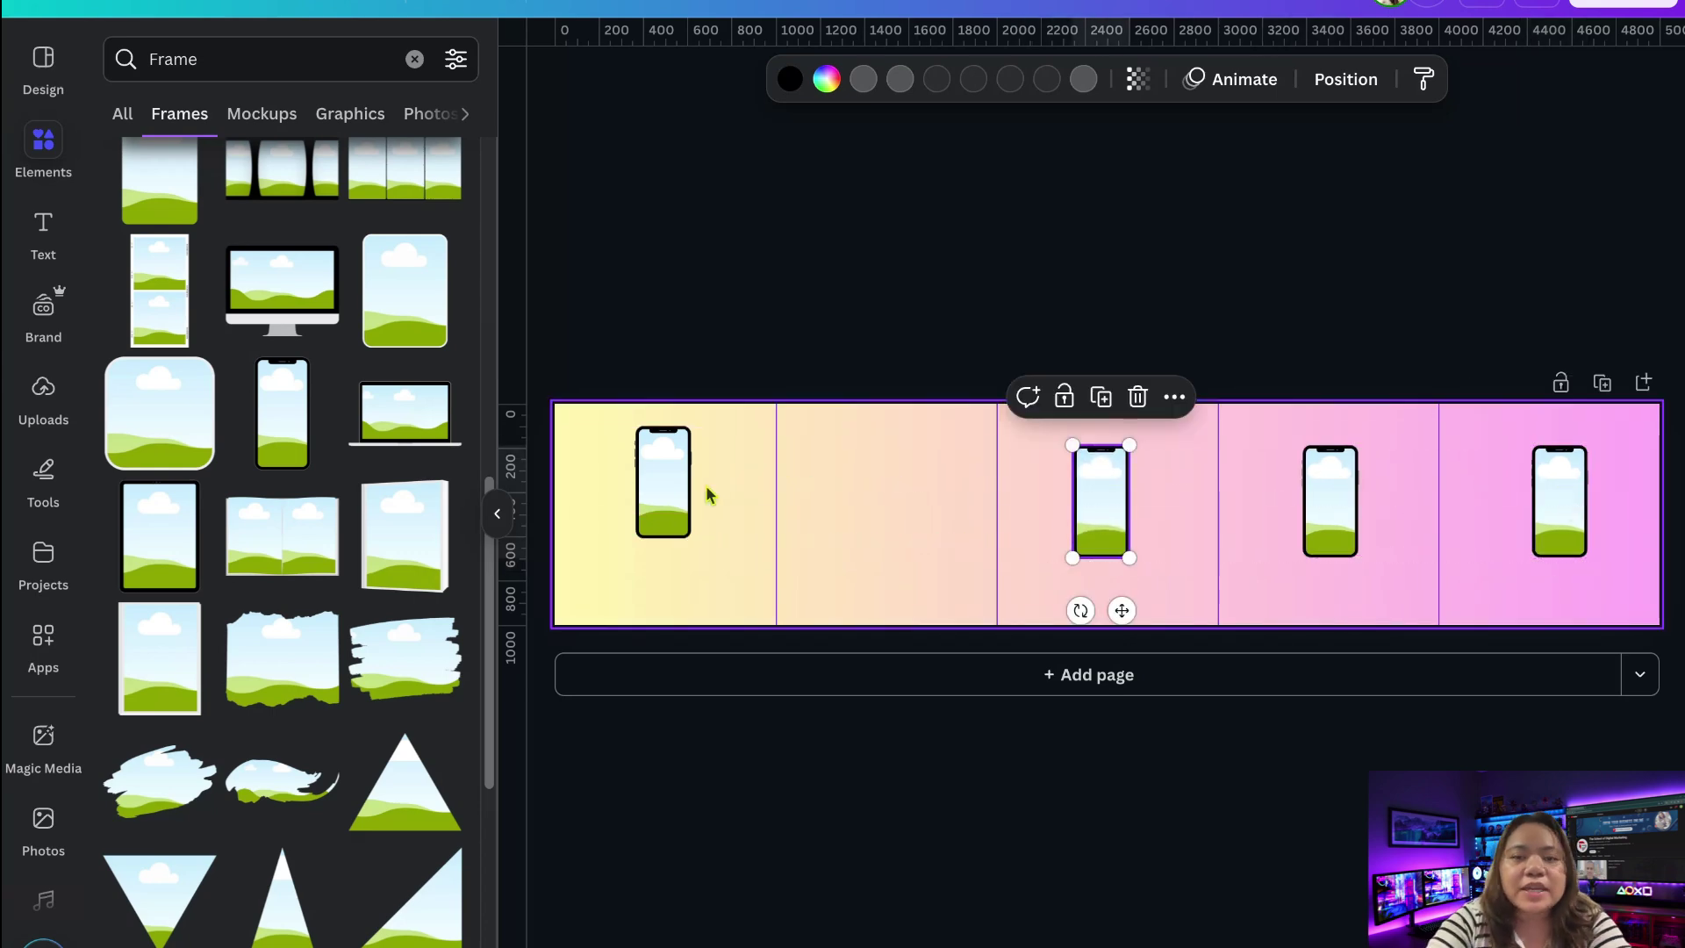
left_click_drag(651, 477, 867, 497)
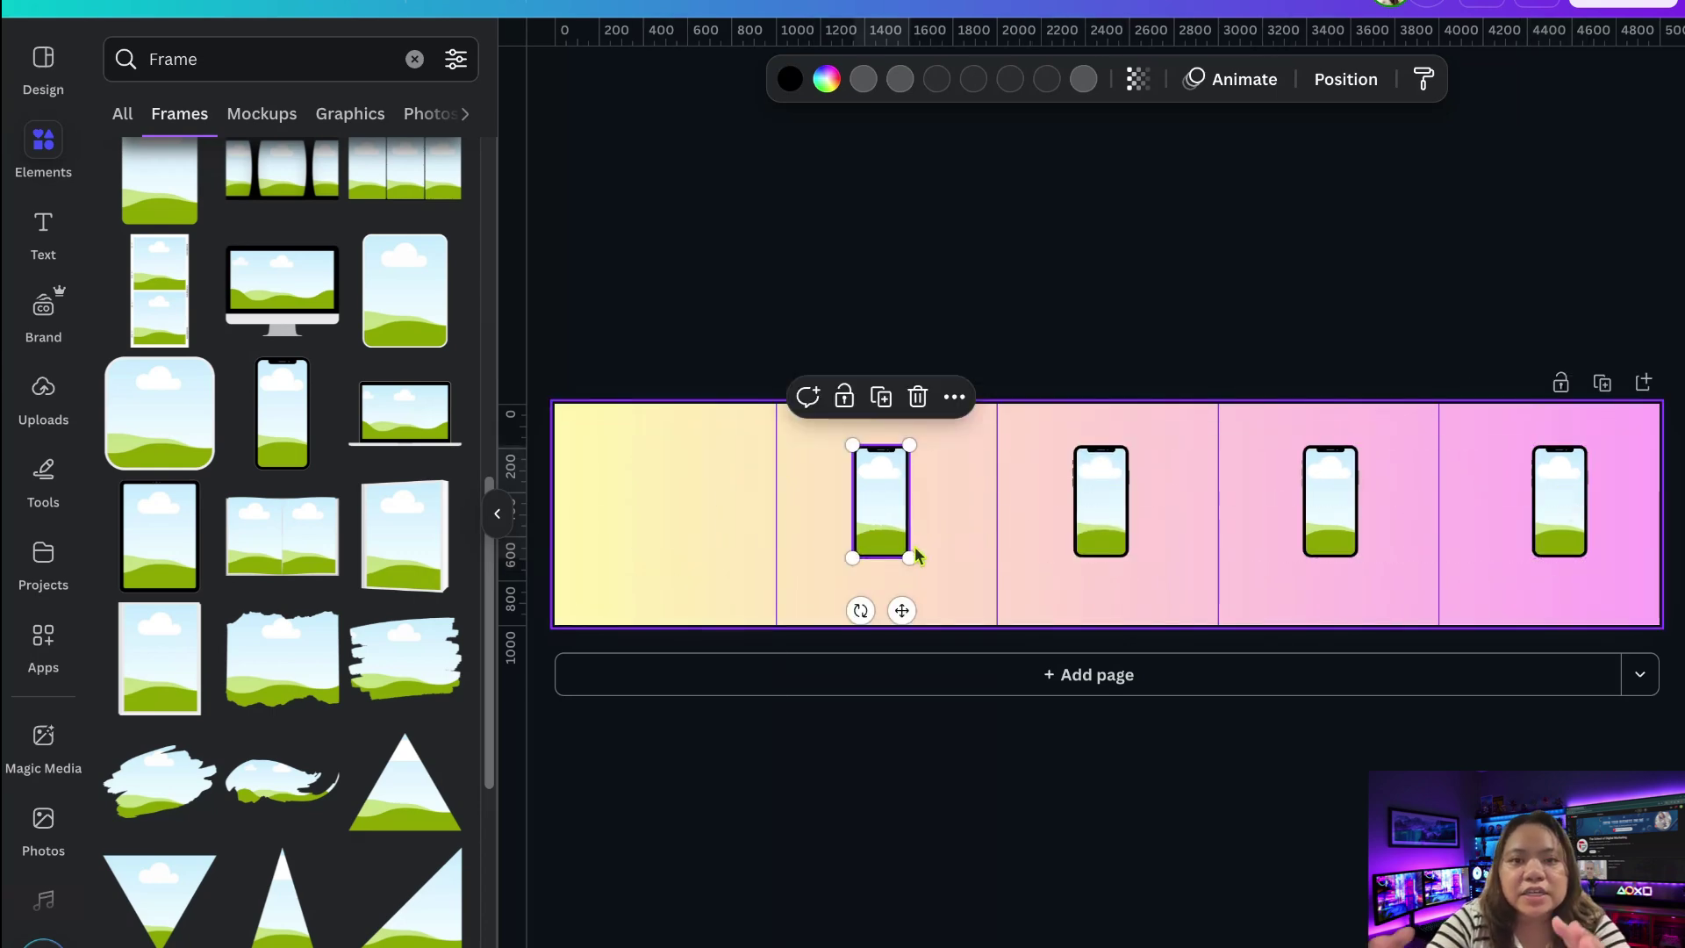
Enlarge and centre the phone frames on slides 2–5, then show Uploads.
mouse_move(910, 556)
left_mouse_down()
mouse_move(933, 606)
mouse_move(895, 509)
left_mouse_up()
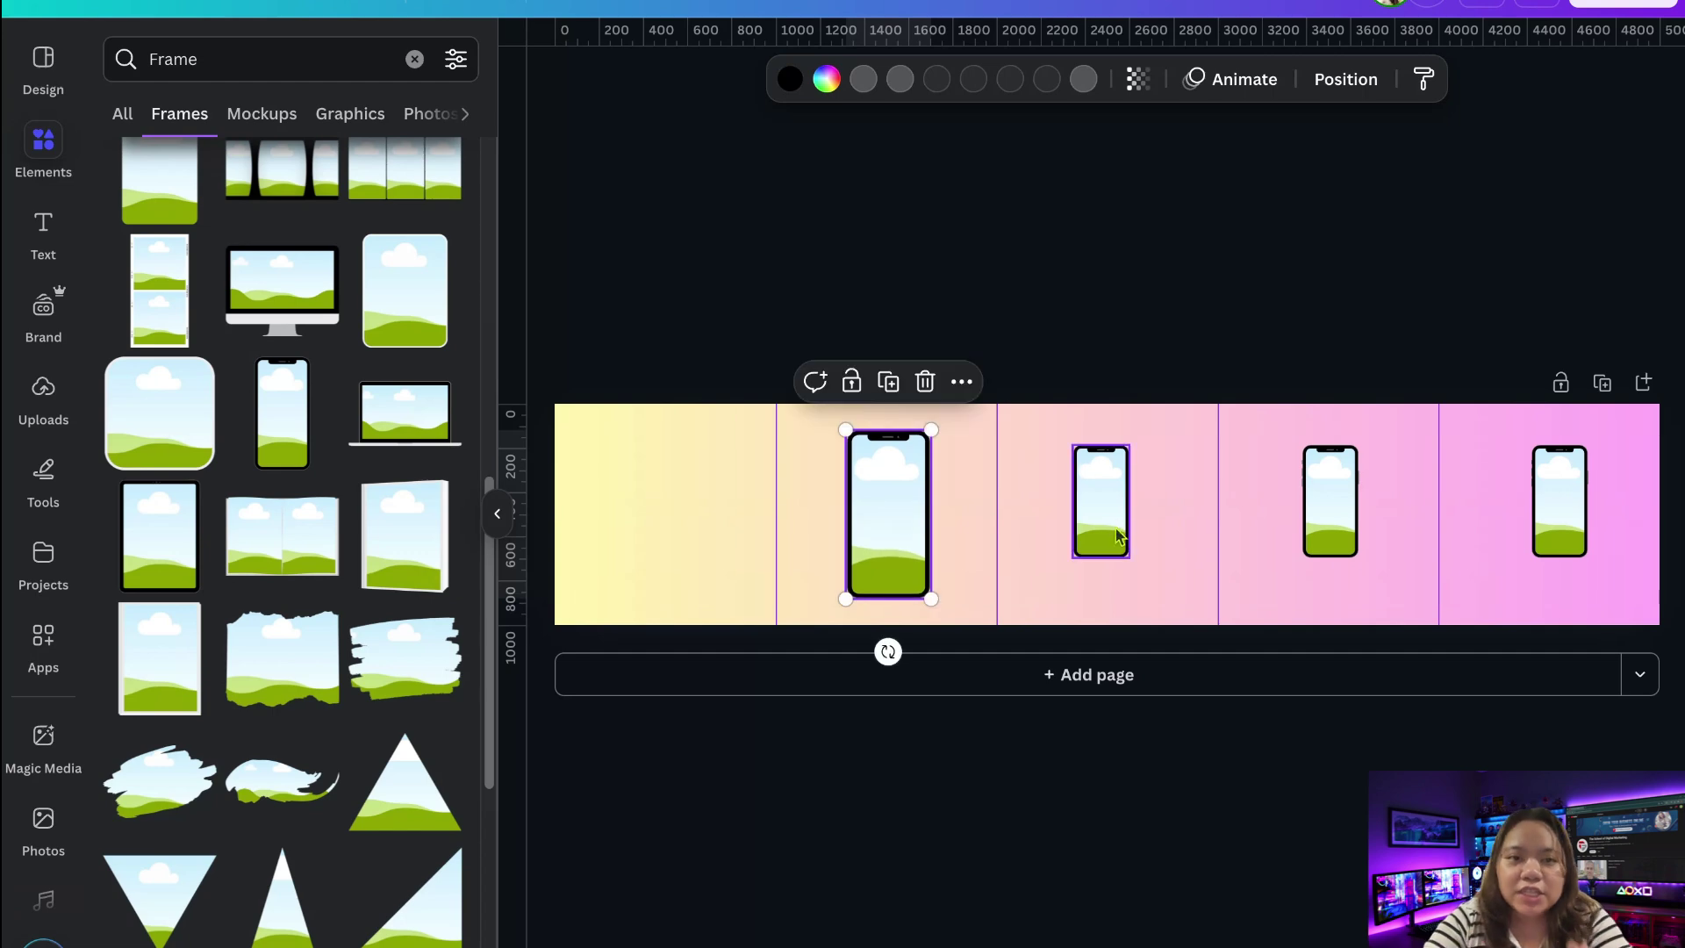
left_click(1102, 501)
left_click_drag(1128, 556, 1170, 584)
left_click_drag(1073, 441, 1068, 434)
left_click(1330, 500)
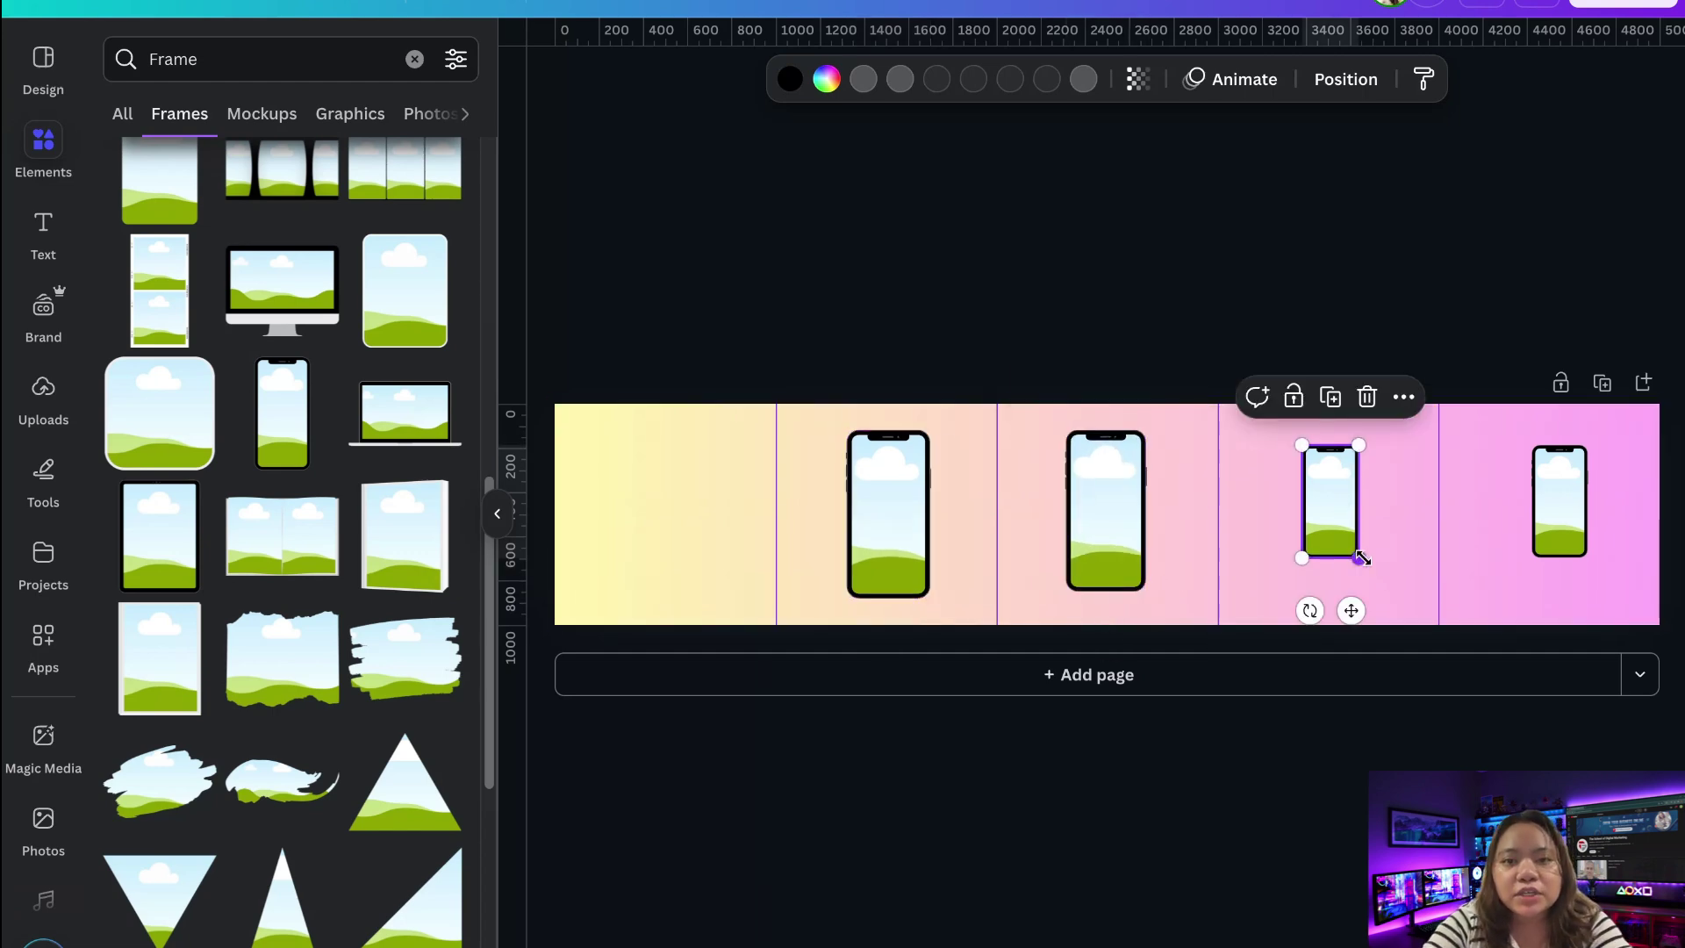
left_click_drag(1358, 556, 1373, 590)
left_click_drag(1303, 445, 1297, 431)
left_click(1546, 534)
left_click_drag(1588, 558, 1605, 590)
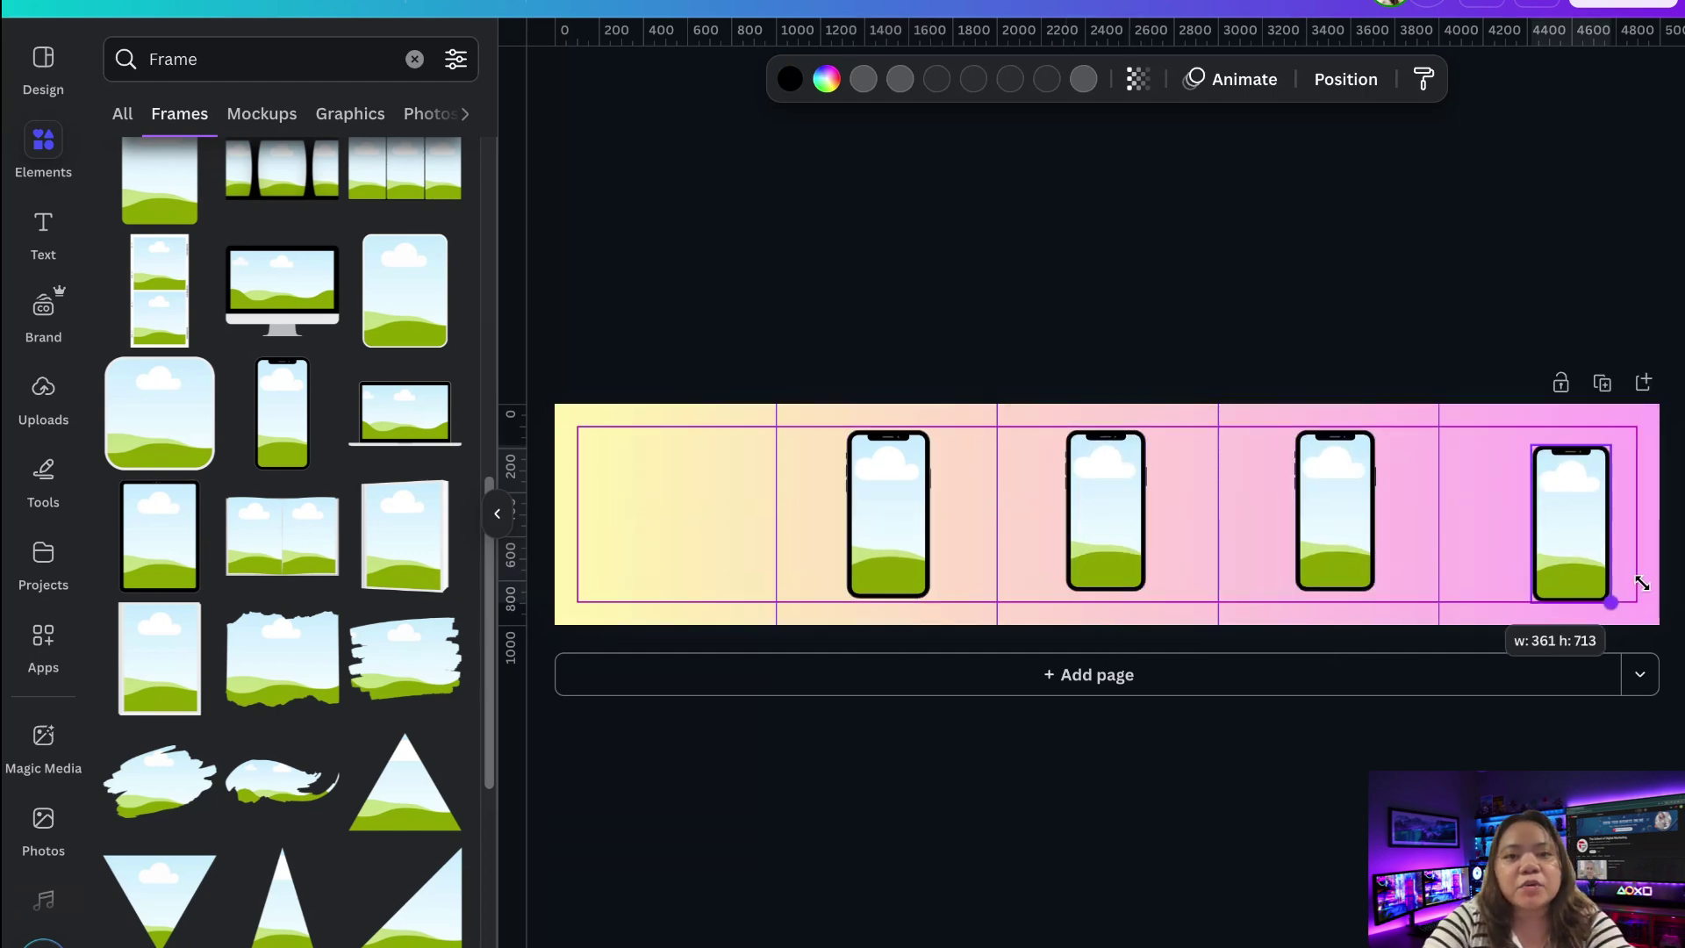
left_click_drag(1531, 440, 1524, 431)
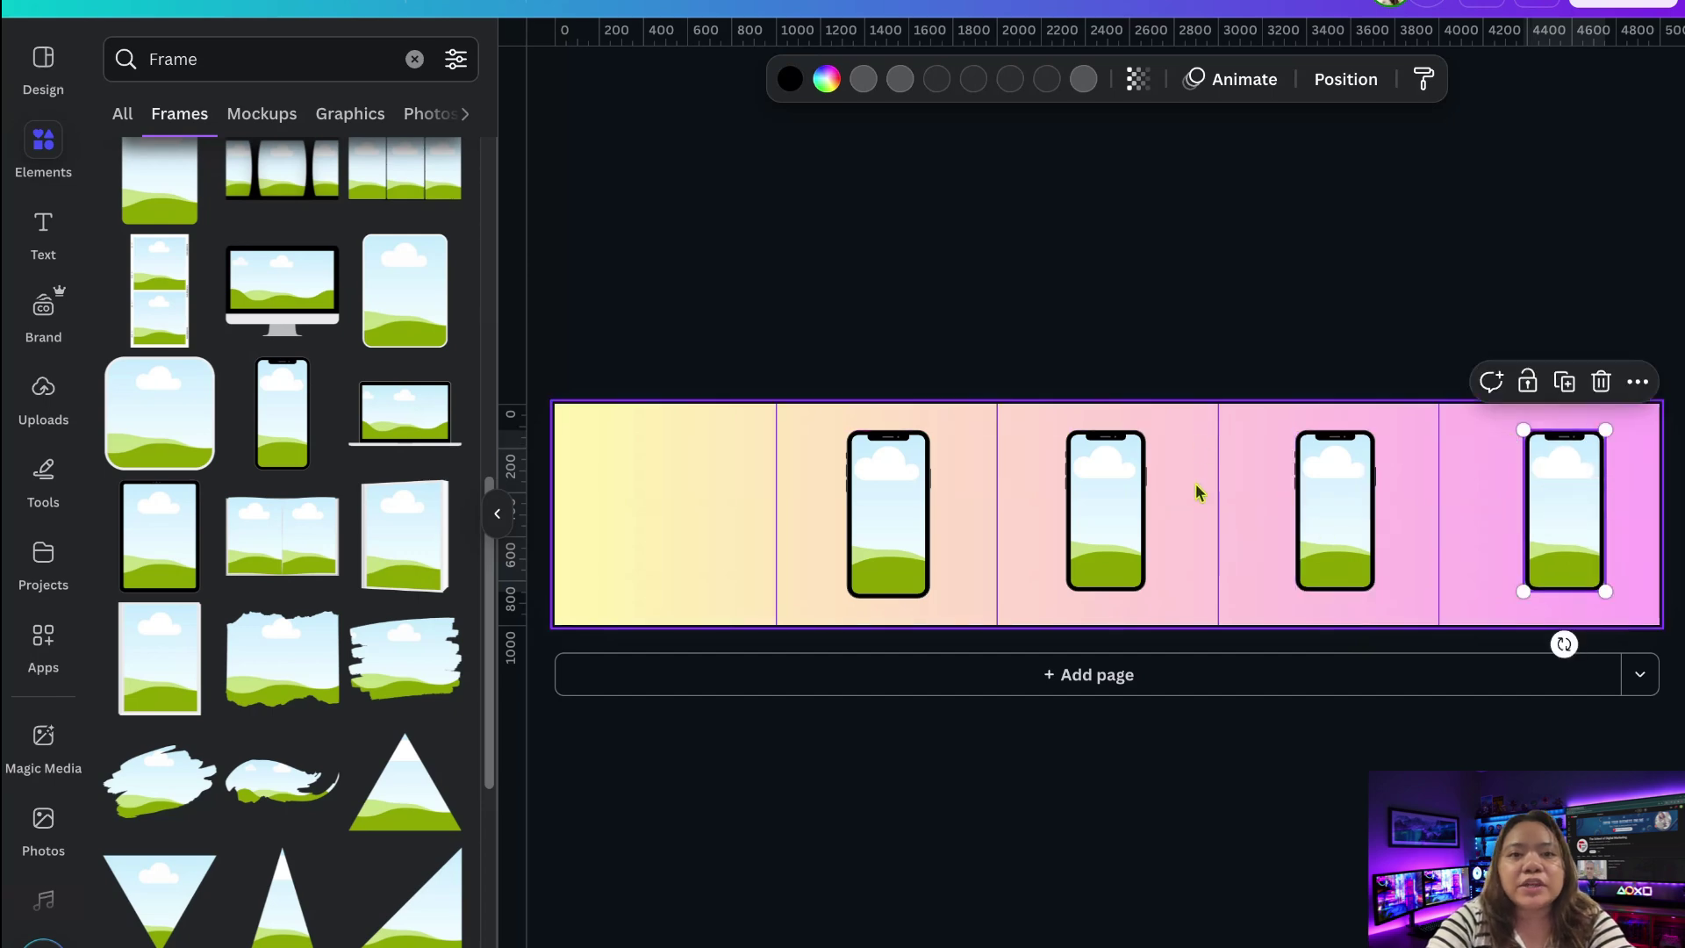
left_click(1107, 527)
left_click(42, 411)
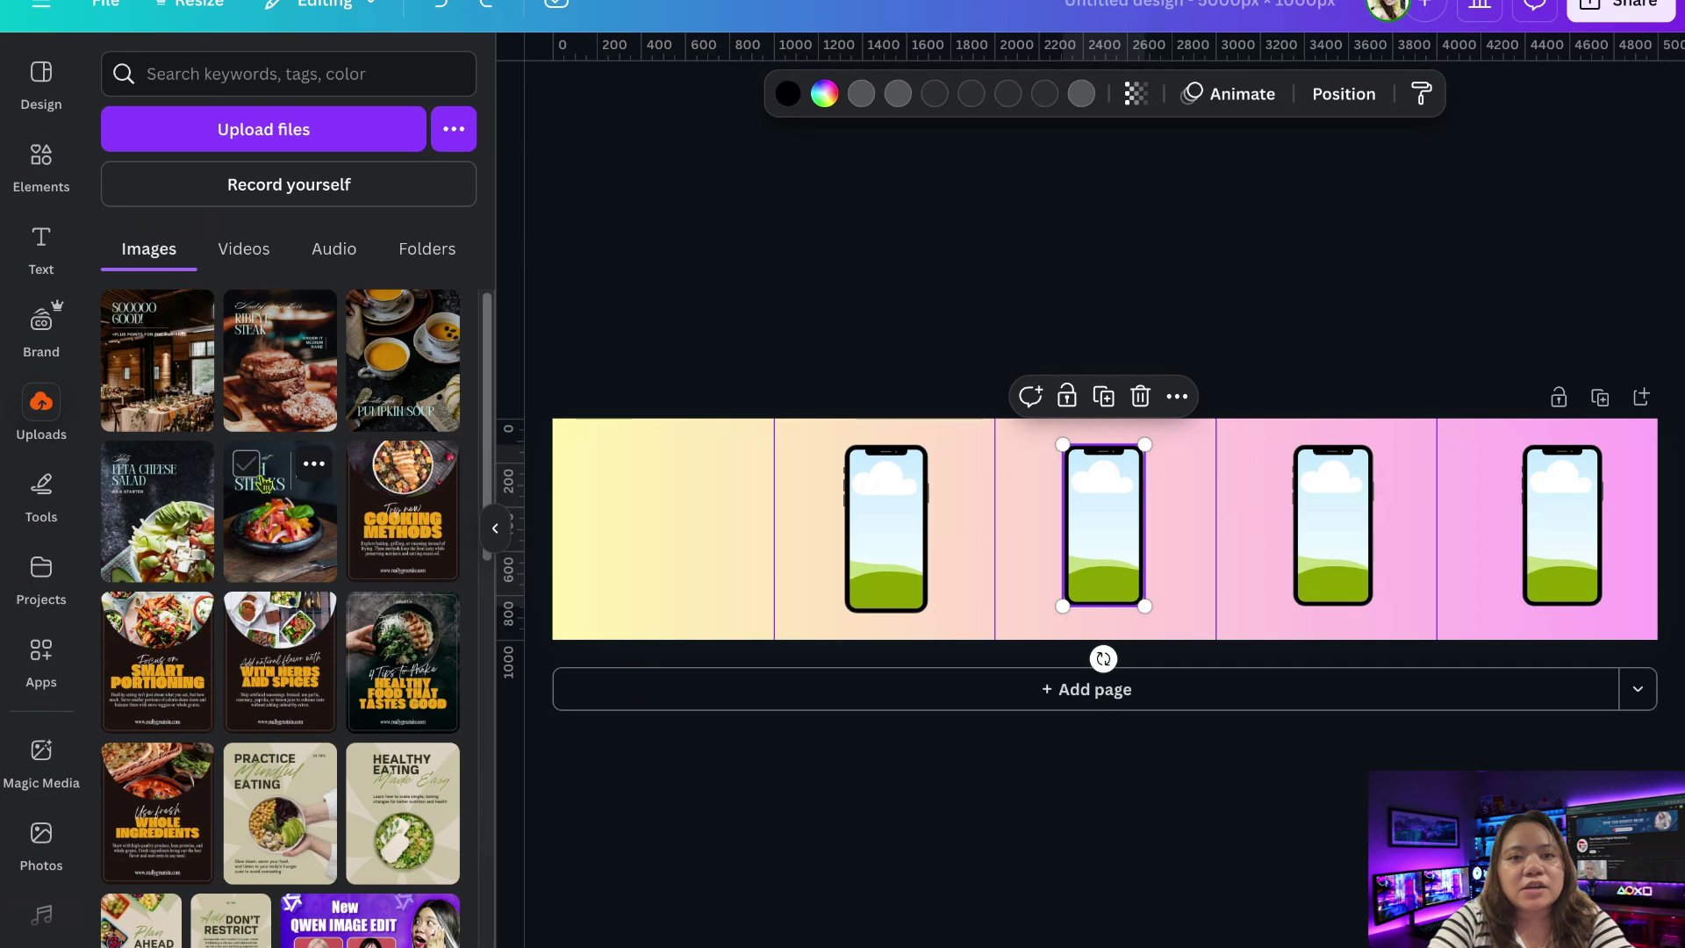
mouse_move(404, 506)
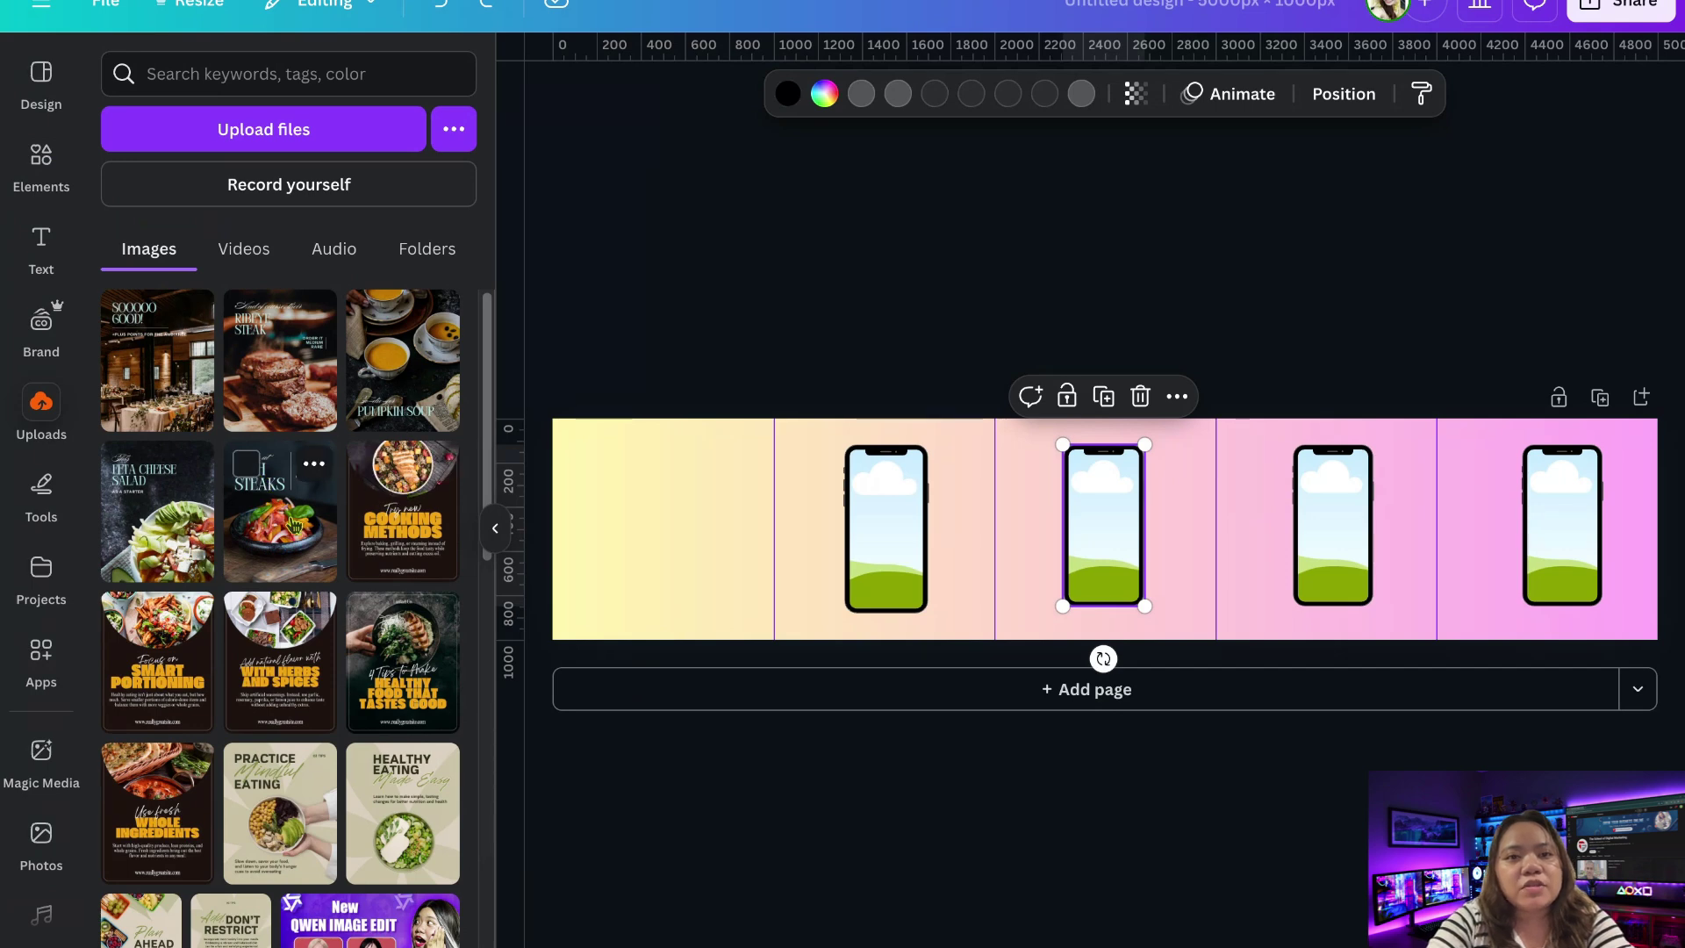
Fill the phones with High Steaks, Feta Cheese Salad, Pumpkin Soup and Ribeye Steak images, adjusting each crop.
left_click_drag(293, 524, 895, 527)
double_click(922, 527)
left_click(752, 557)
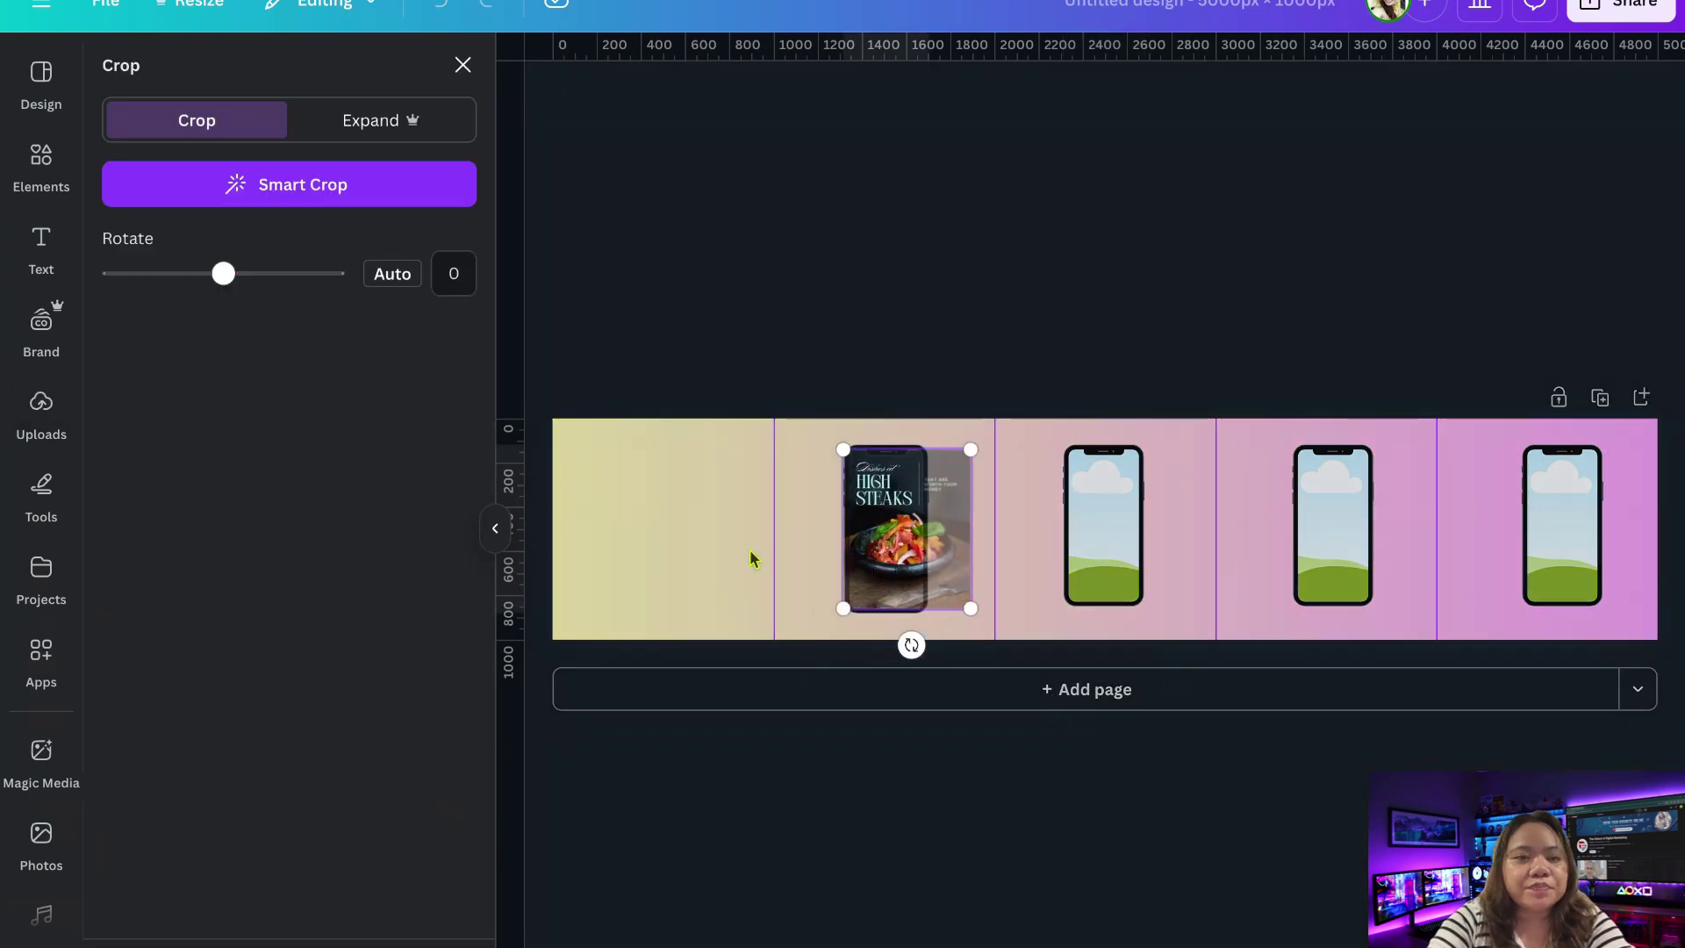
mouse_move(152, 508)
left_mouse_down()
mouse_move(1145, 557)
mouse_move(1133, 534)
left_mouse_up()
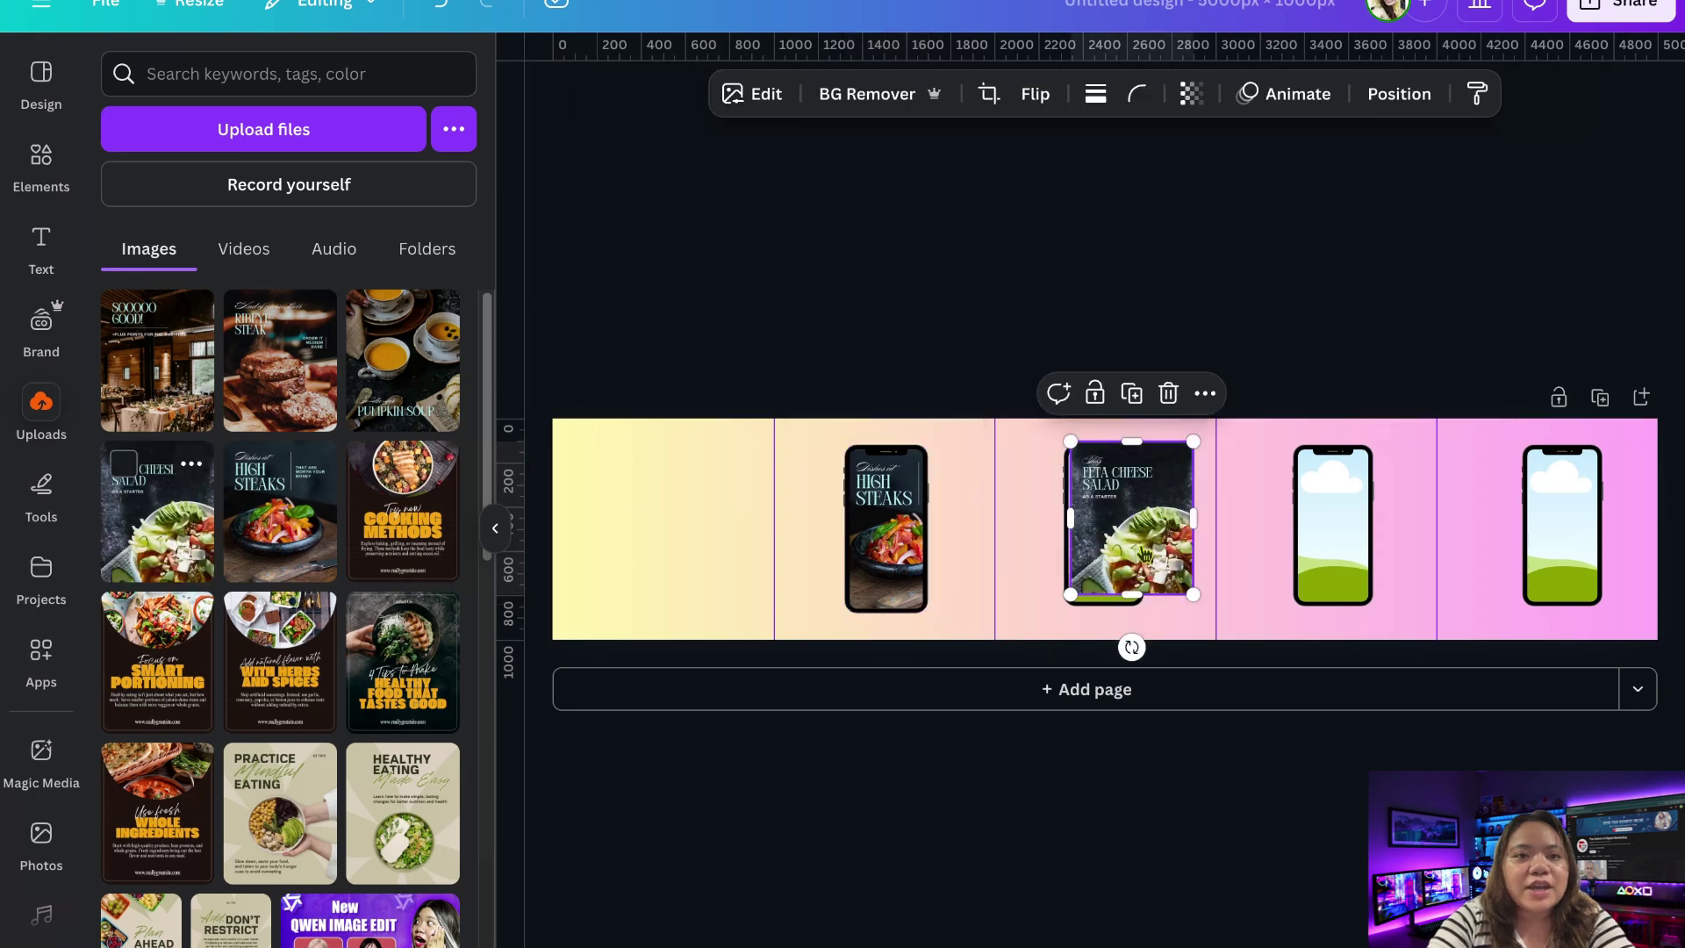
double_click(1135, 528)
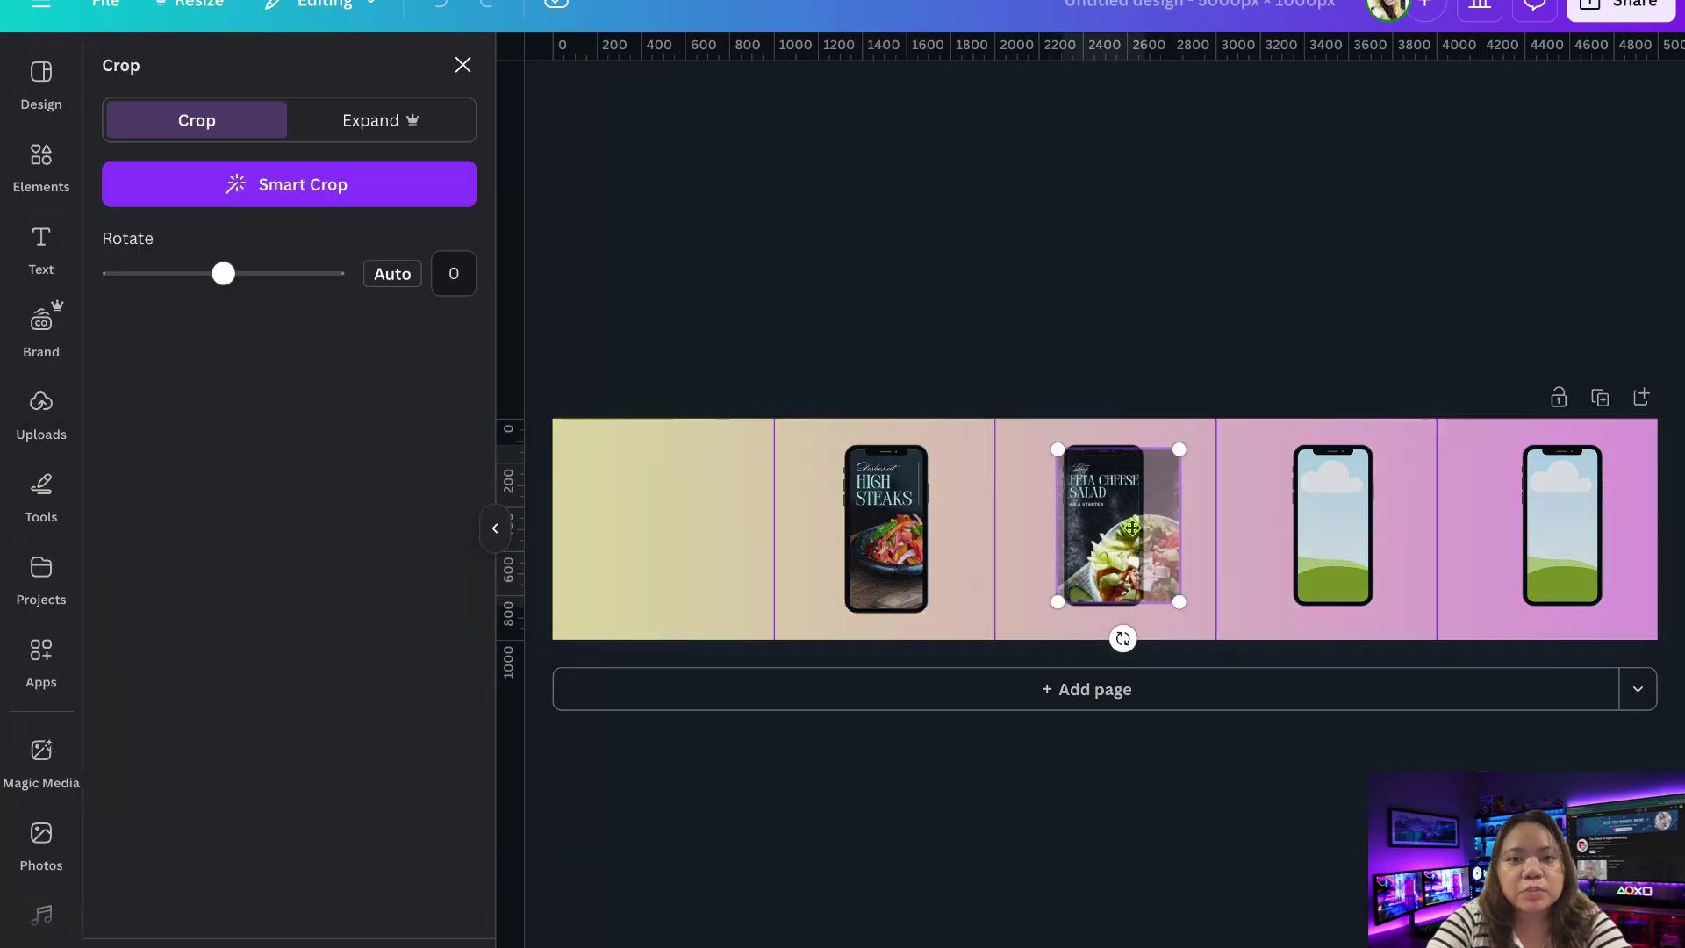
left_click(1087, 305)
mouse_move(422, 317)
left_mouse_down()
mouse_move(1258, 559)
mouse_move(1332, 528)
left_mouse_up()
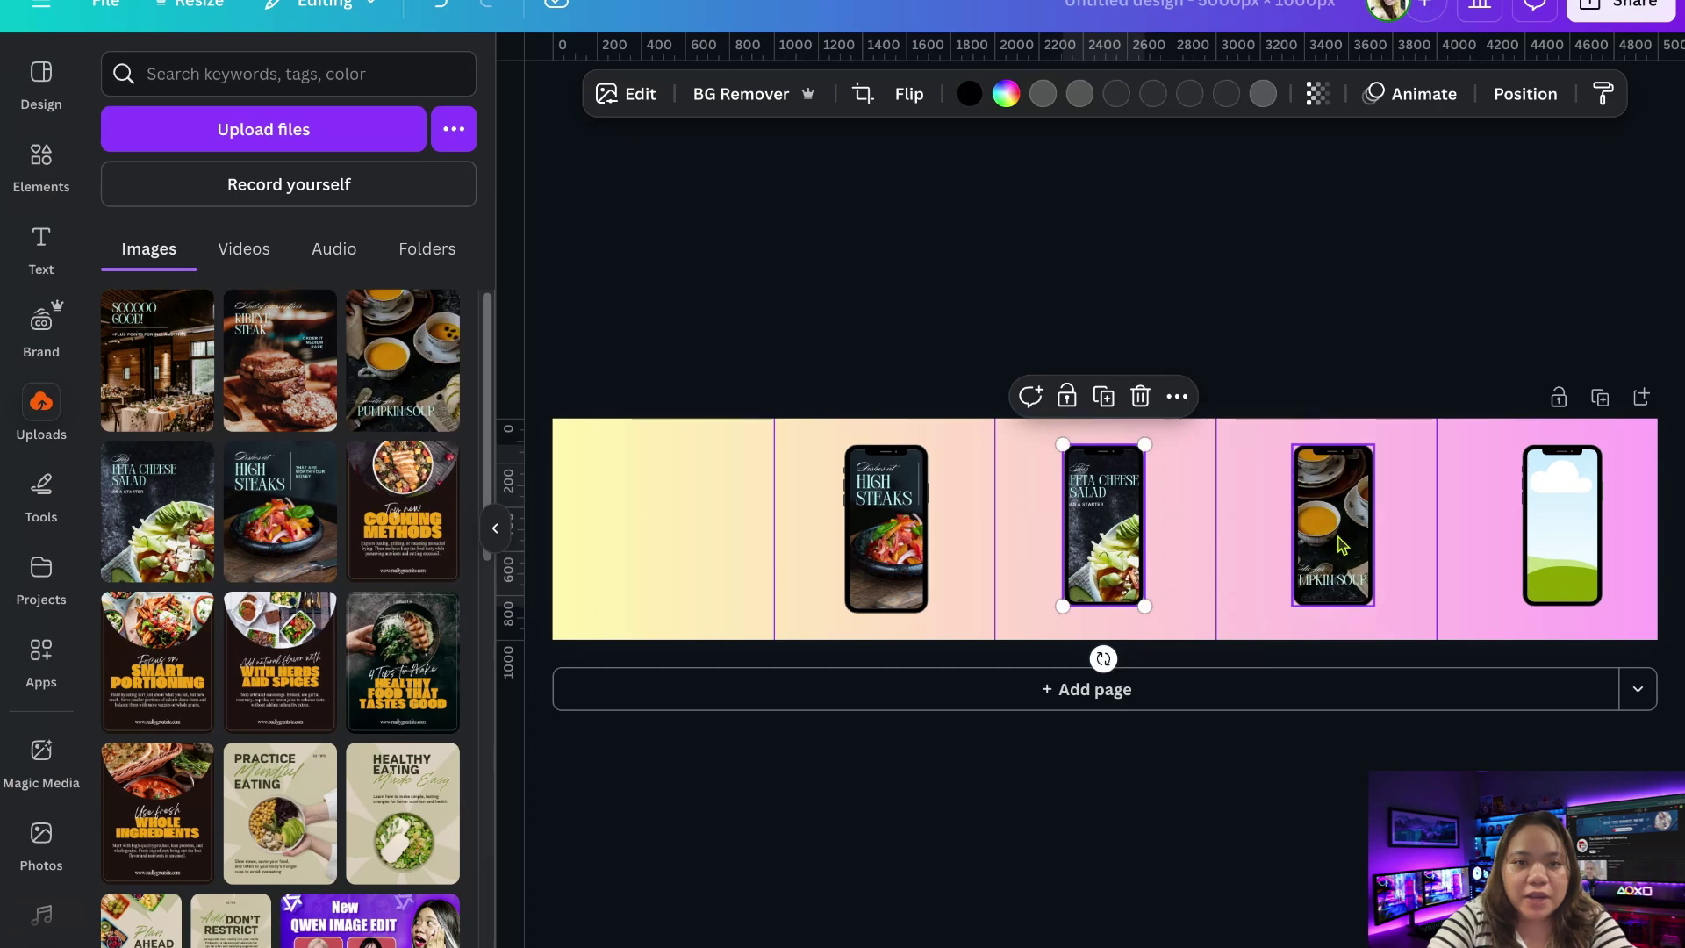
double_click(1333, 526)
left_click(1337, 638)
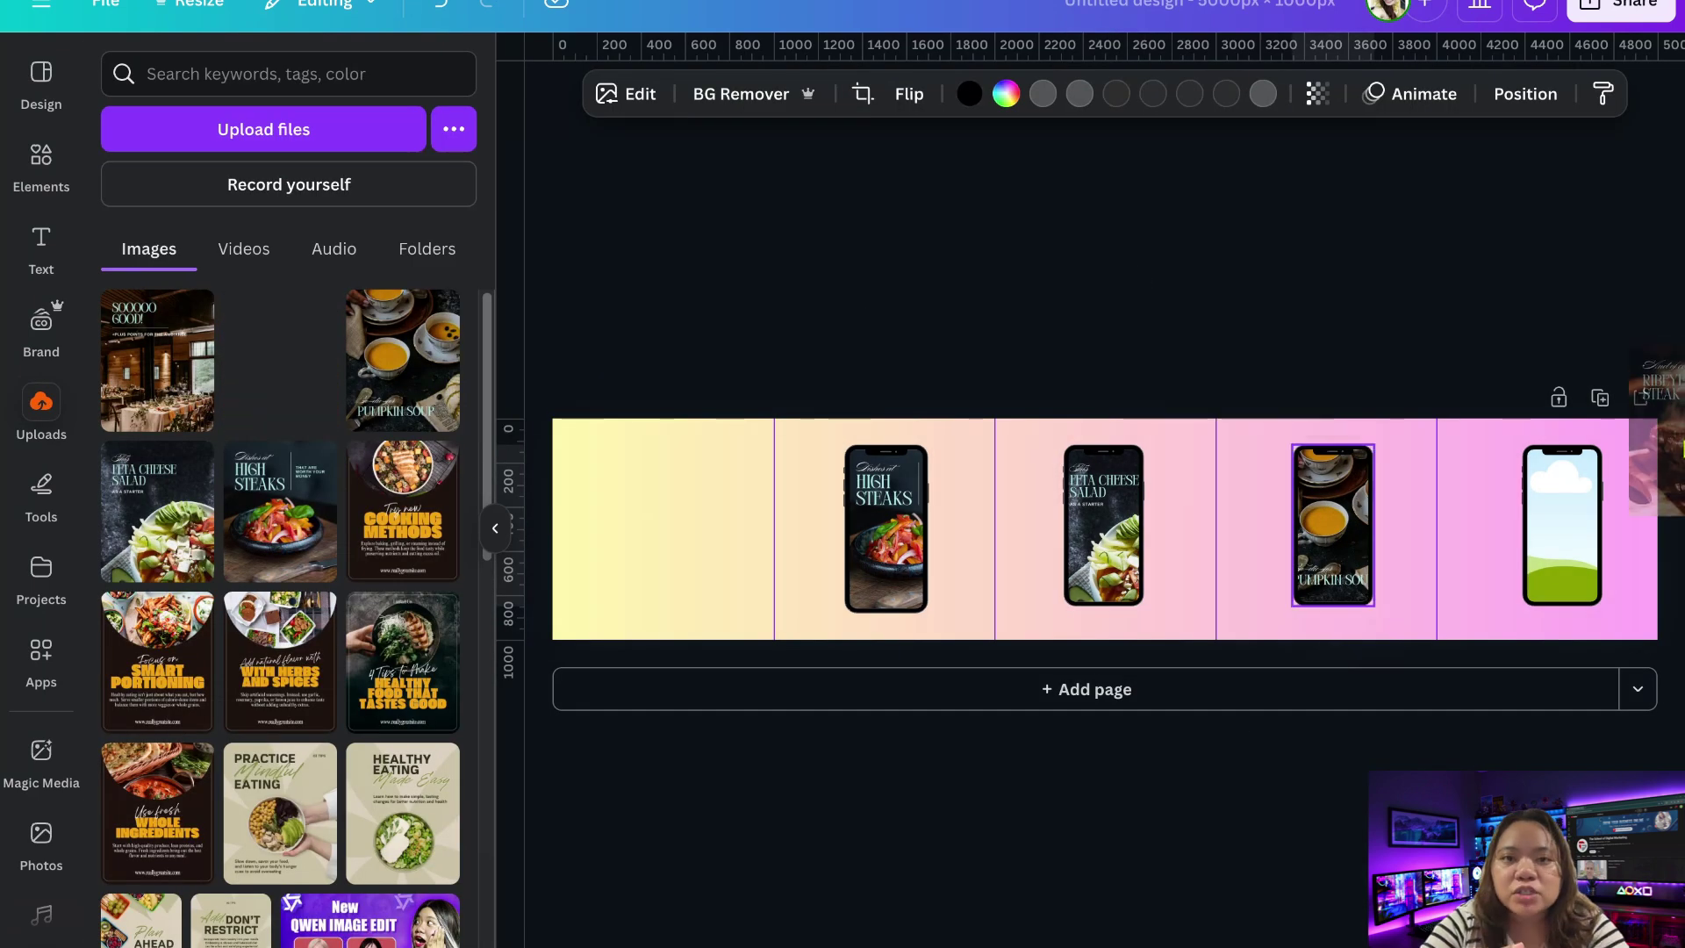
left_click_drag(280, 356, 1562, 528)
double_click(1580, 534)
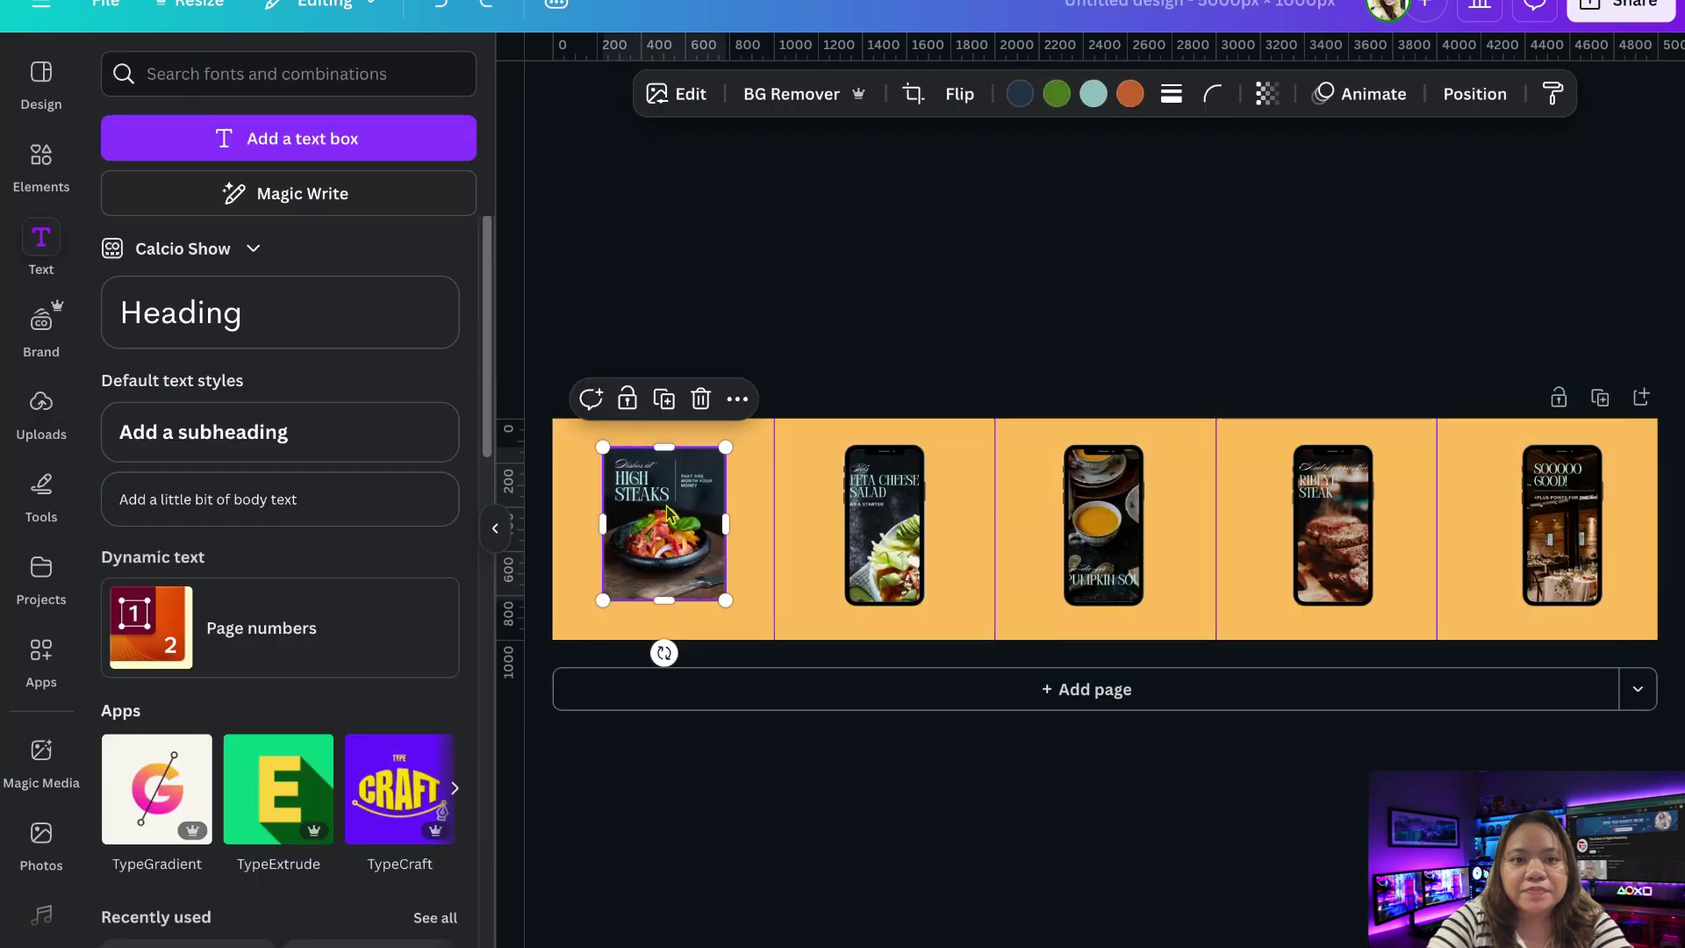
Move the cut-out plate below the HIGH STEAKS title on slide 1.
left_click(779, 125)
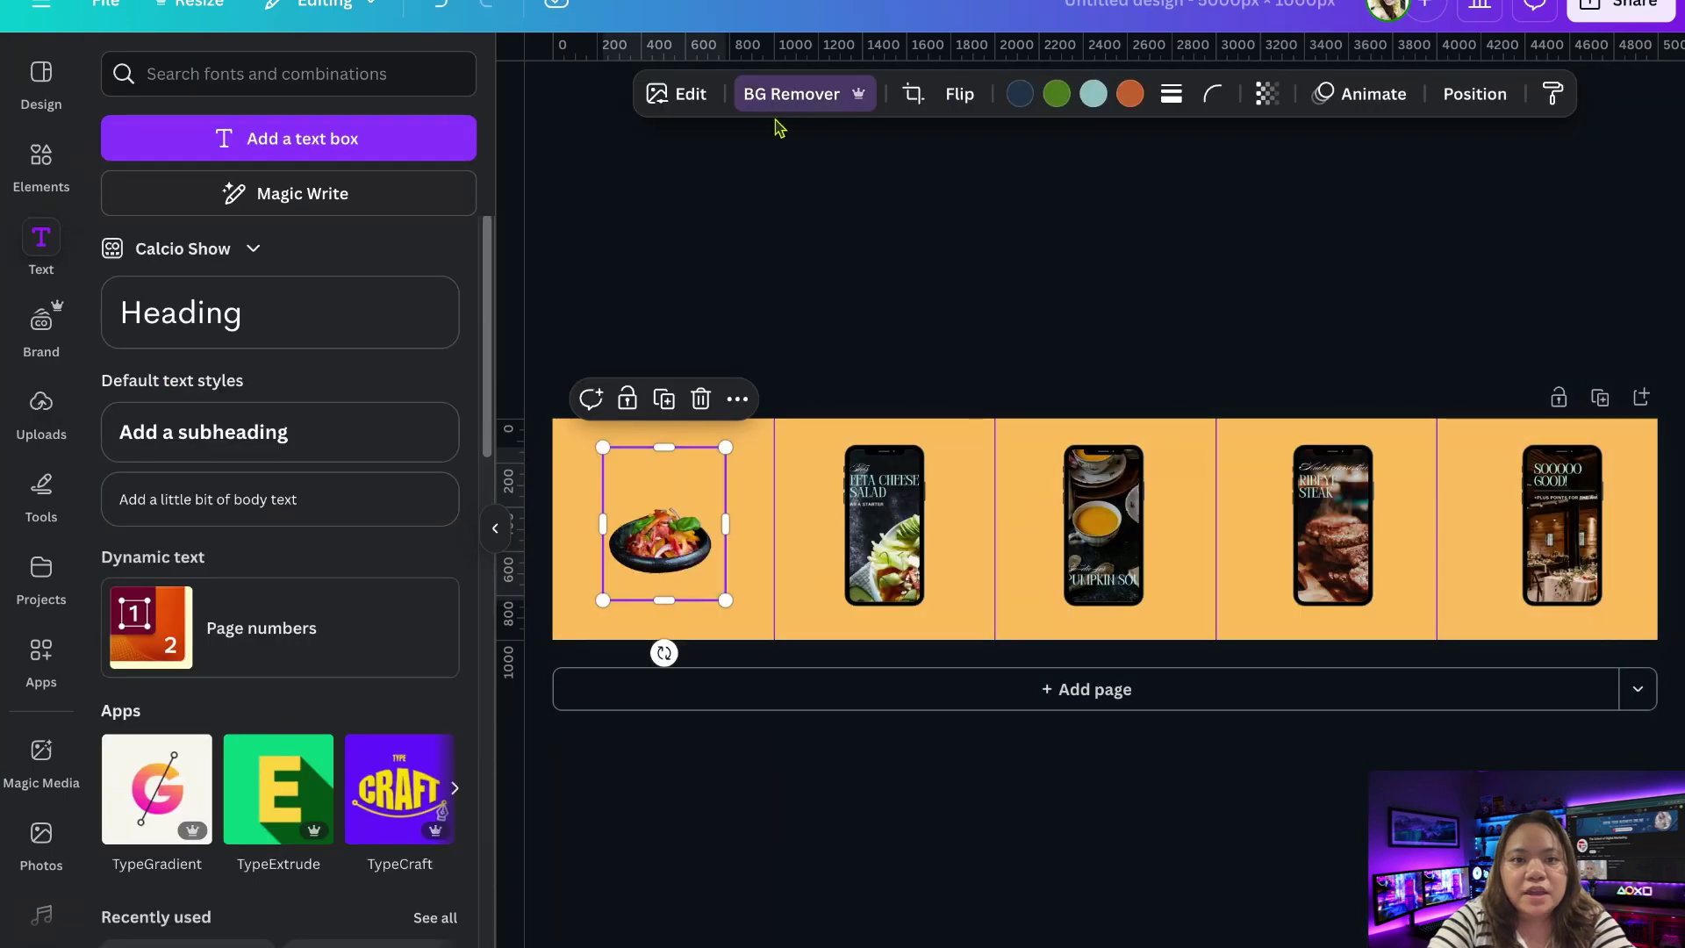
left_click_drag(664, 540, 681, 556)
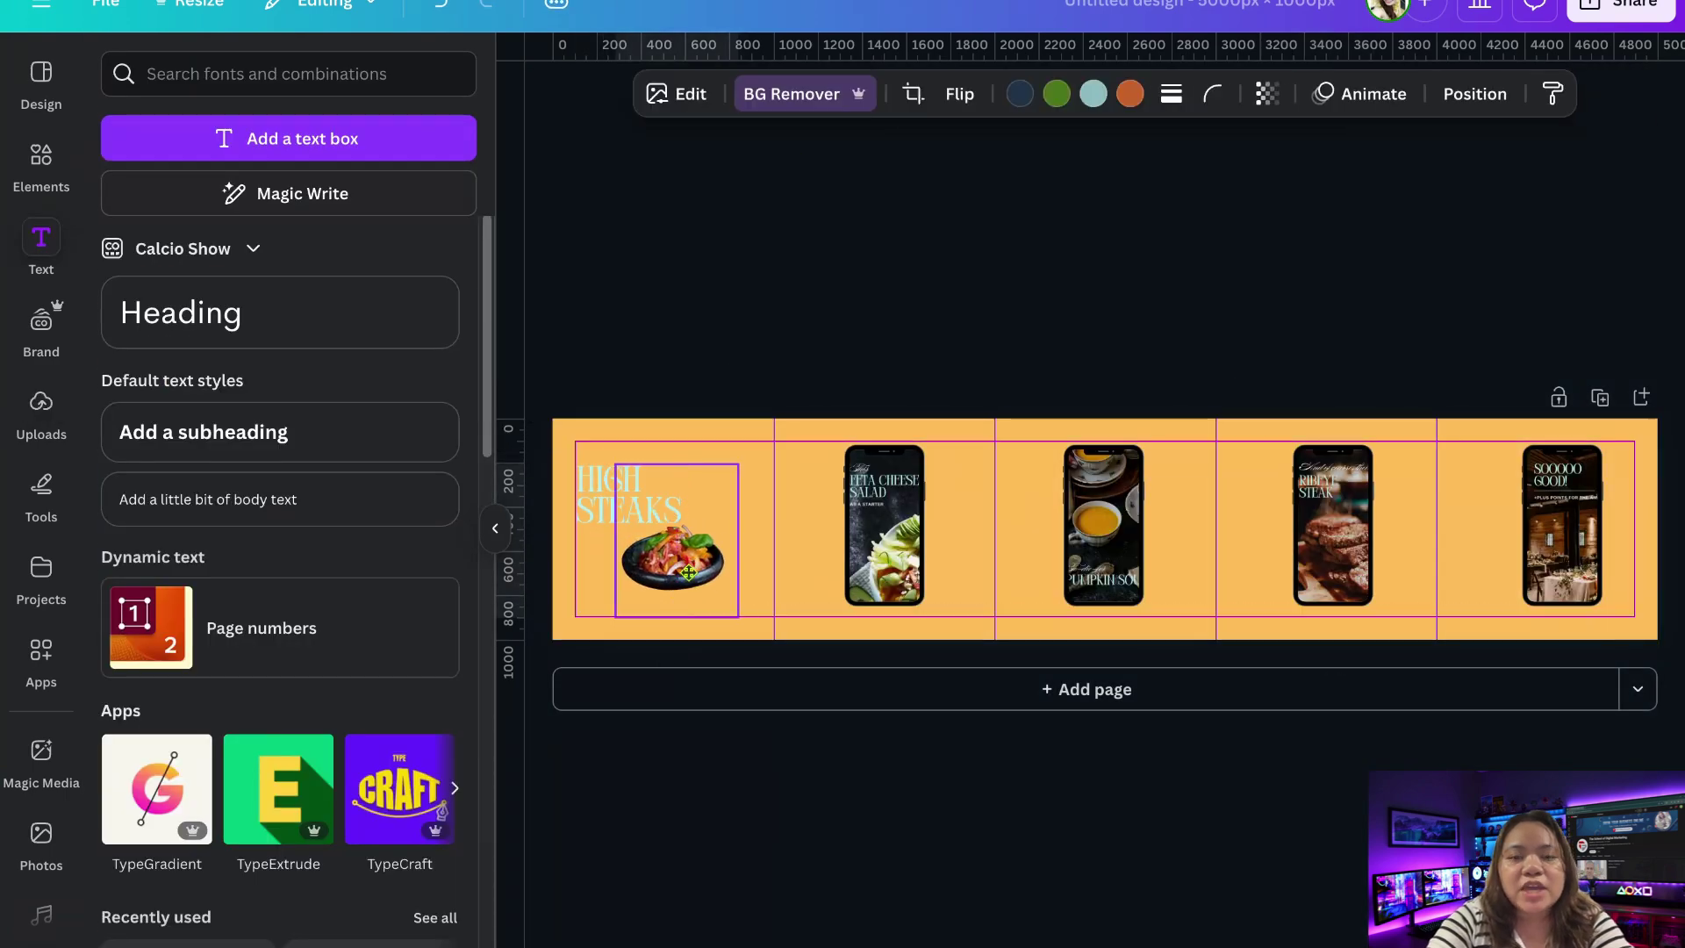
left_click(630, 489)
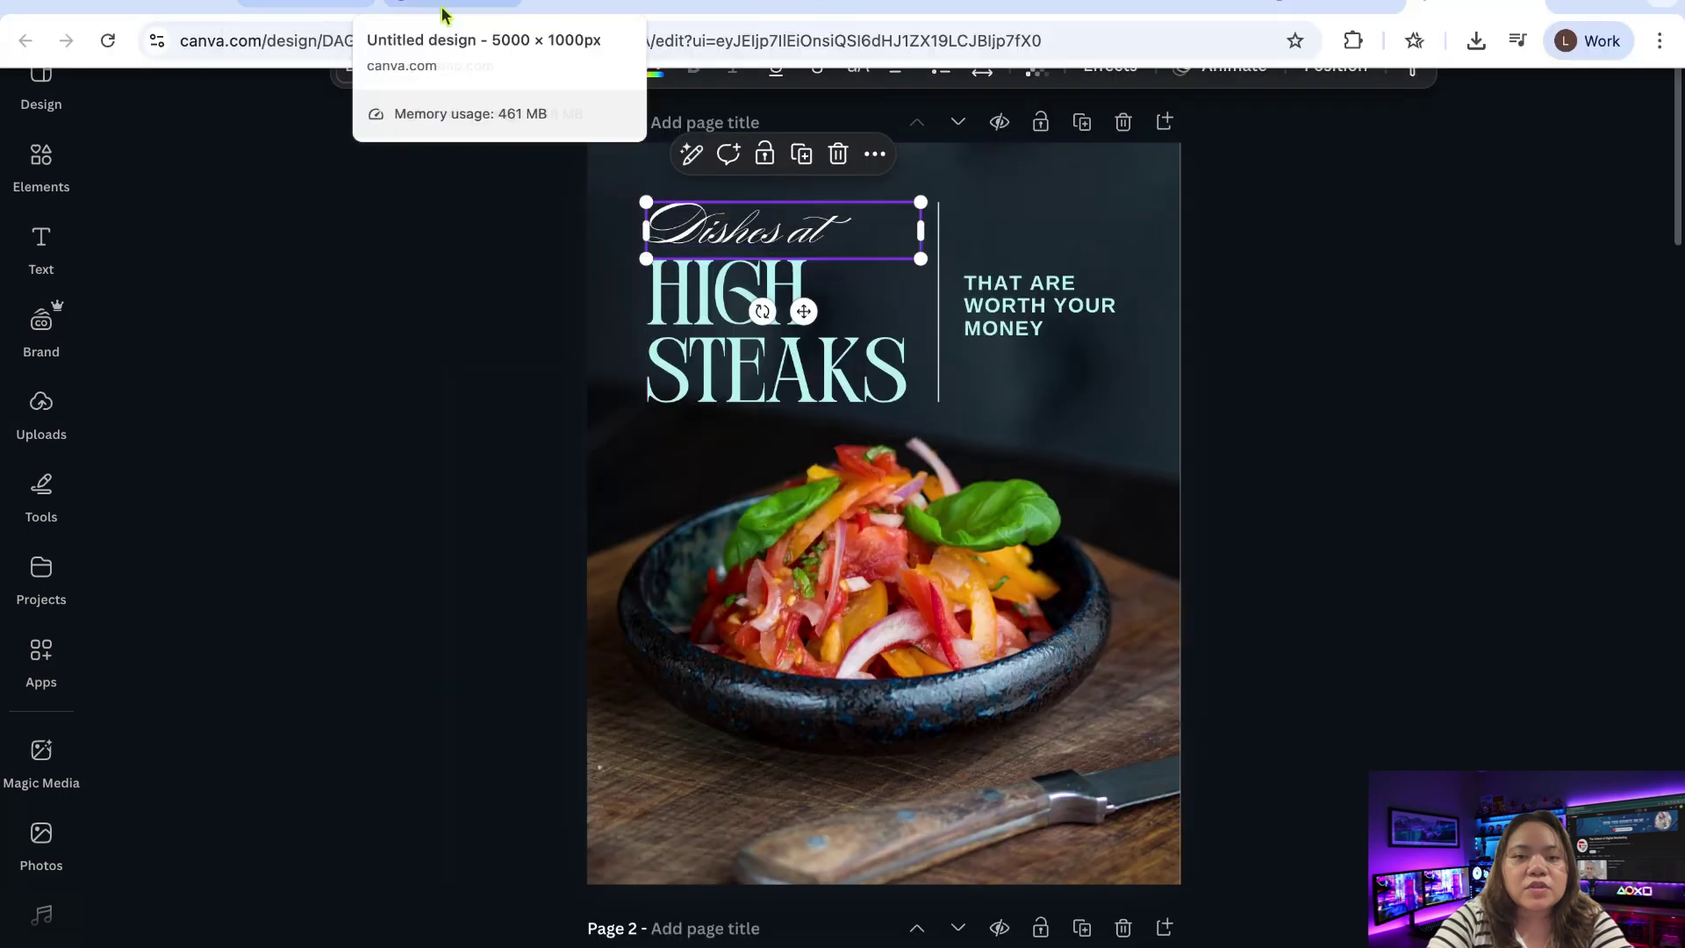
Paste the 'Dishes at' text and THAT ARE WORTH YOUR MONEY tagline onto slide 1, then position them and the plate.
left_click(435, 6)
key("ctrl+v")
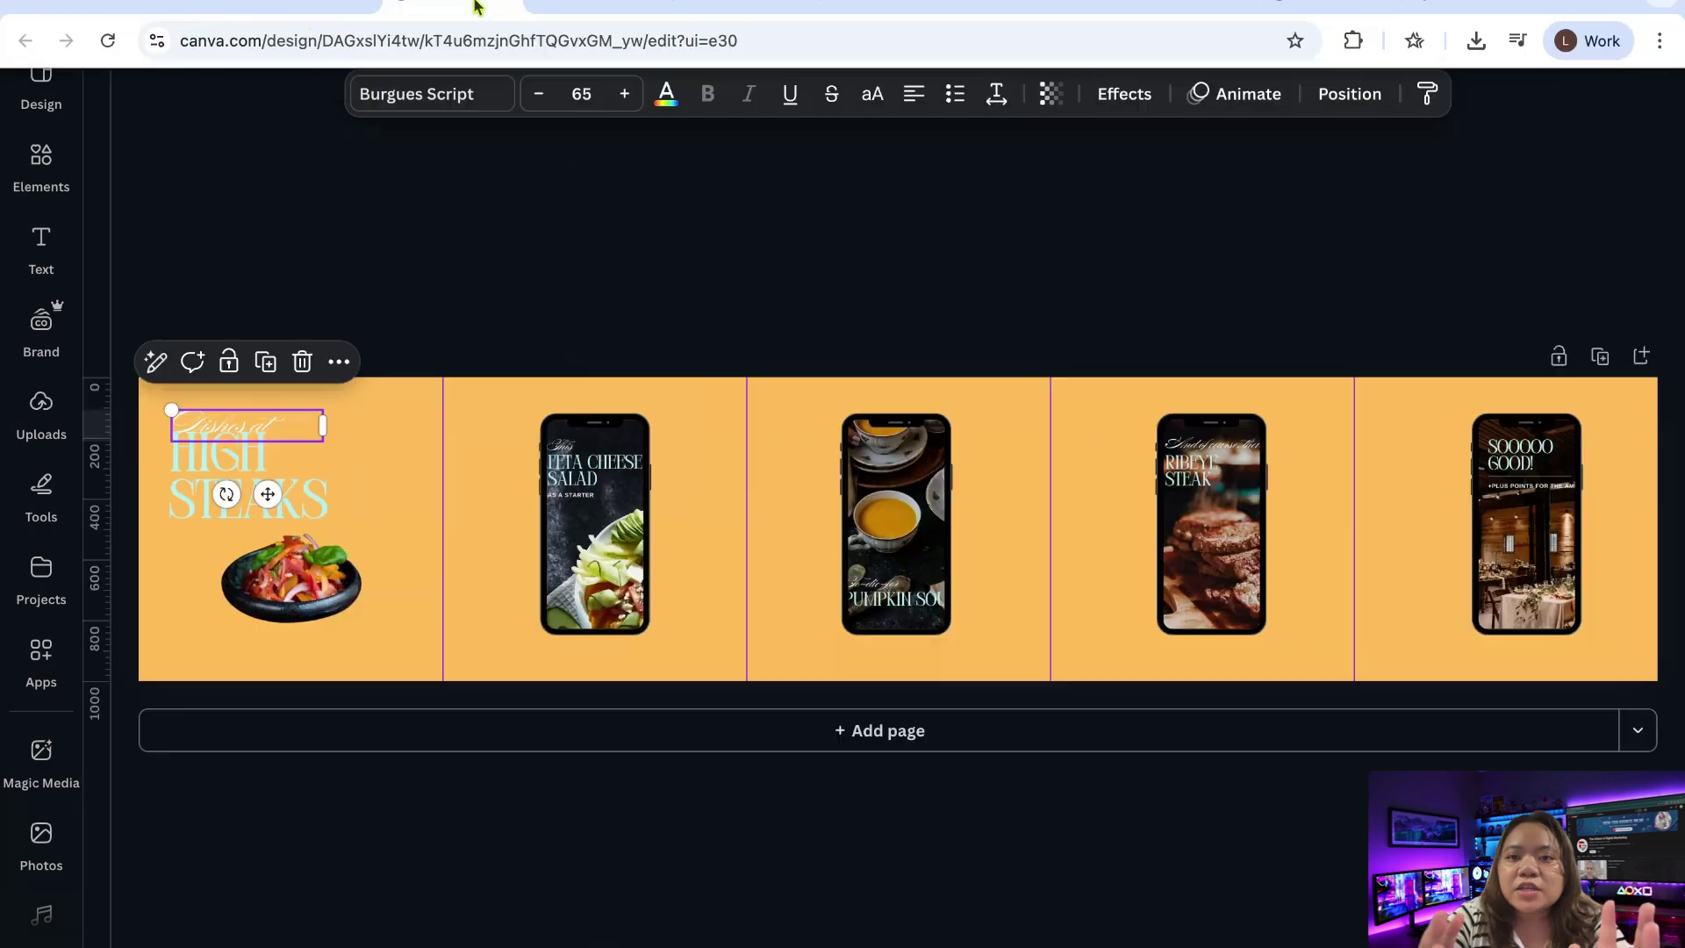
left_click(360, 456)
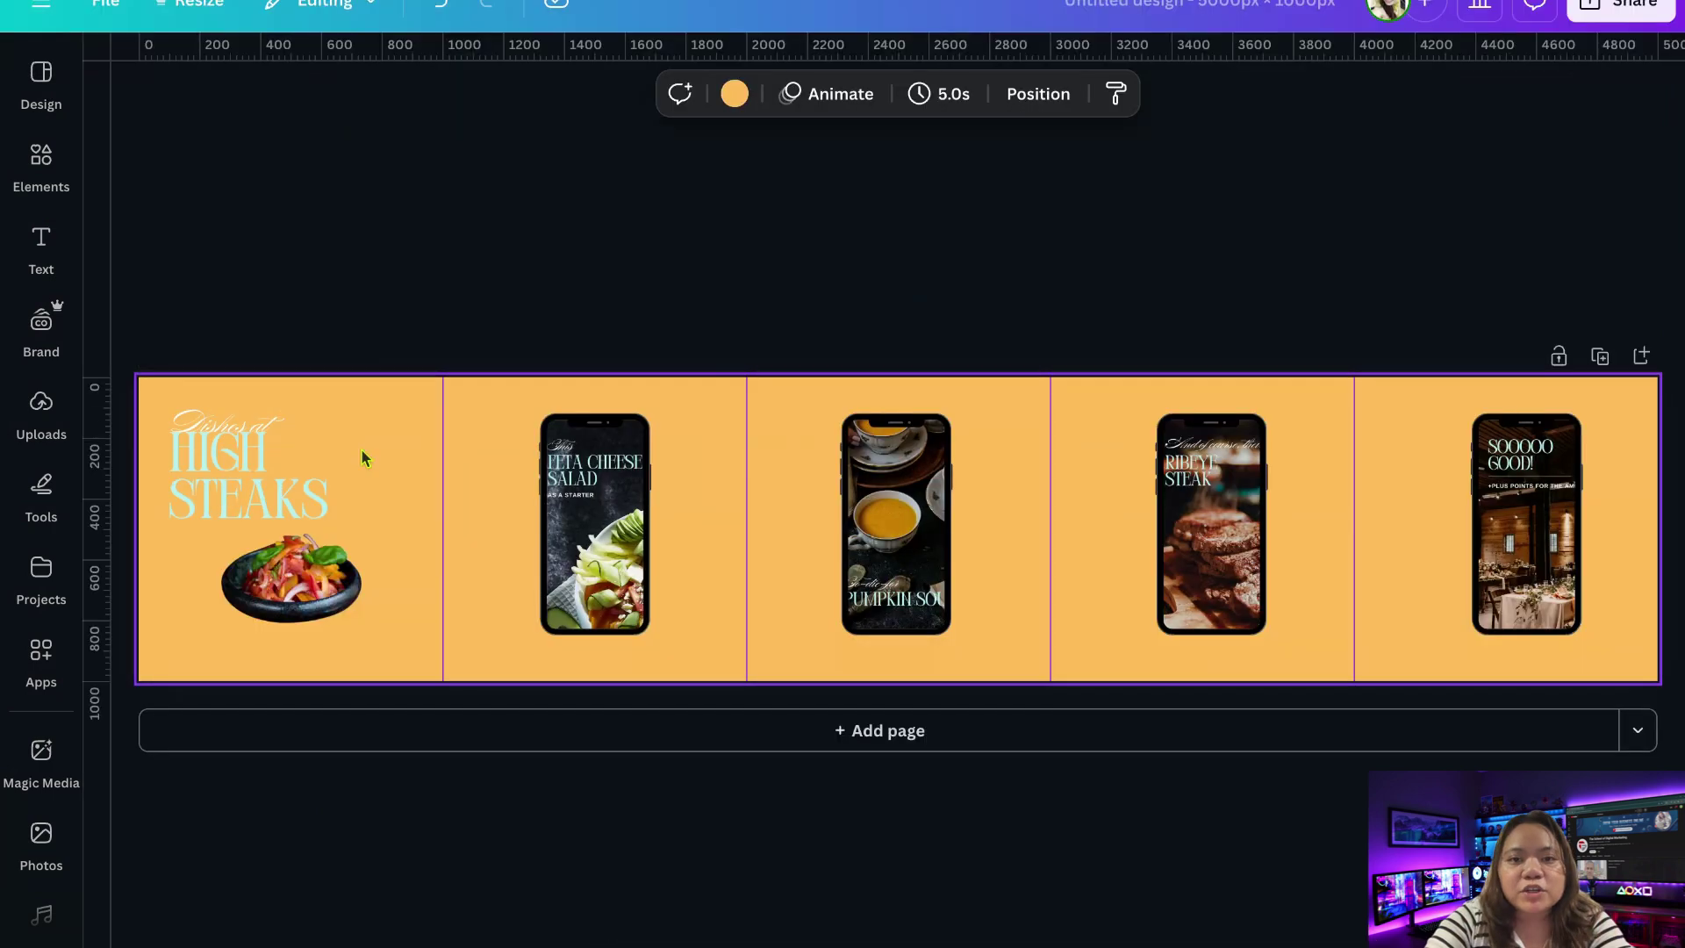
type("THAT ARE WORTH YOUR MONEY")
left_click_drag(395, 469, 369, 452)
left_click(443, 520)
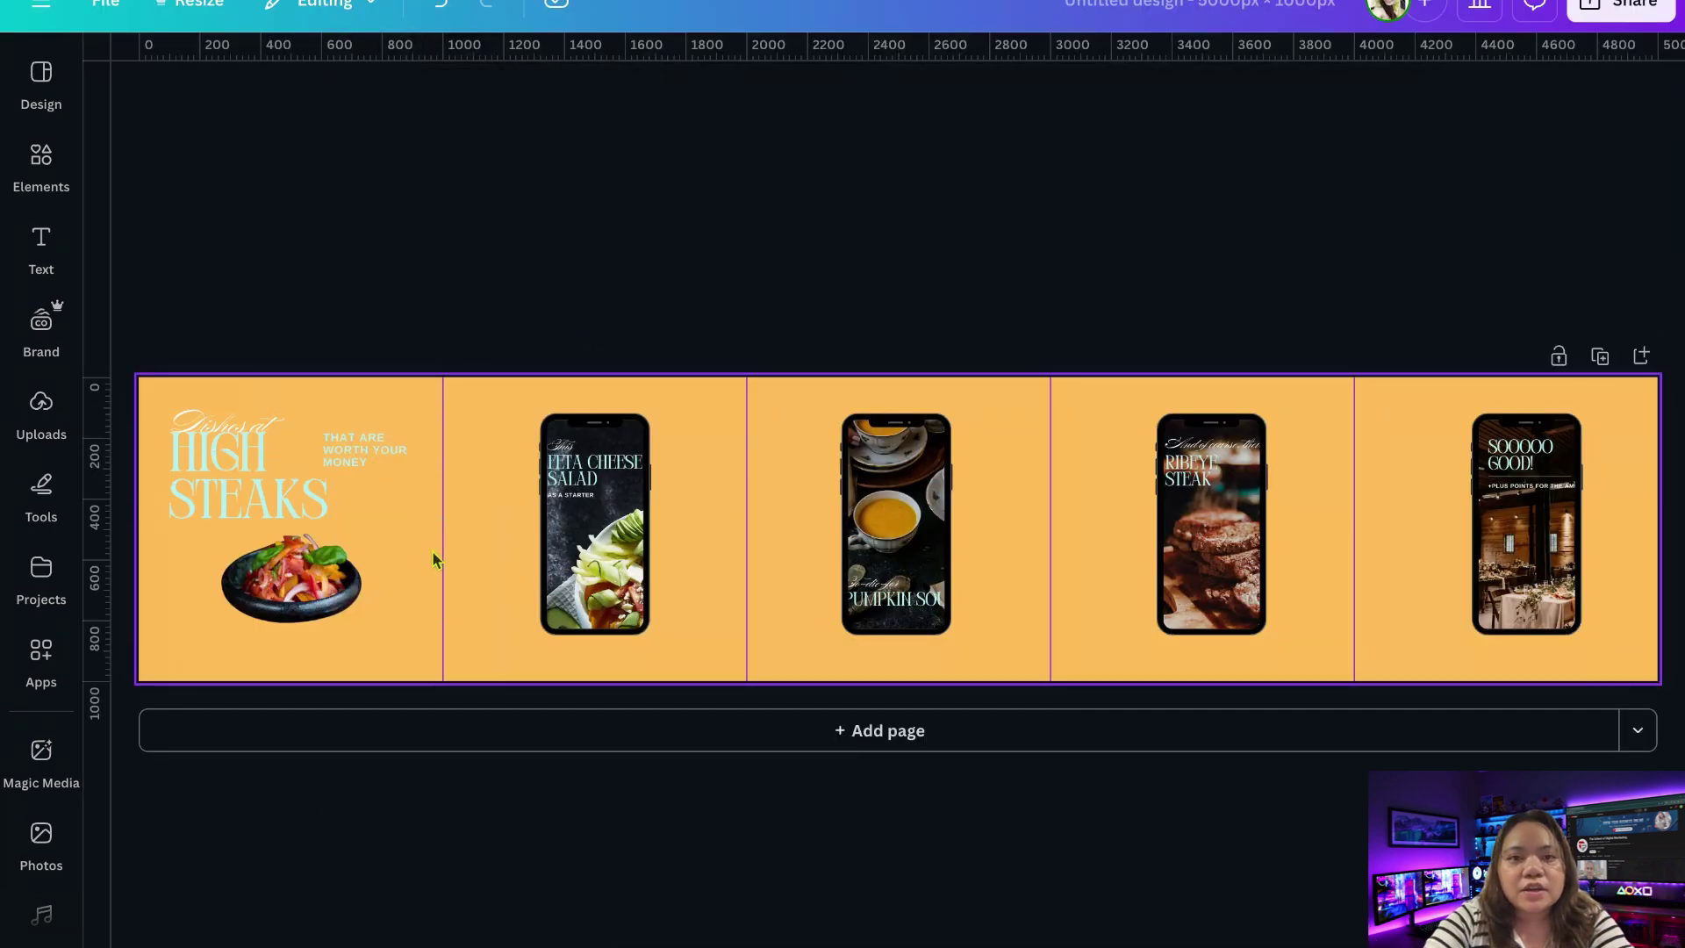
left_click_drag(392, 570, 479, 556)
left_click(470, 496)
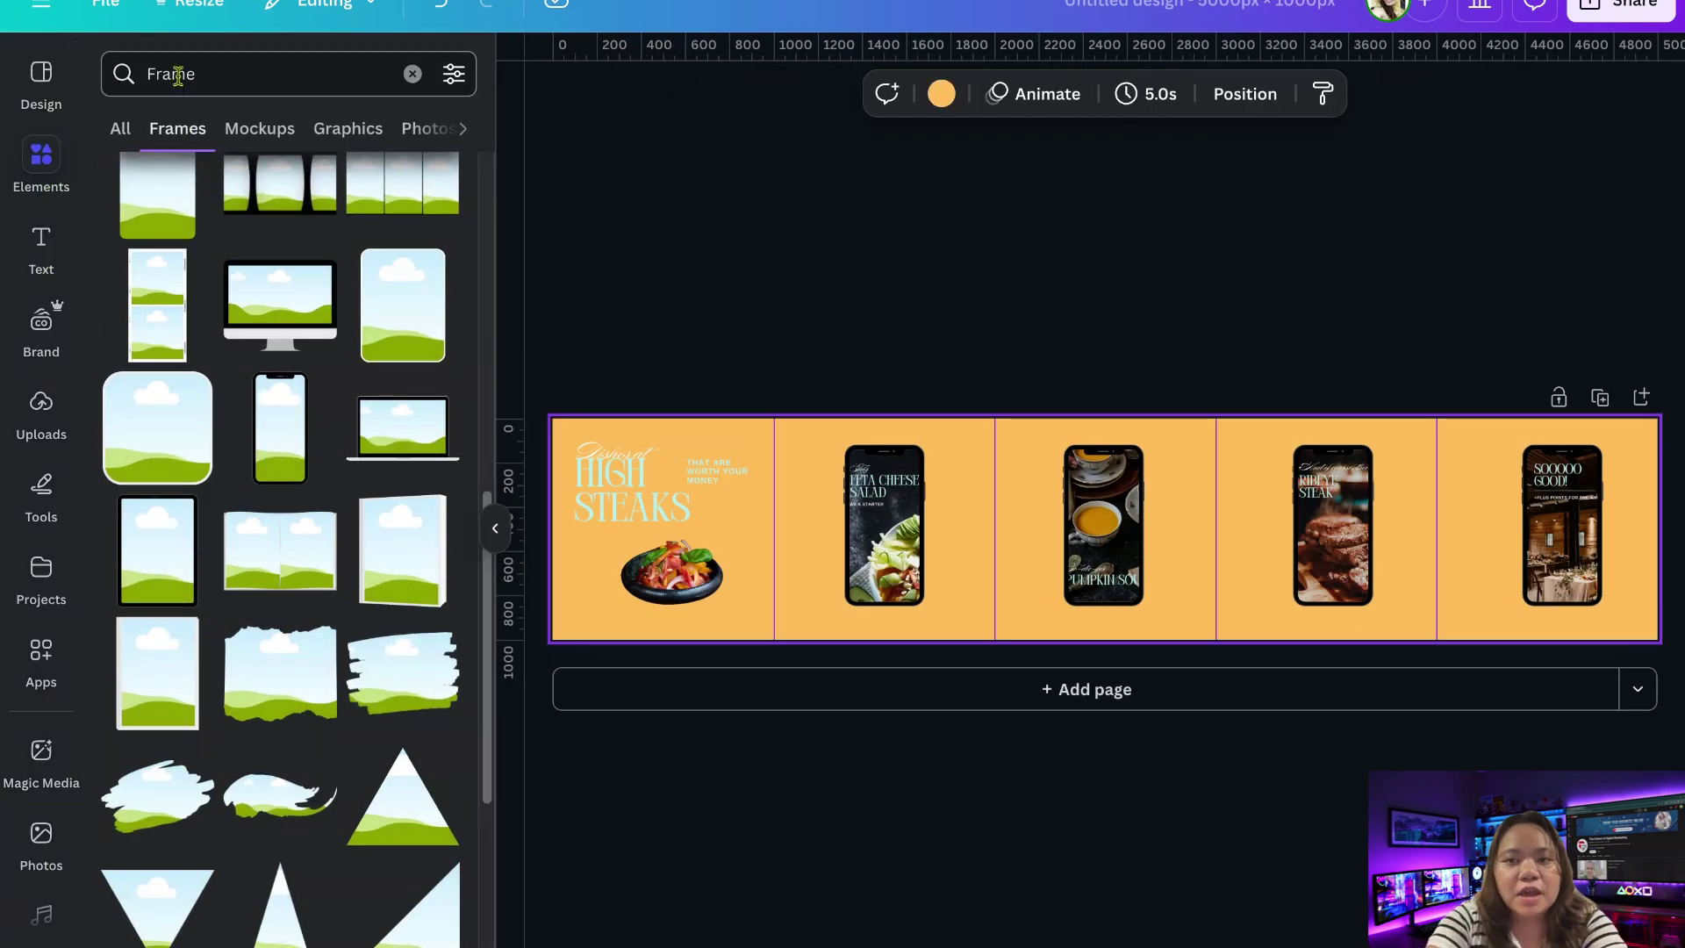
Search Elements for food and narrow the results to graphics.
left_click(220, 70)
type("foo")
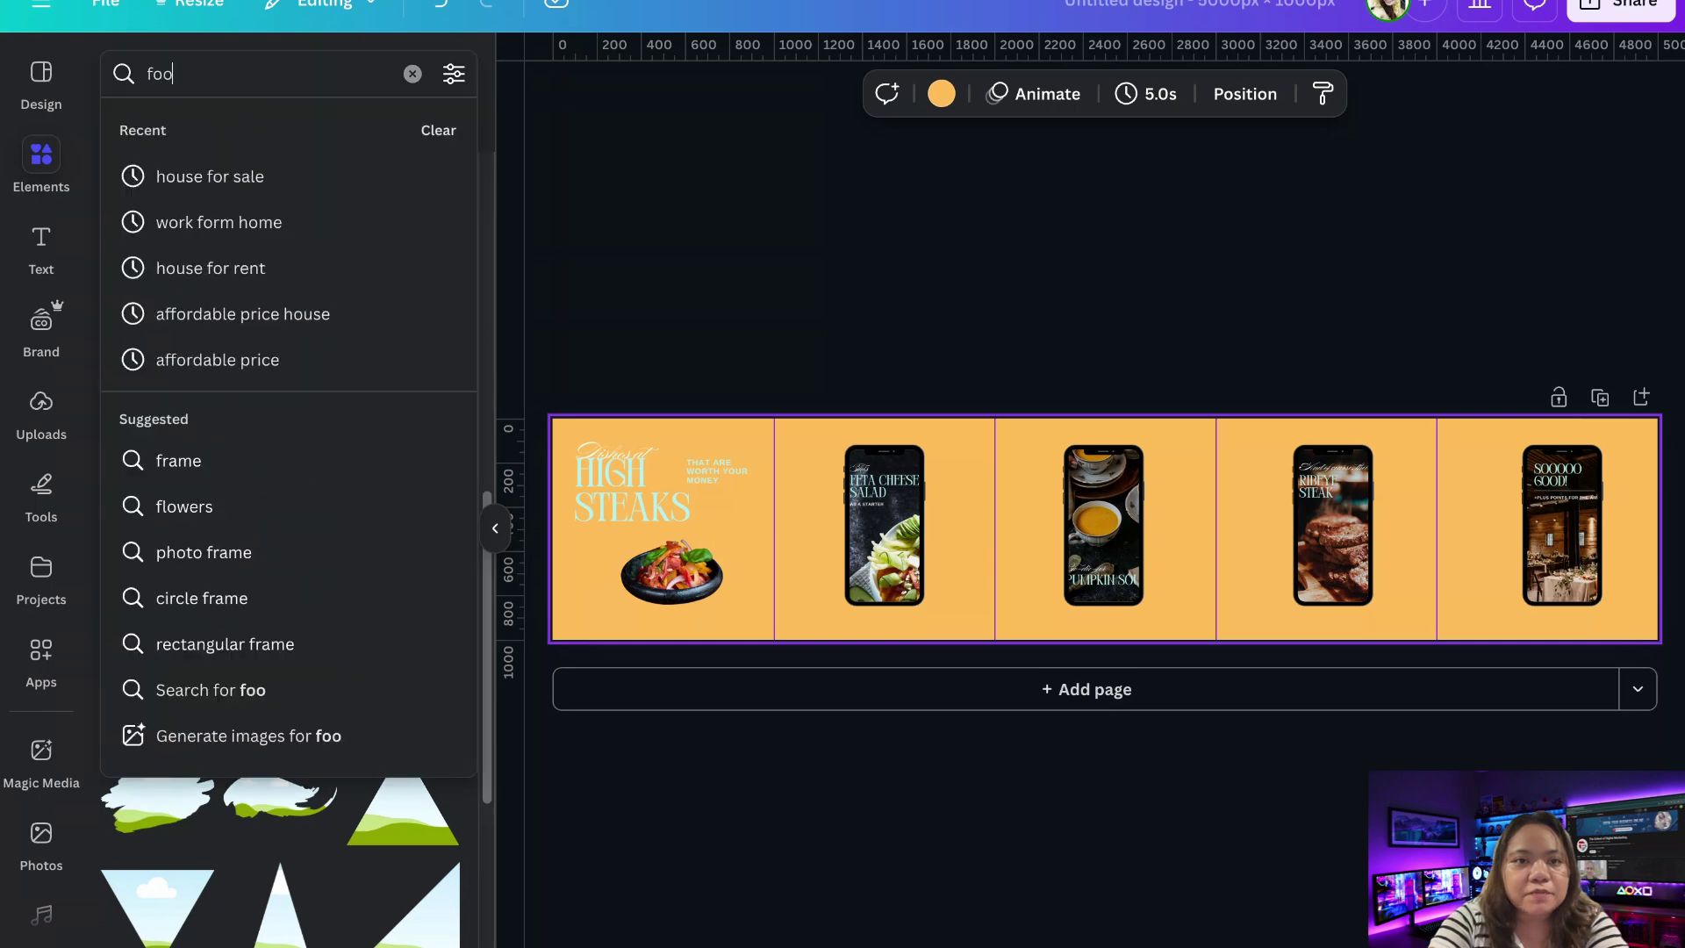
type("d")
key("Return")
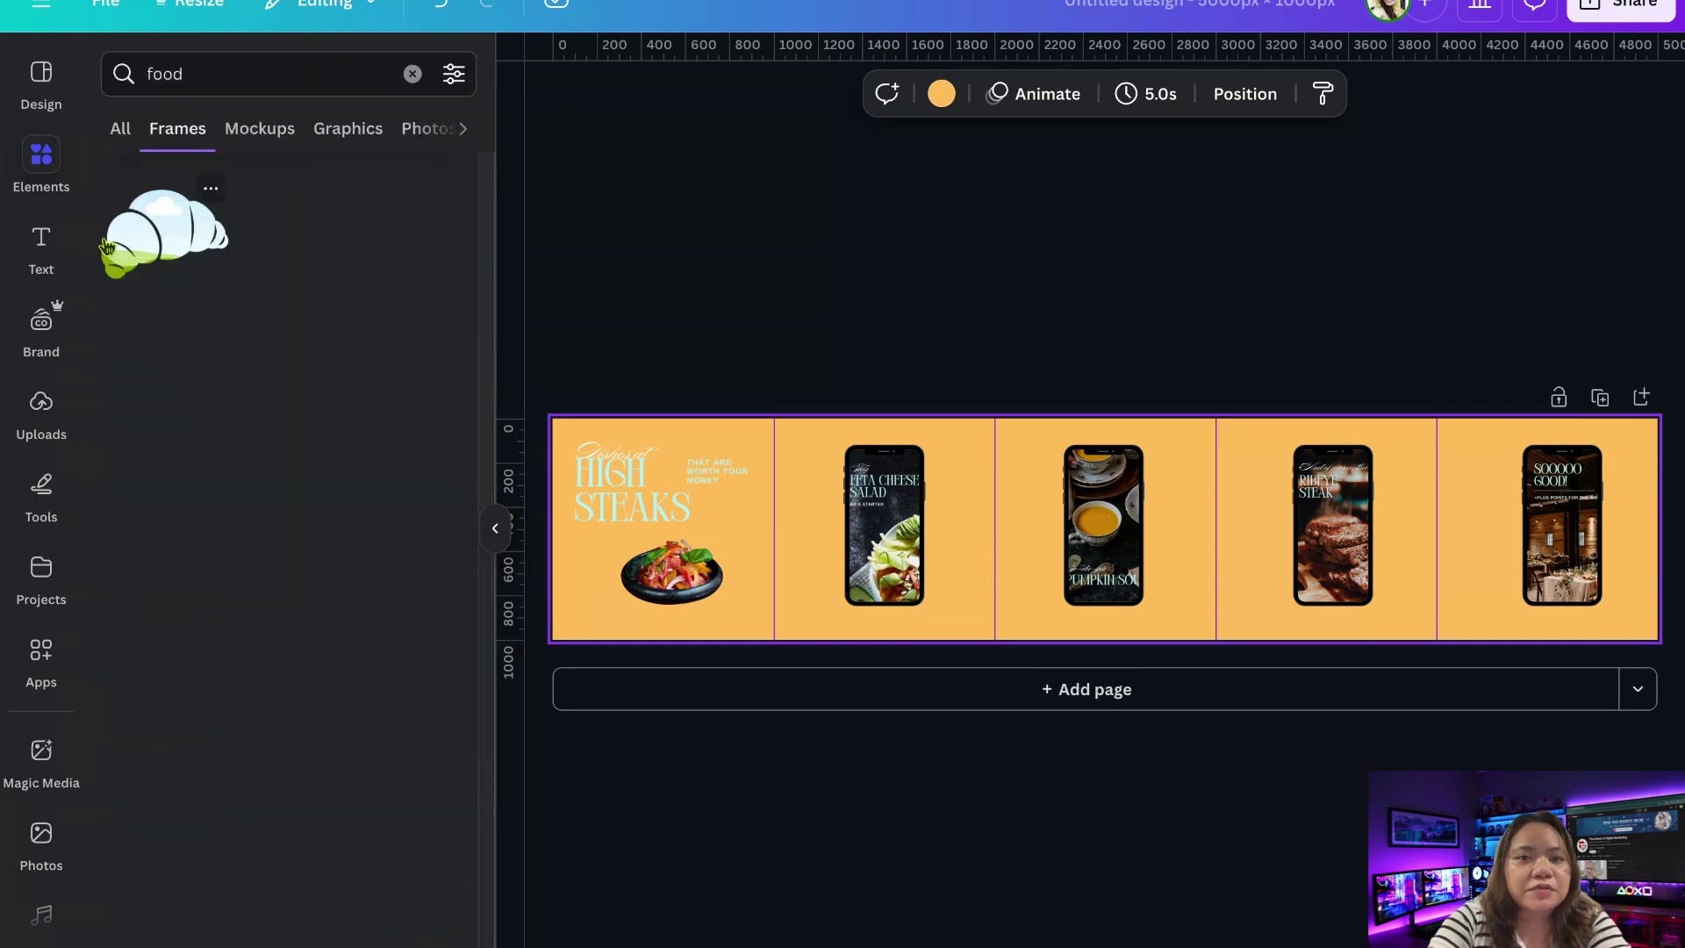
left_click(121, 128)
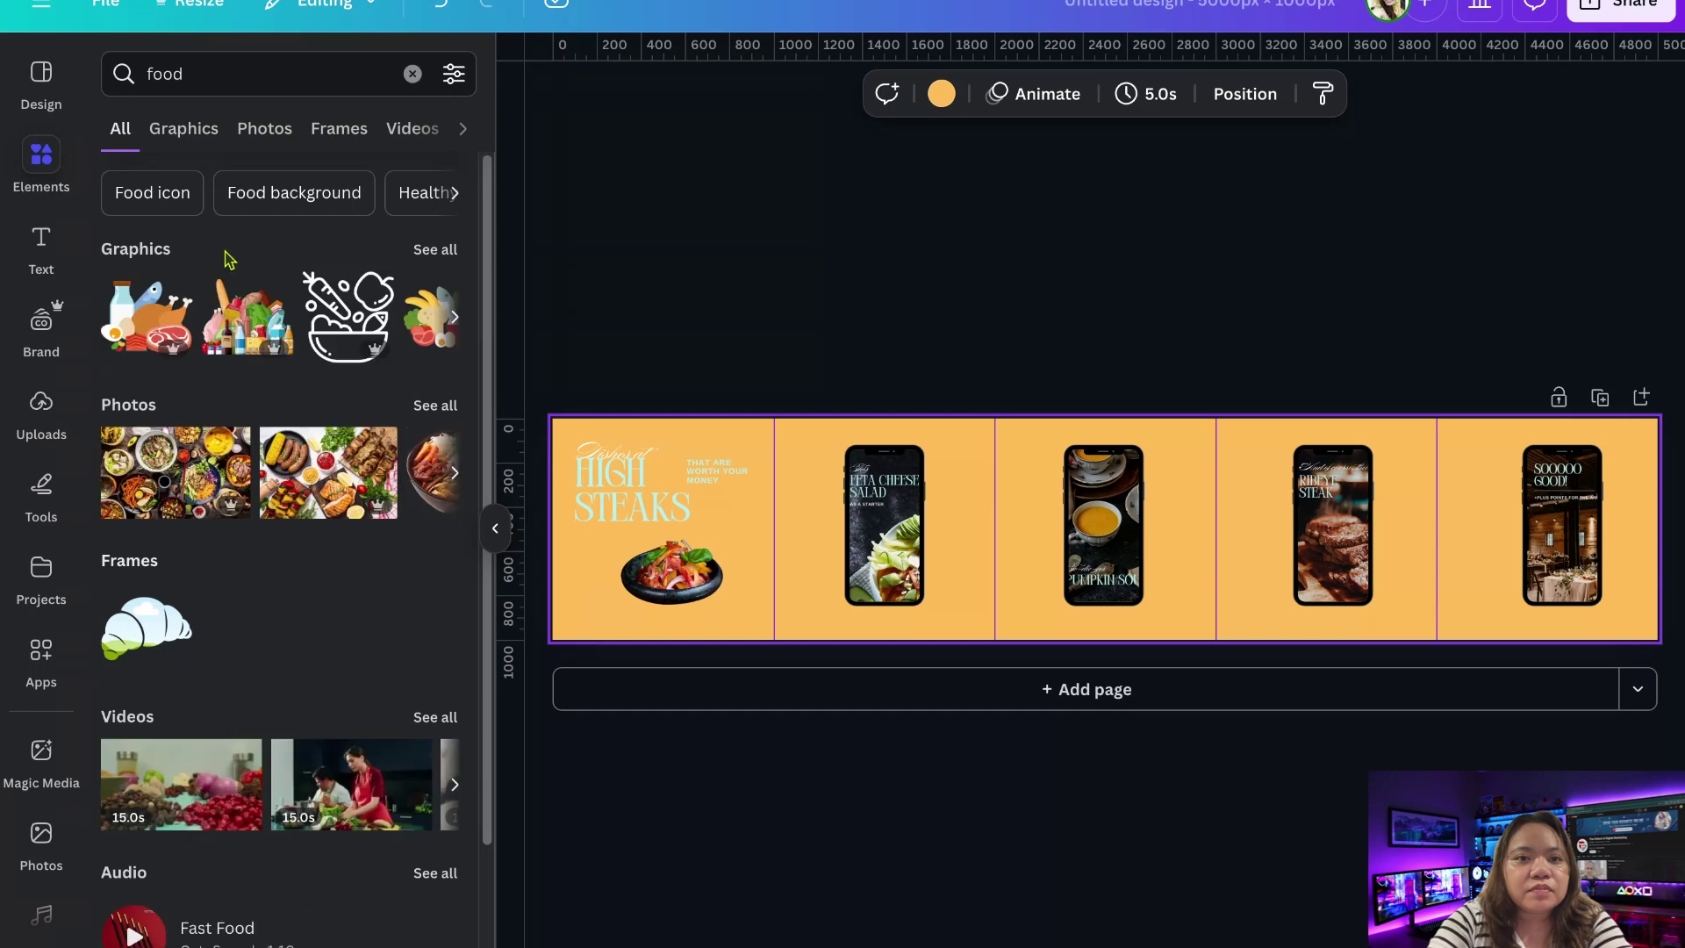
left_click(207, 74)
key("Escape")
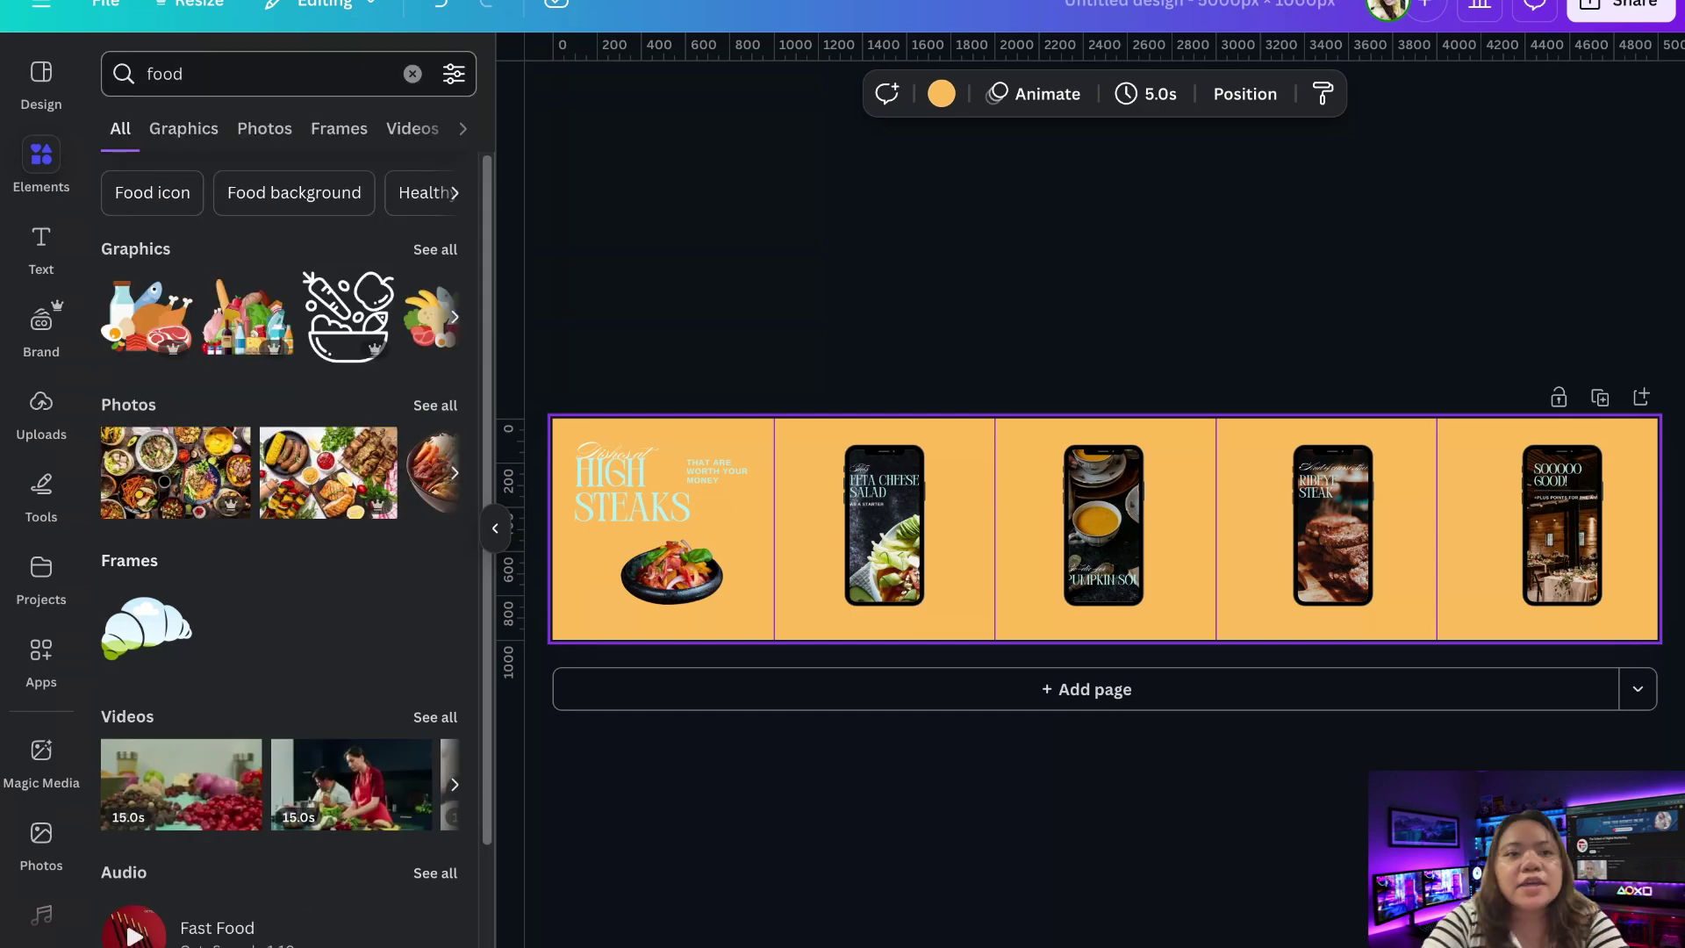
left_click(184, 127)
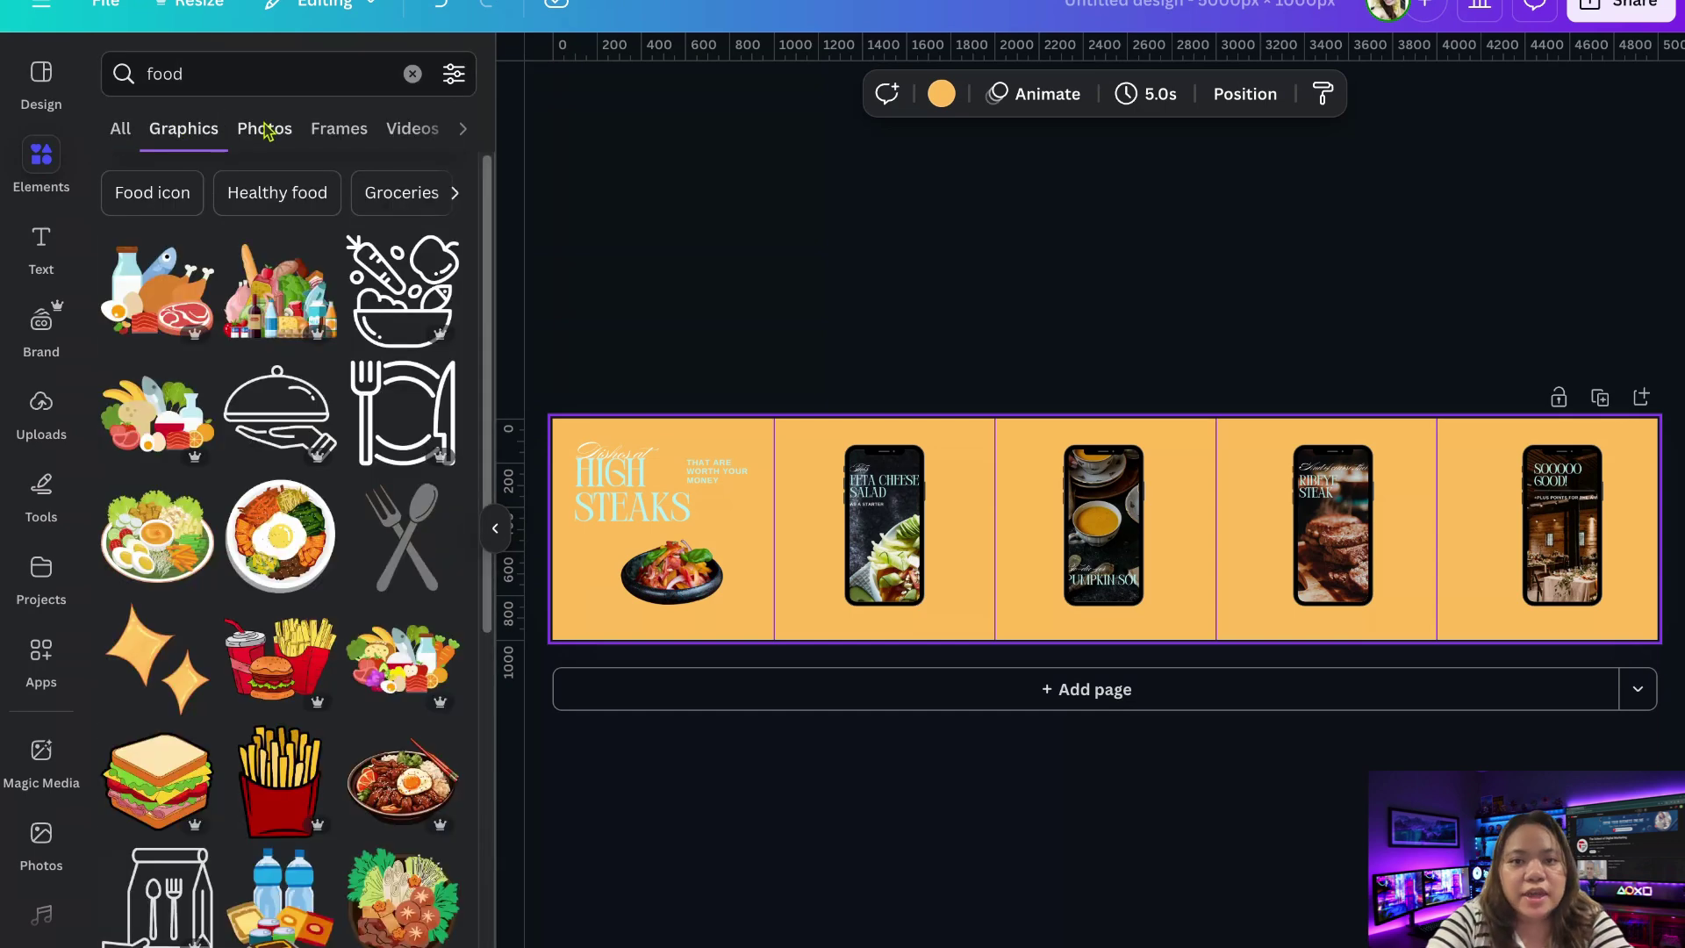
type("steak")
Place the line-art steak graphic on the slide seams, then clear the steak search.
left_click(757, 521)
mouse_move(758, 520)
left_mouse_down()
mouse_move(1013, 549)
mouse_move(1462, 550)
left_mouse_up()
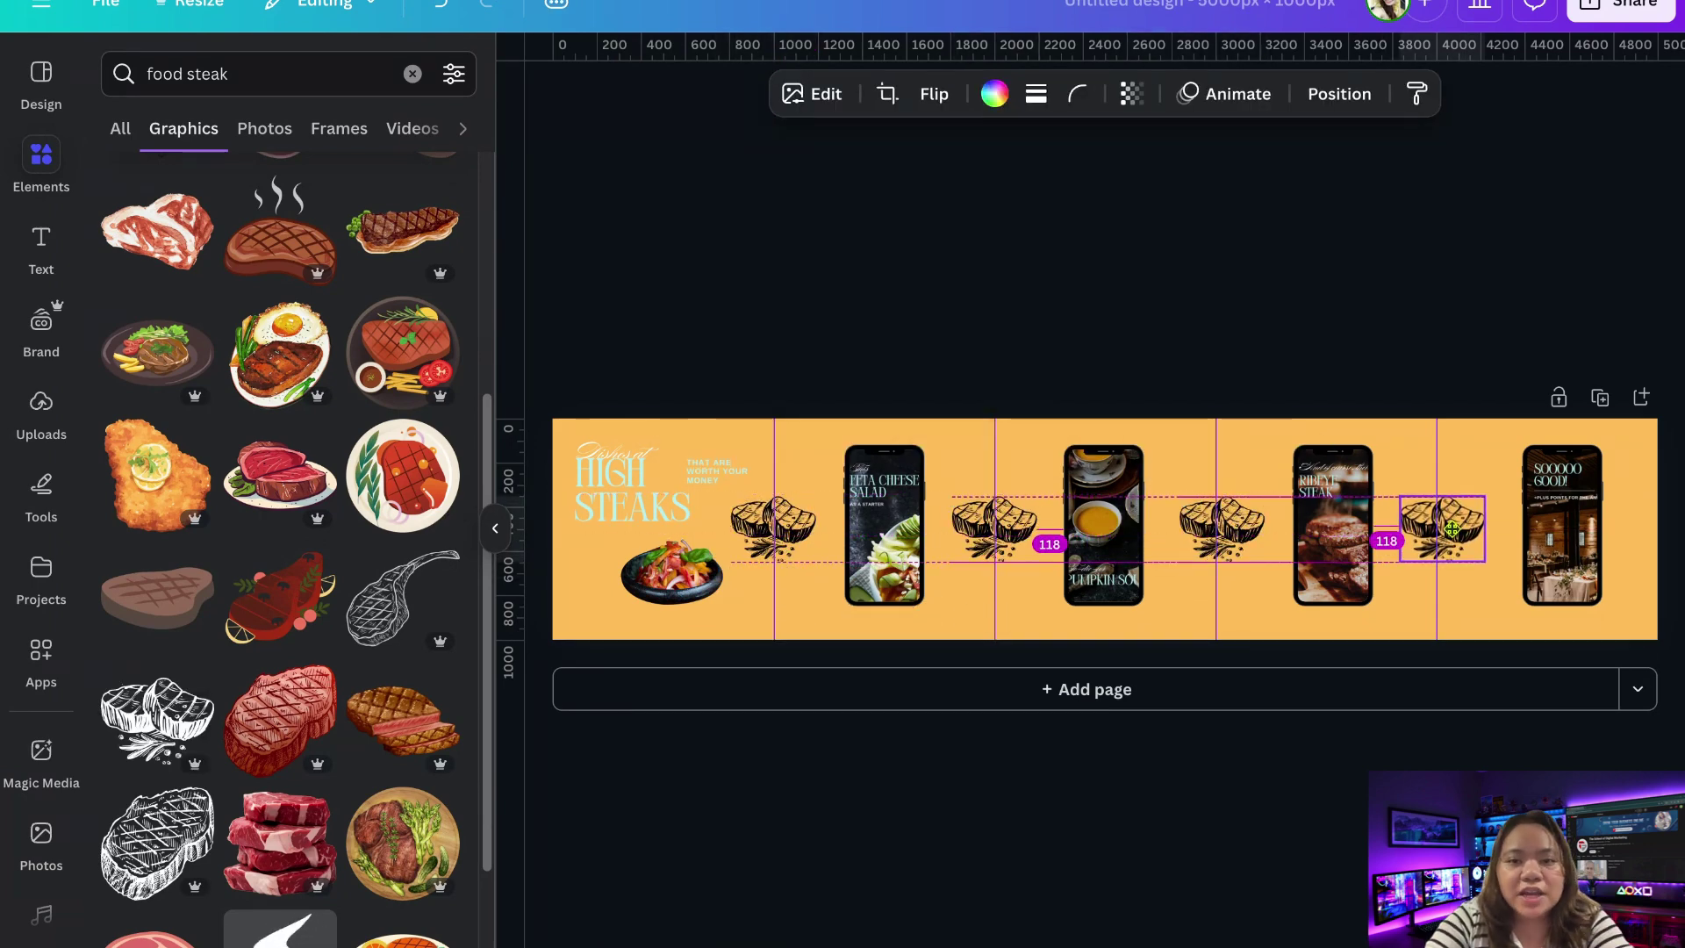
left_click(1262, 449)
scroll(279, 526, "down", 5)
left_click(774, 527)
left_click(264, 74)
type("curve")
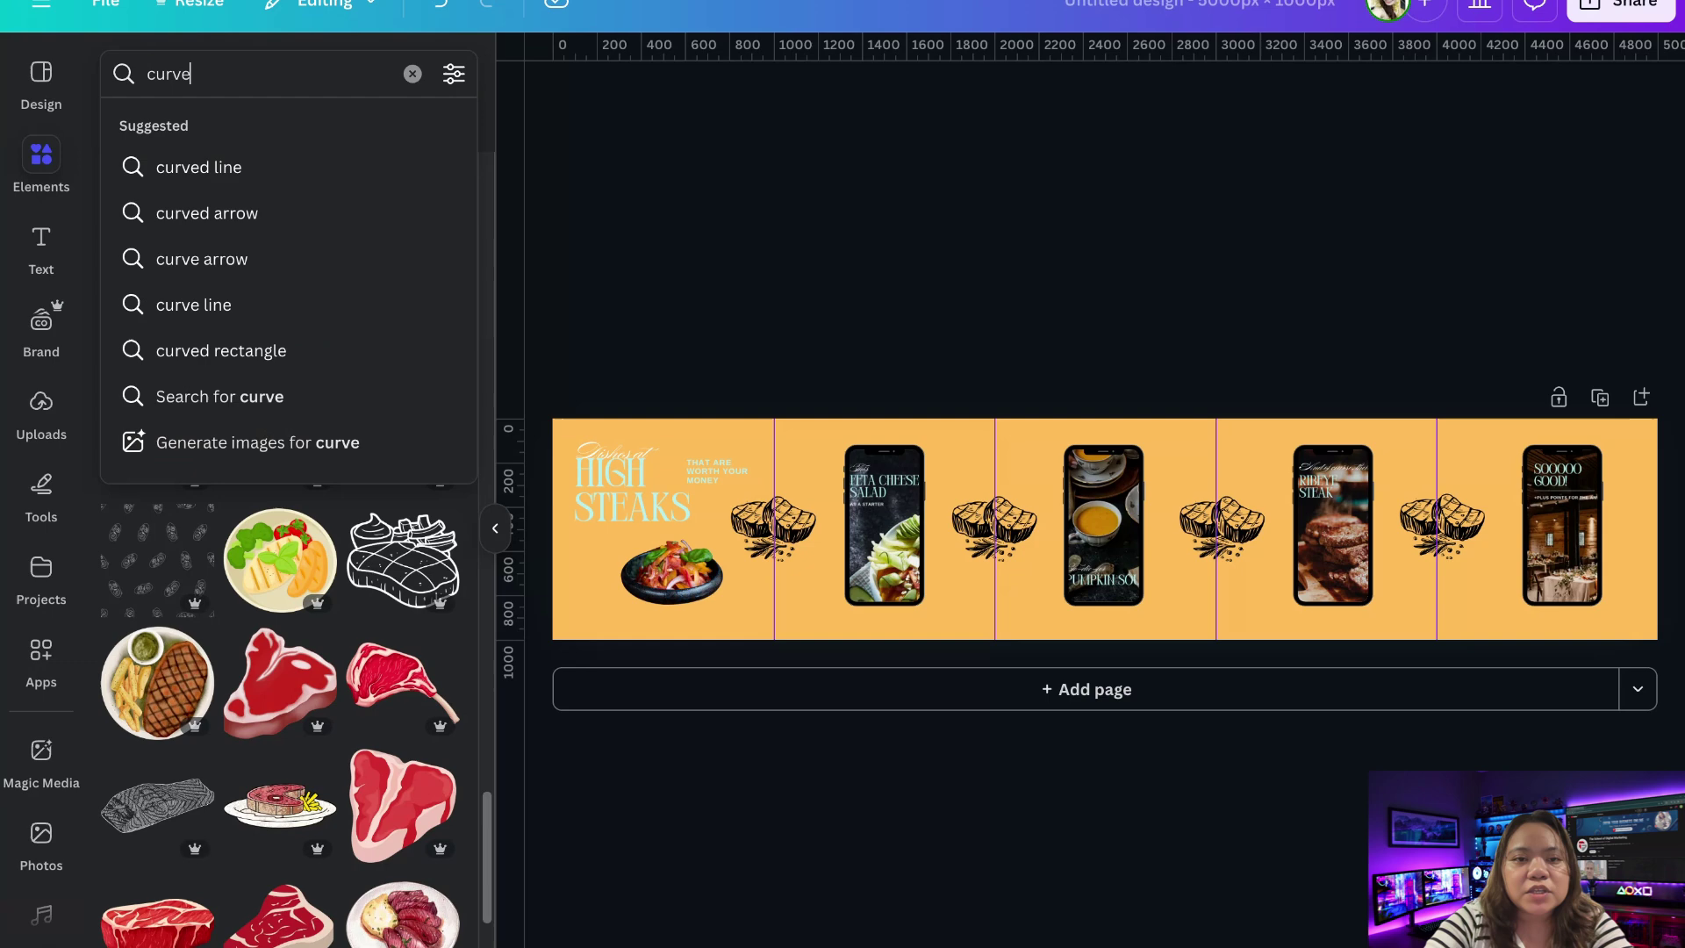
Find a 'curved line' black swoosh, place it low on the canvas, shrink it, and duplicate it toward the next slide.
left_click(279, 184)
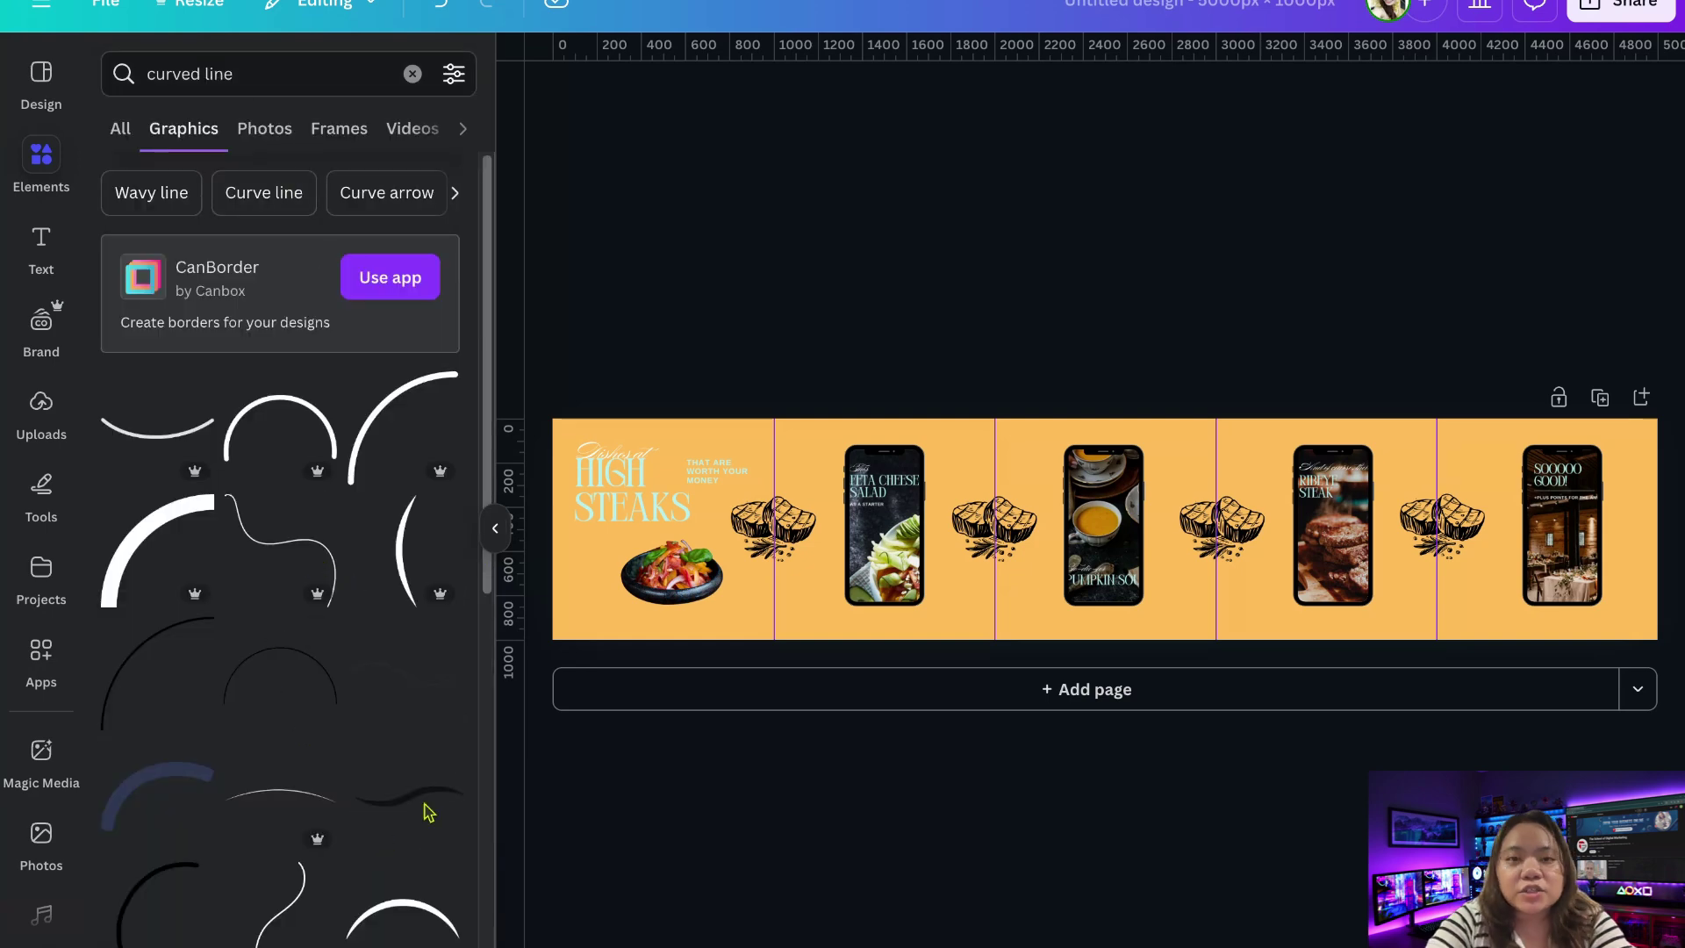
left_click_drag(422, 806, 768, 634)
mouse_move(1156, 641)
left_mouse_down()
mouse_move(885, 592)
mouse_move(771, 619)
mouse_move(1413, 612)
left_mouse_up()
left_click(759, 774)
left_click(777, 617)
Compare solid yellow, green and yellow-orange gradient backgrounds, settling on the pink-to-yellow default gradient.
left_click(495, 528)
left_click(986, 395)
left_click(734, 94)
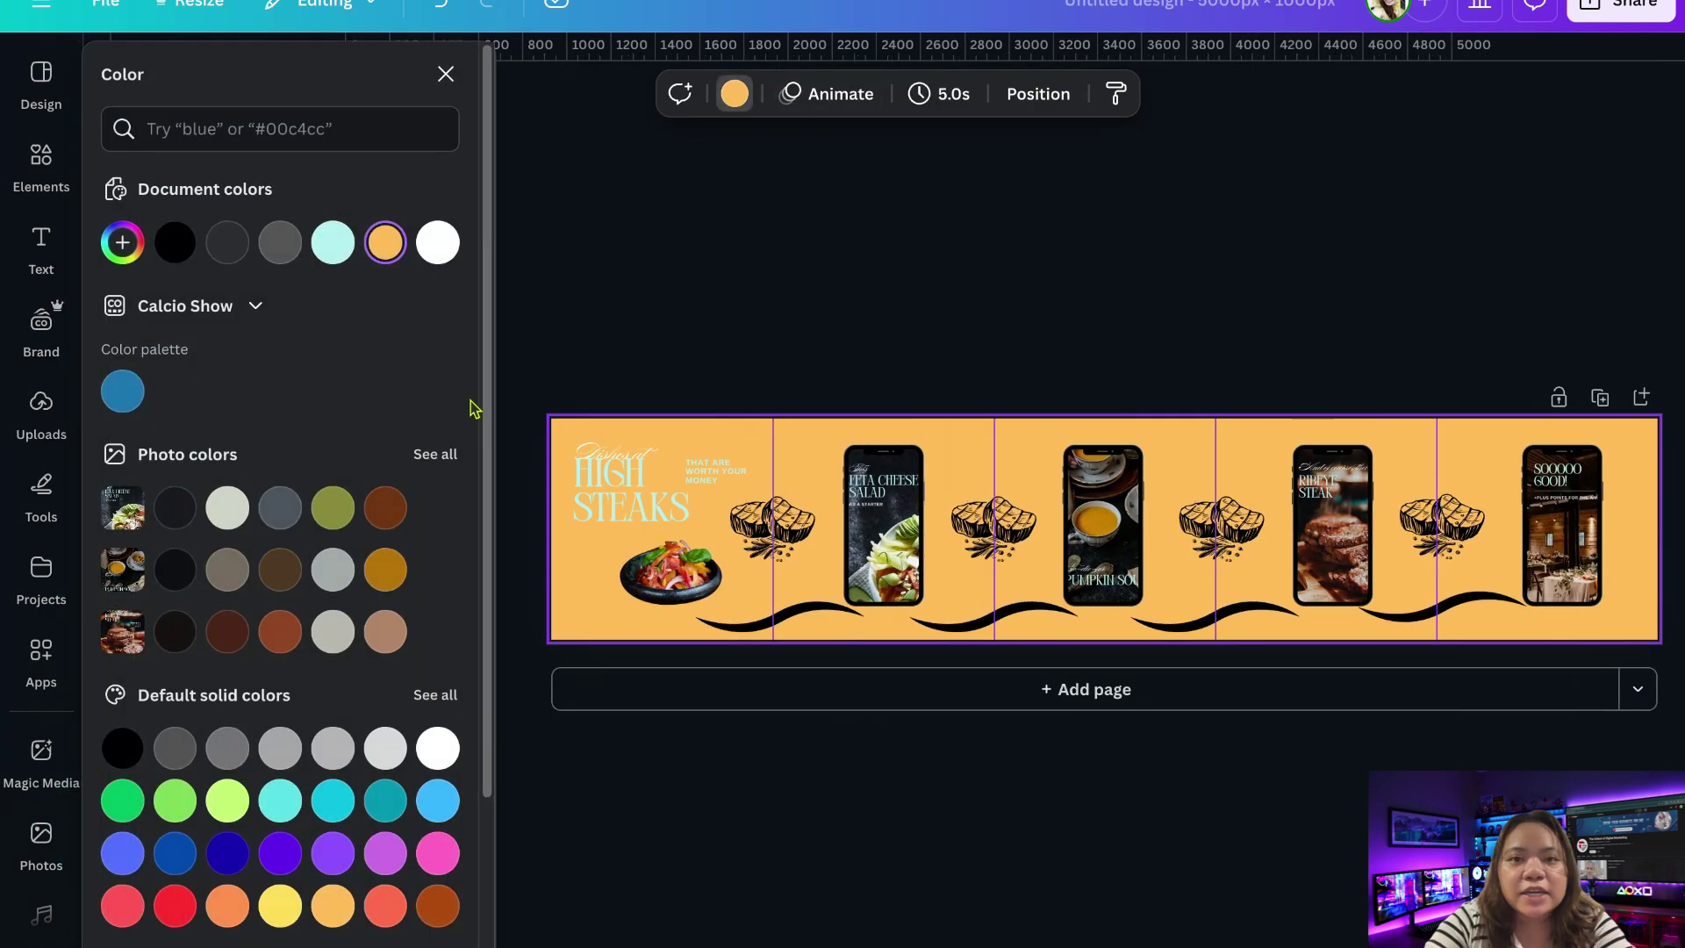
scroll(289, 658, "down", 3)
left_click(279, 703)
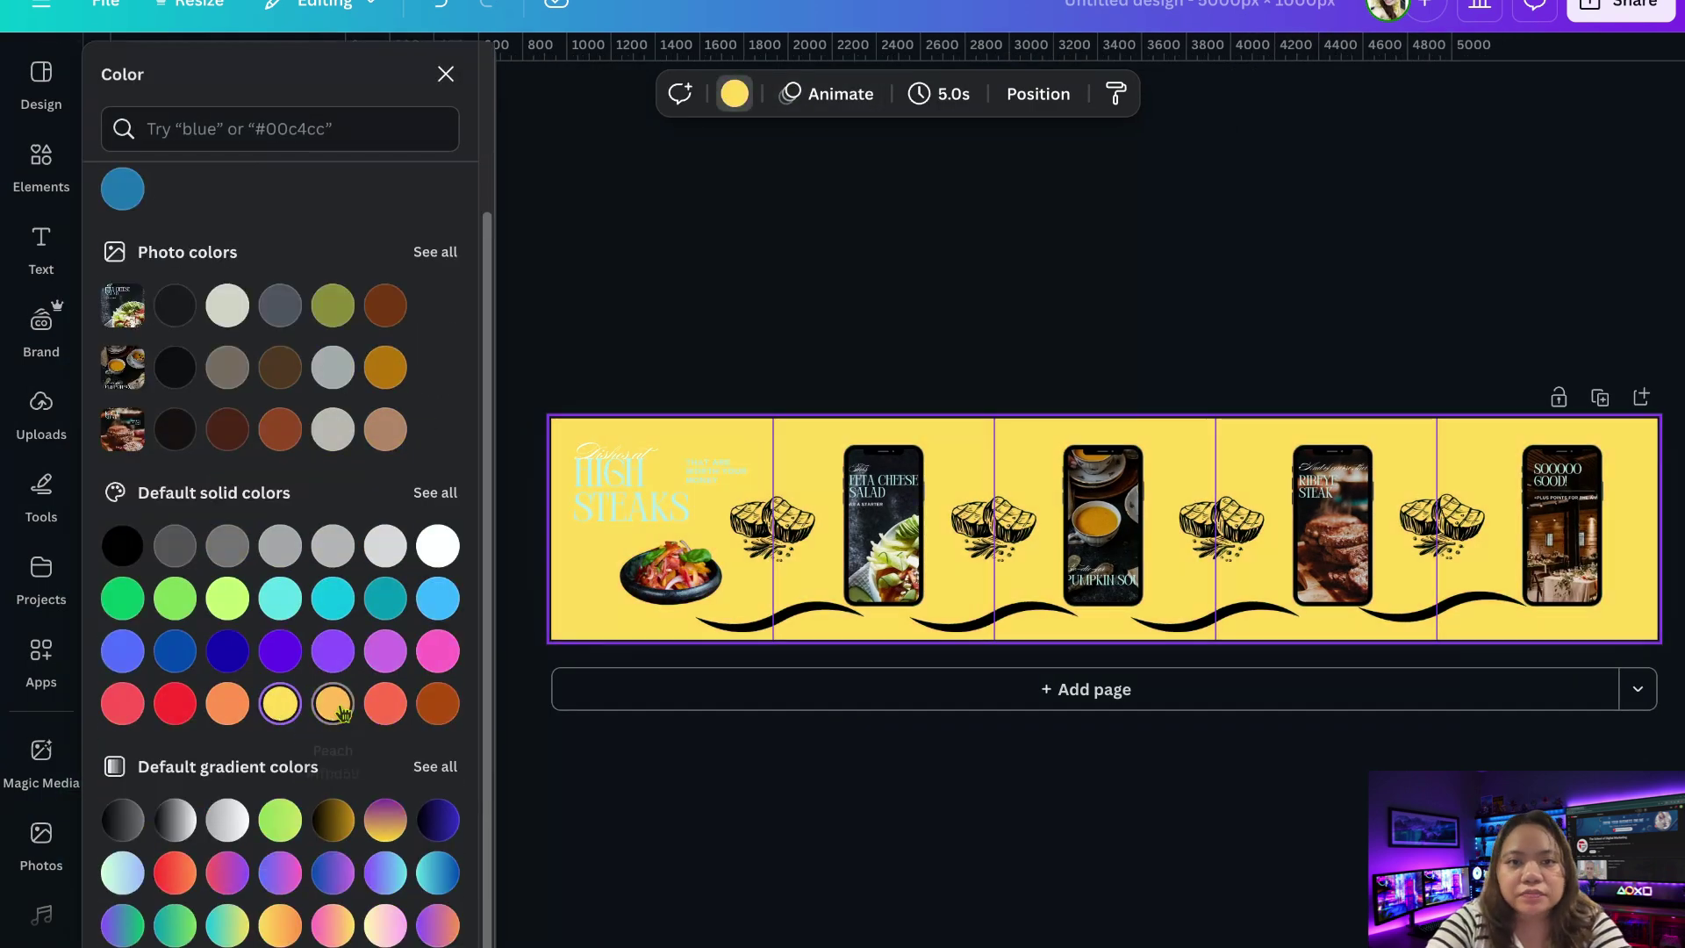
left_click(282, 822)
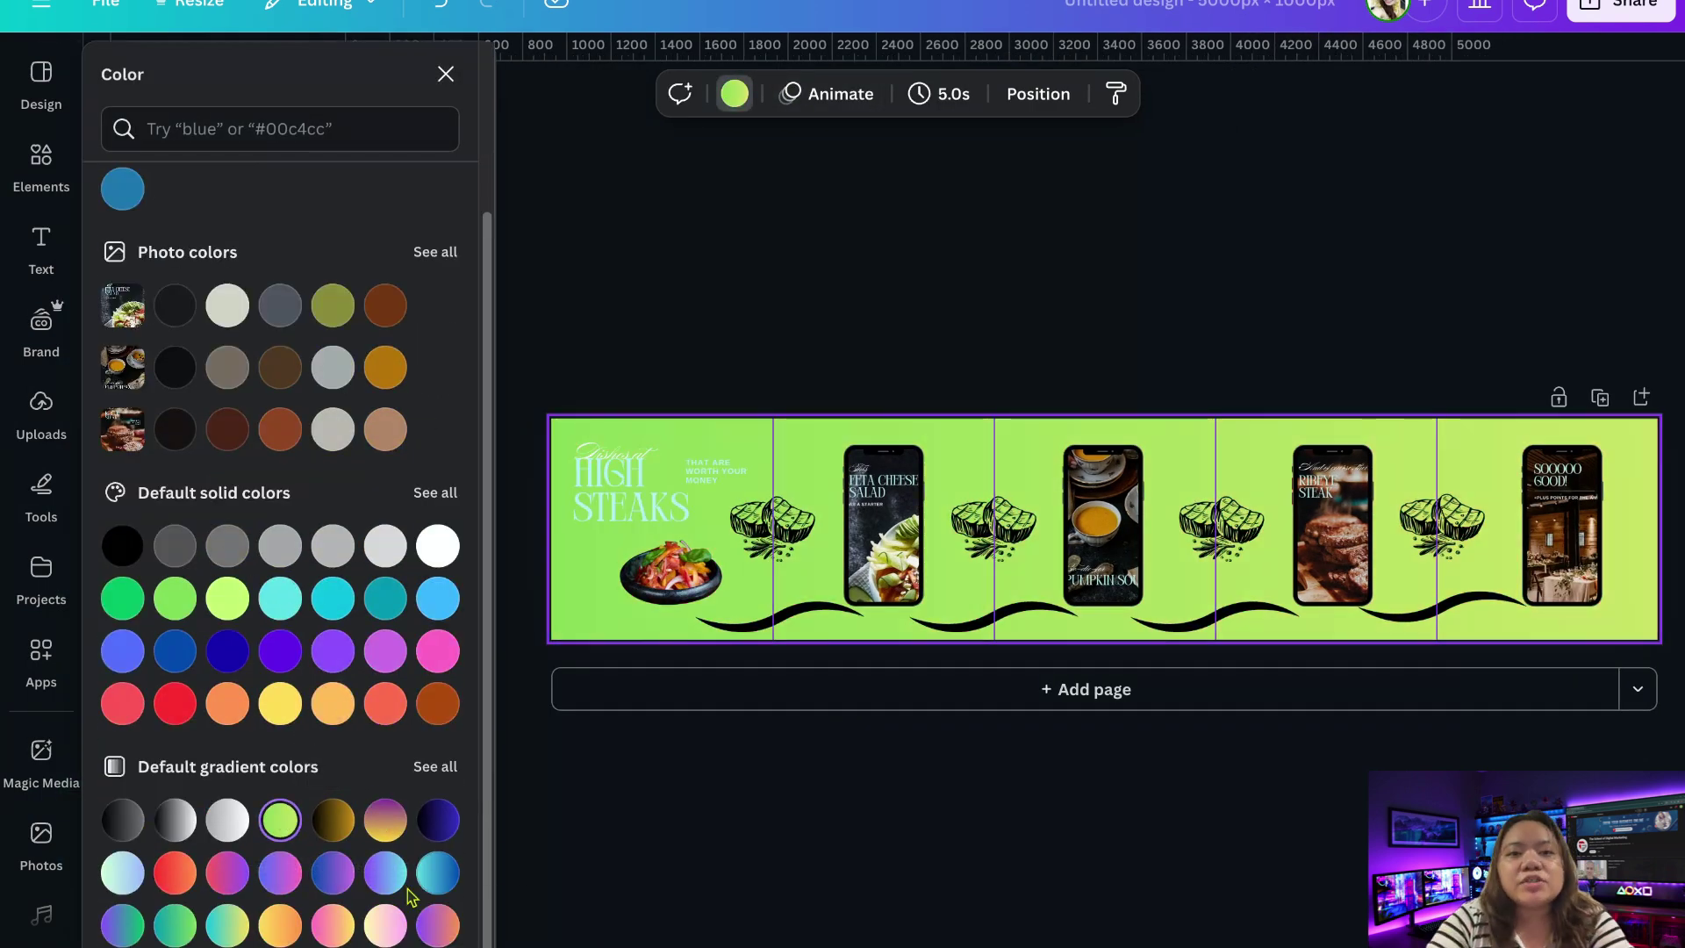
left_click(279, 925)
left_click(329, 927)
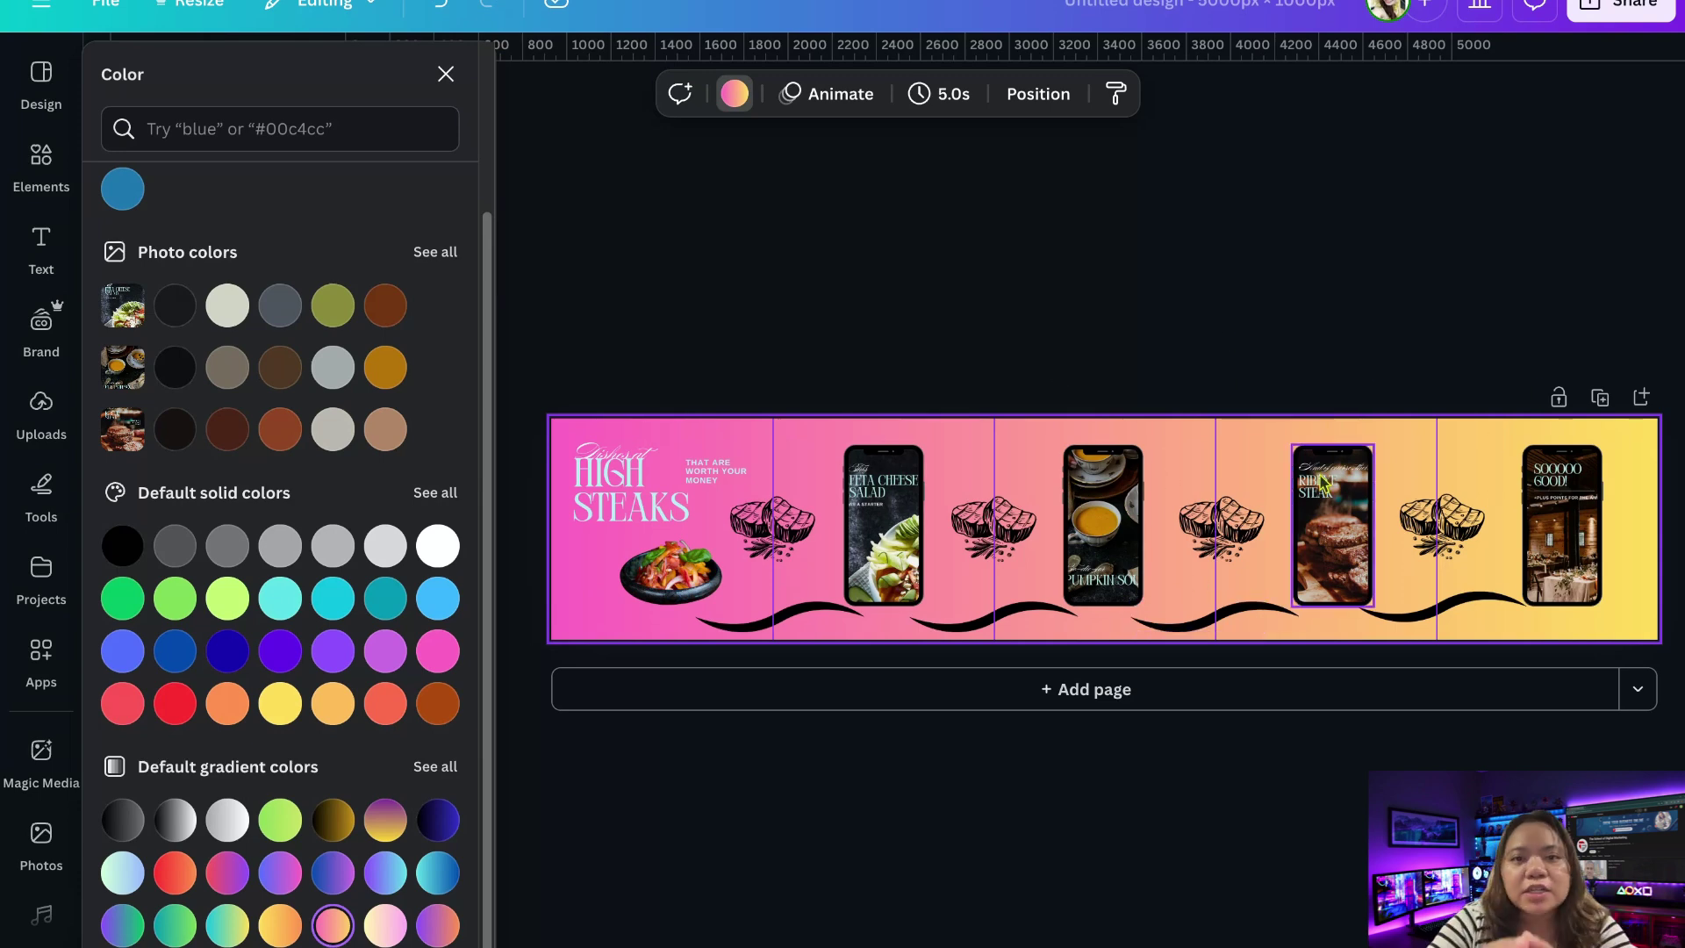
left_click(279, 703)
left_click(281, 819)
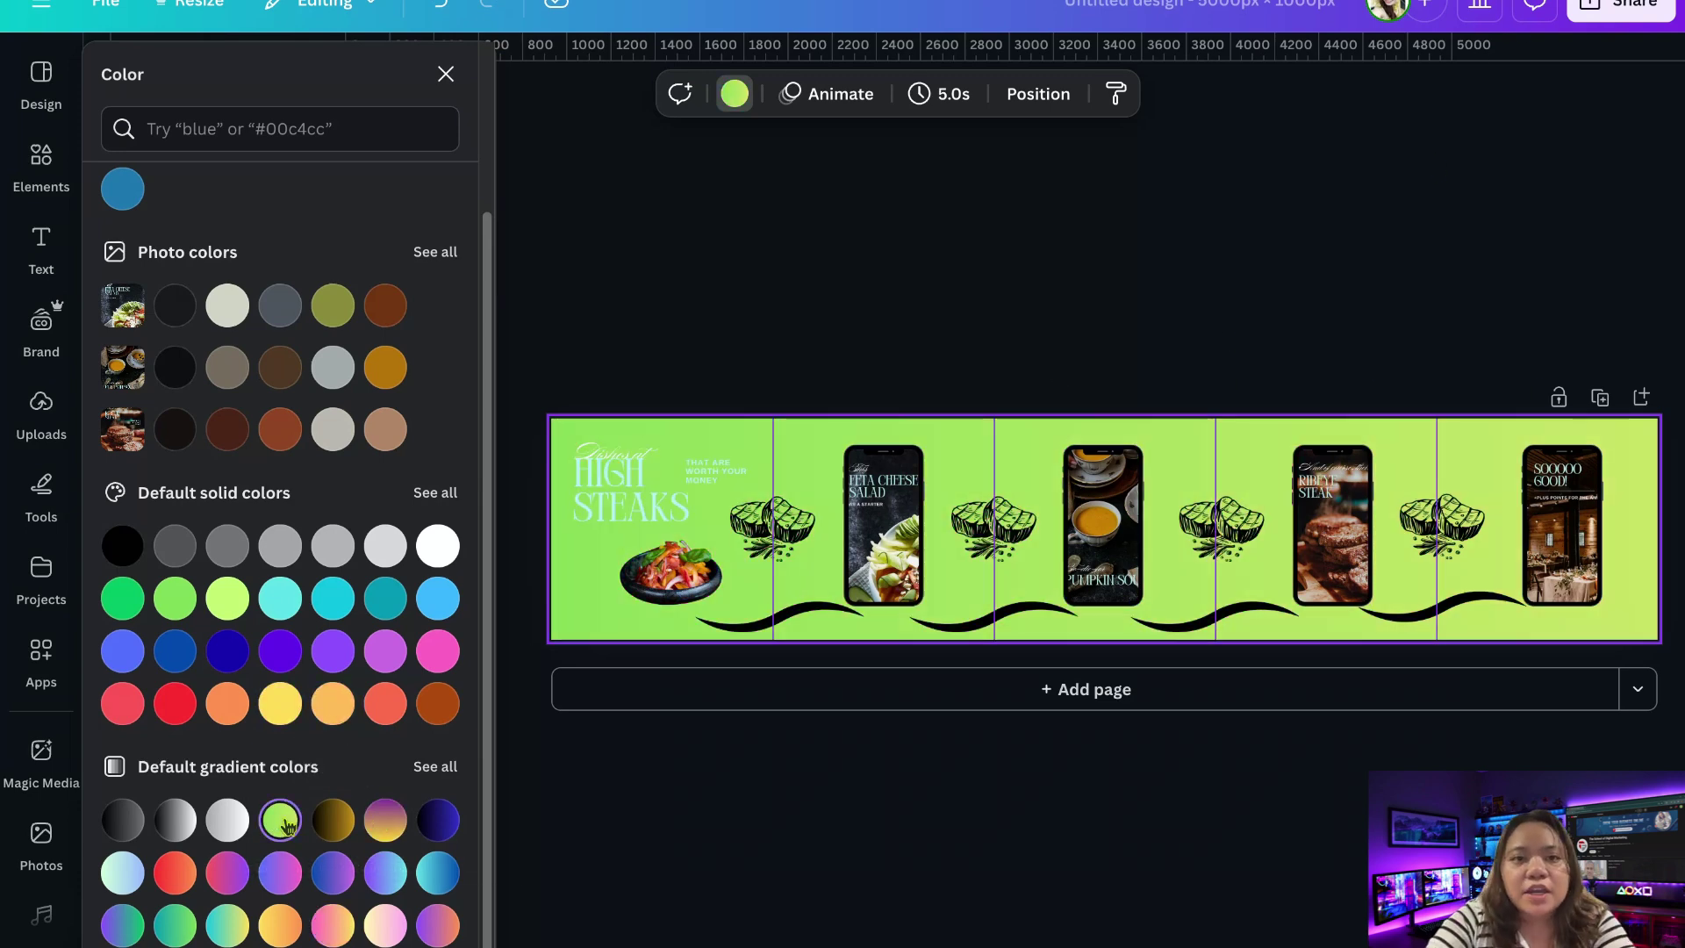
left_click(279, 925)
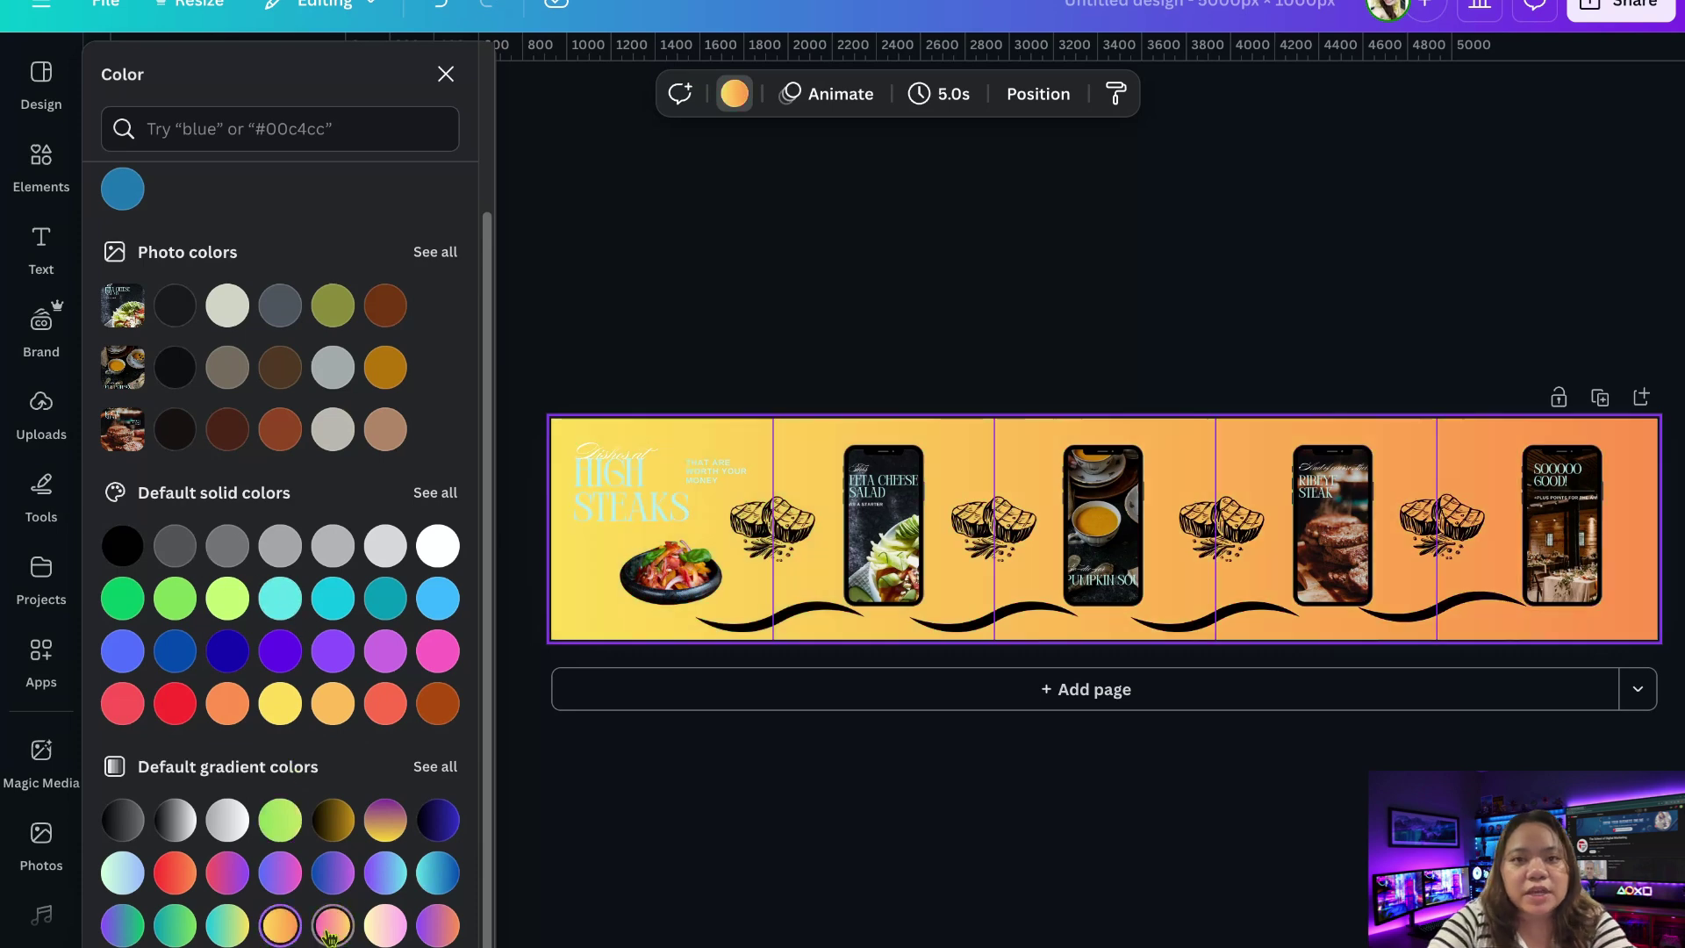
left_click(333, 925)
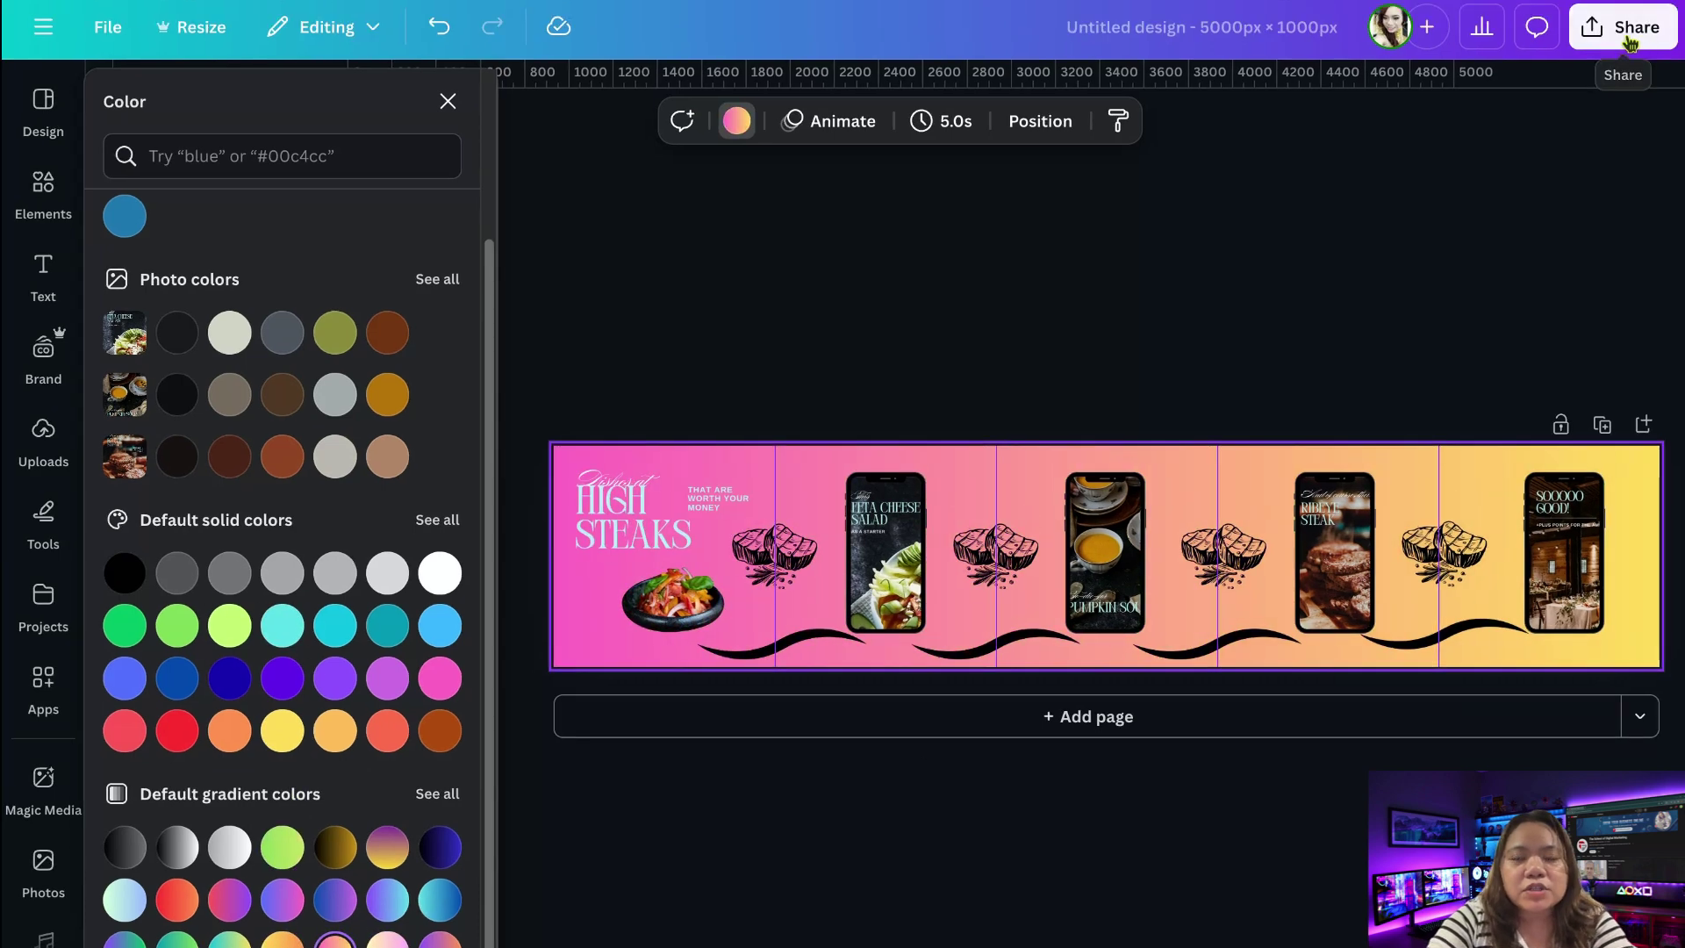
Download the carousel as PNG without saving download settings, then go to pinetools.com.
left_click(1630, 43)
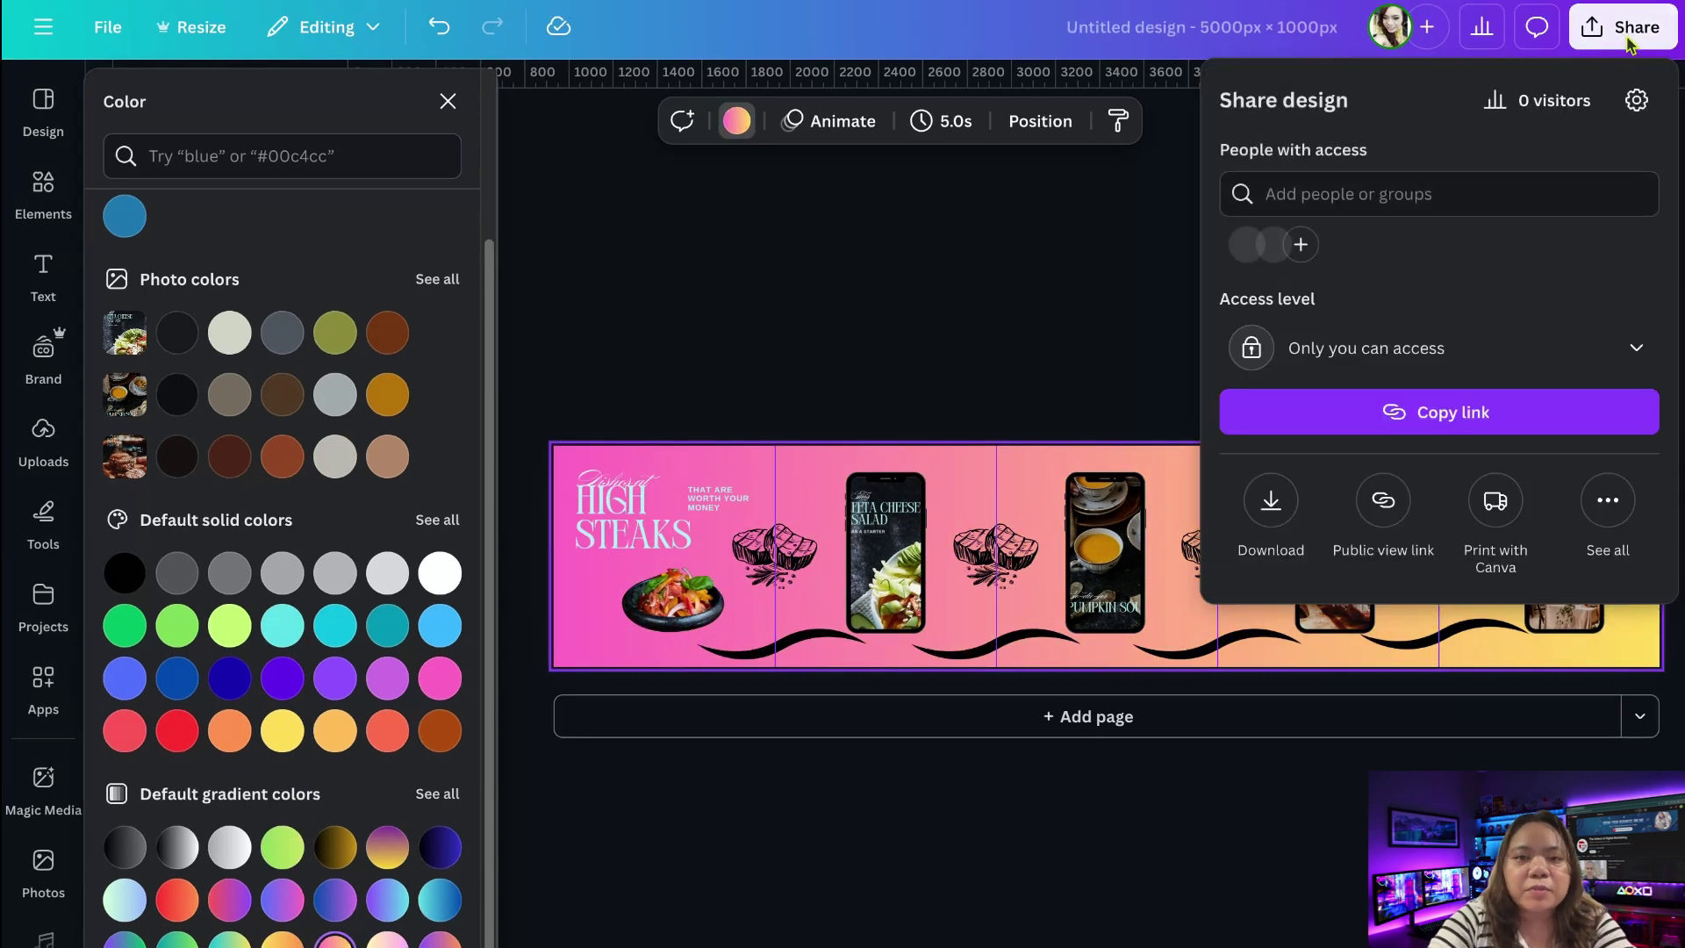
left_click(1269, 512)
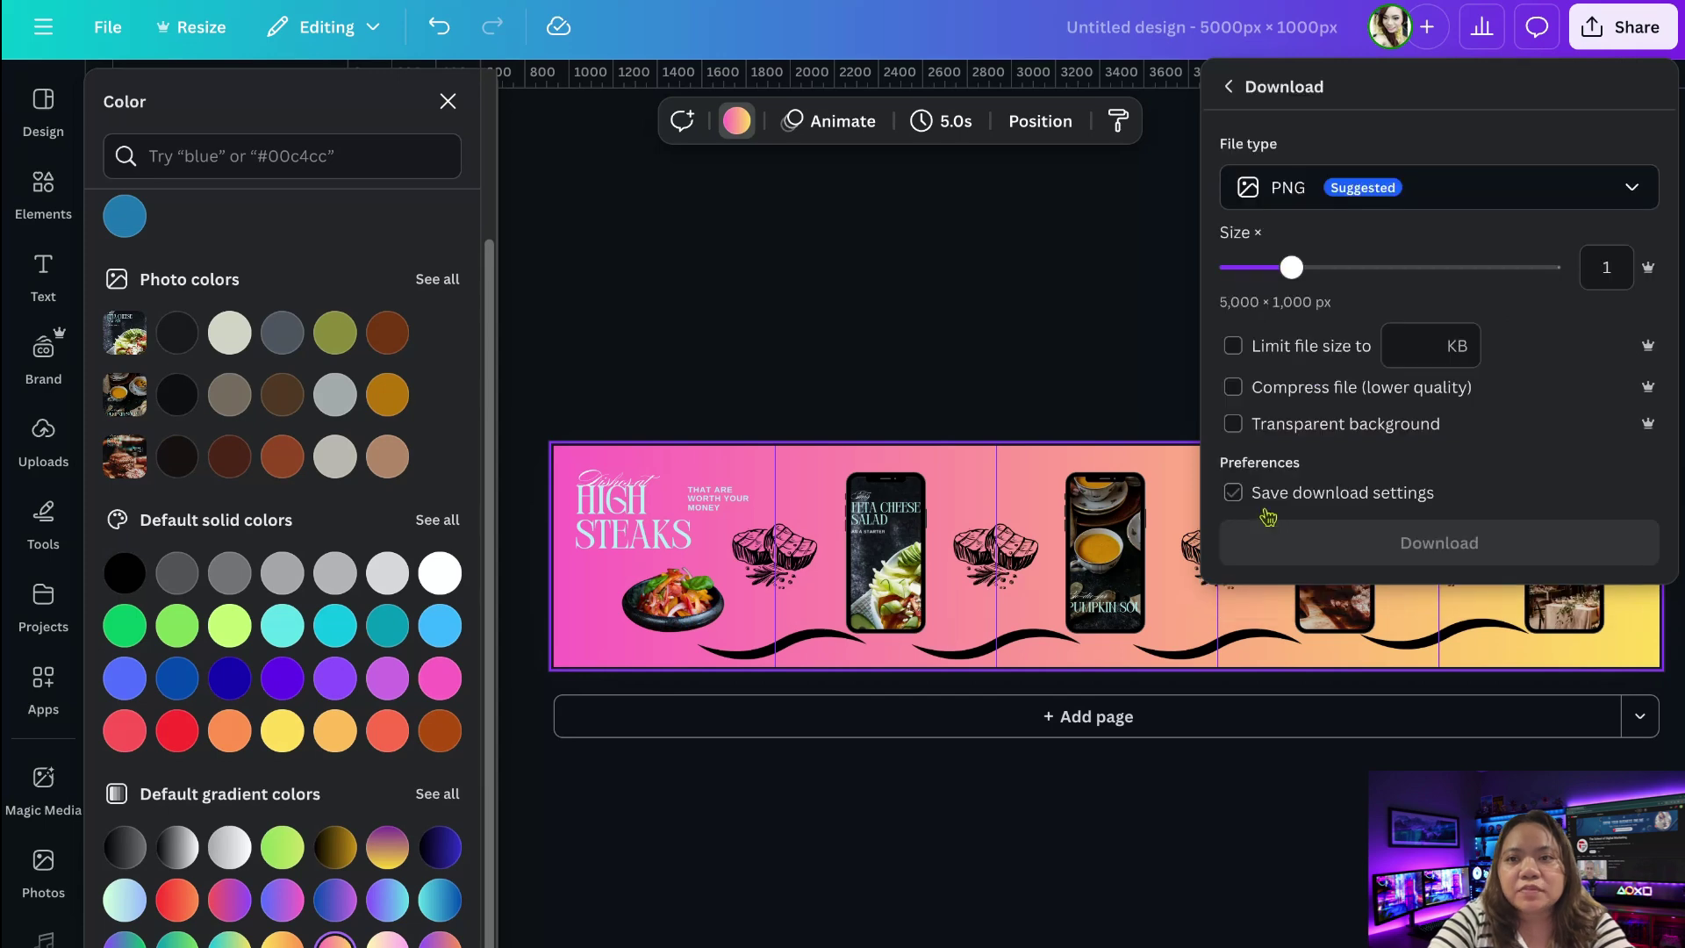
left_click(1323, 497)
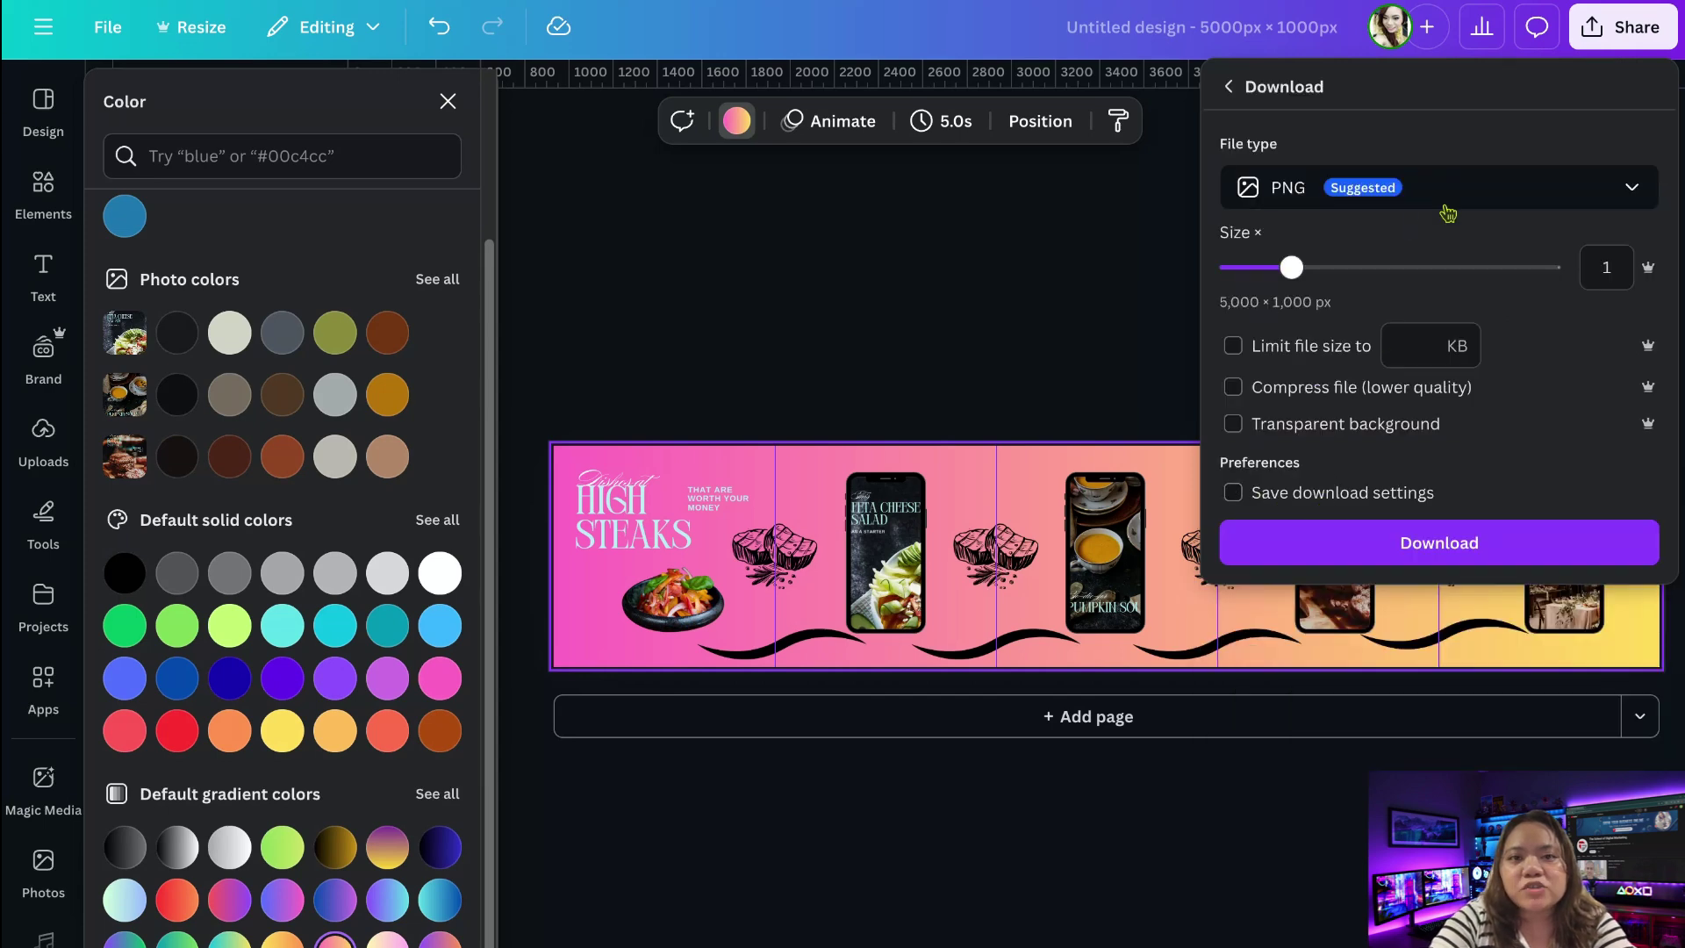
left_click(1380, 198)
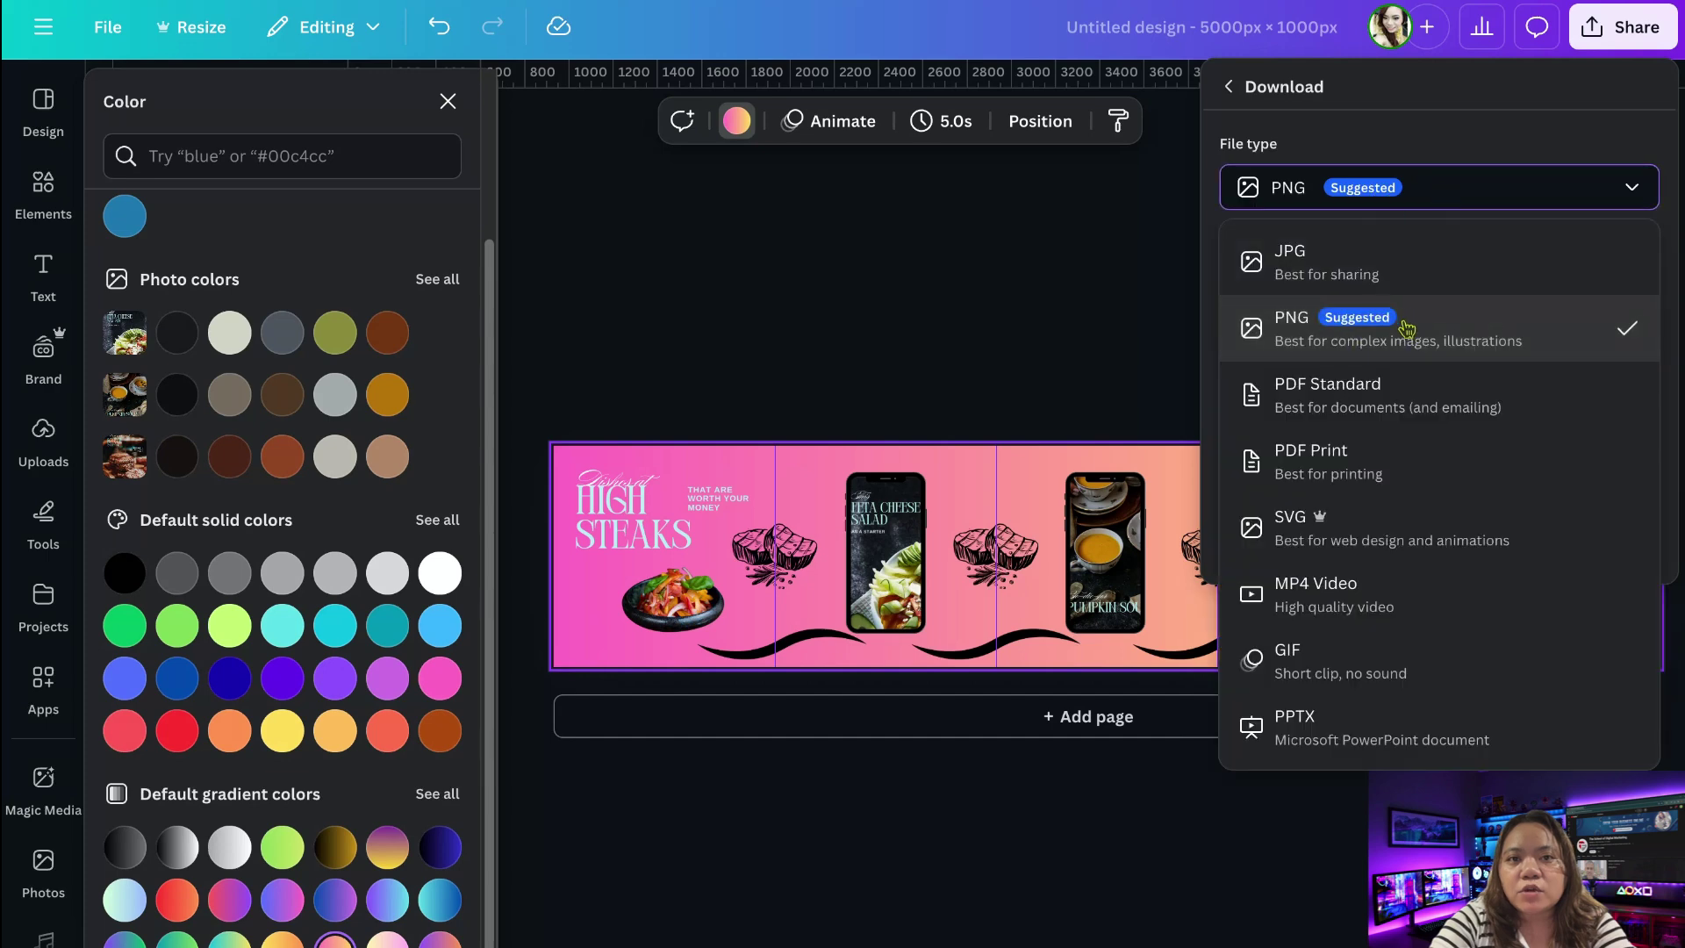
left_click(1471, 328)
left_click(1428, 553)
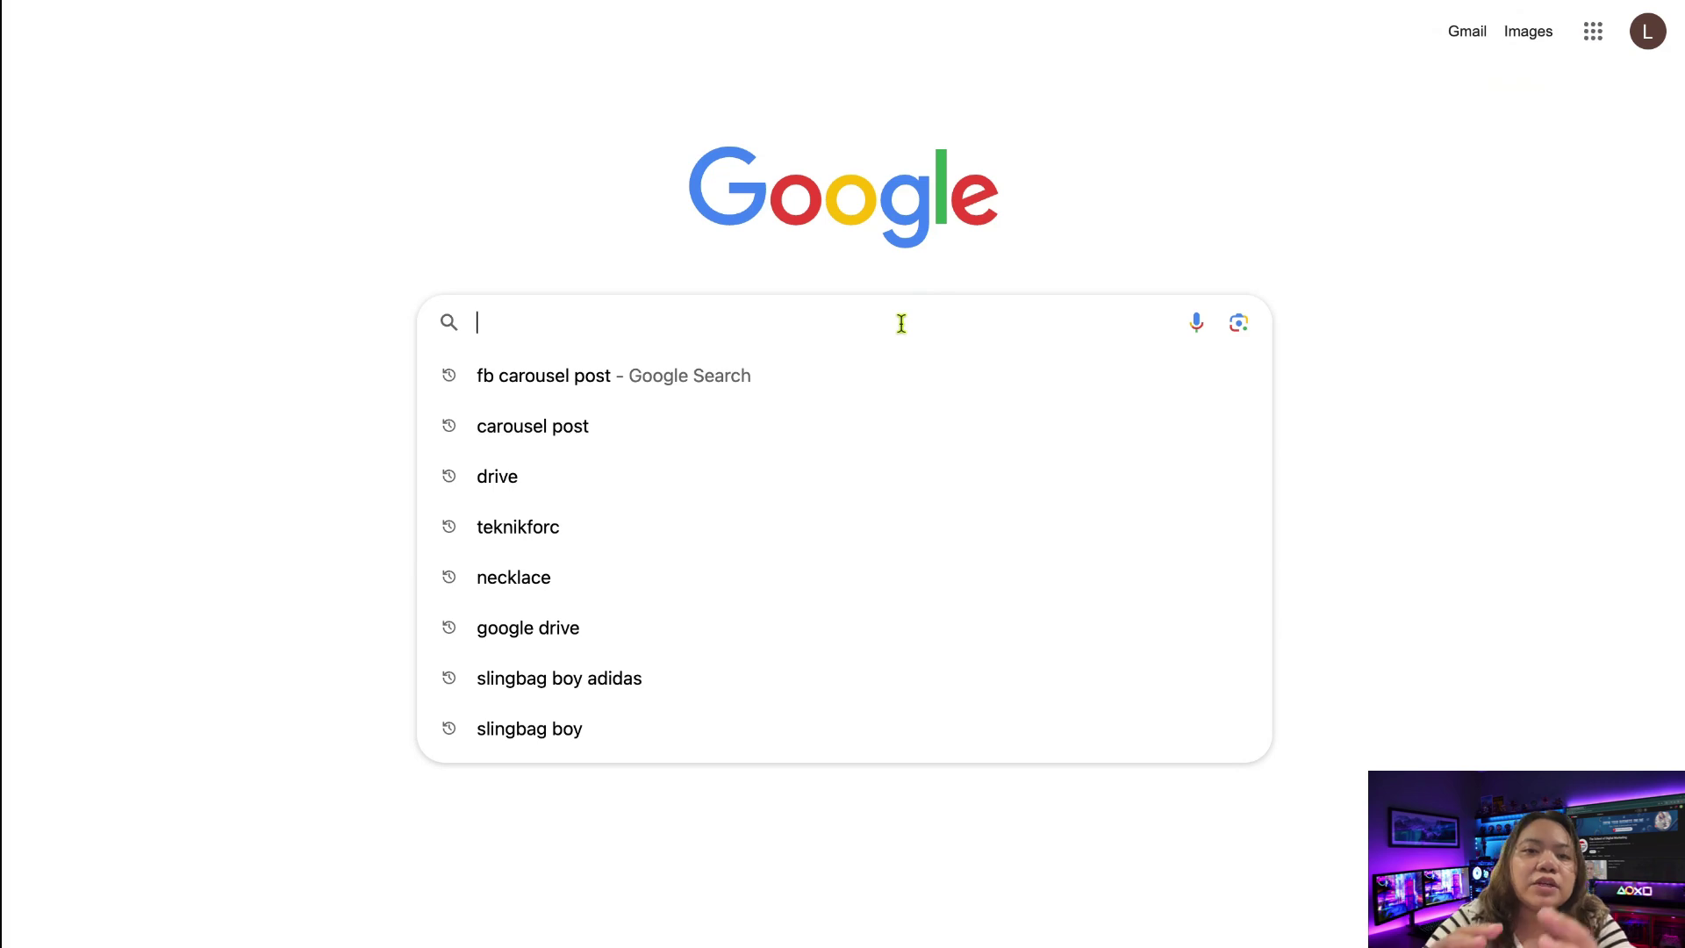
type("p")
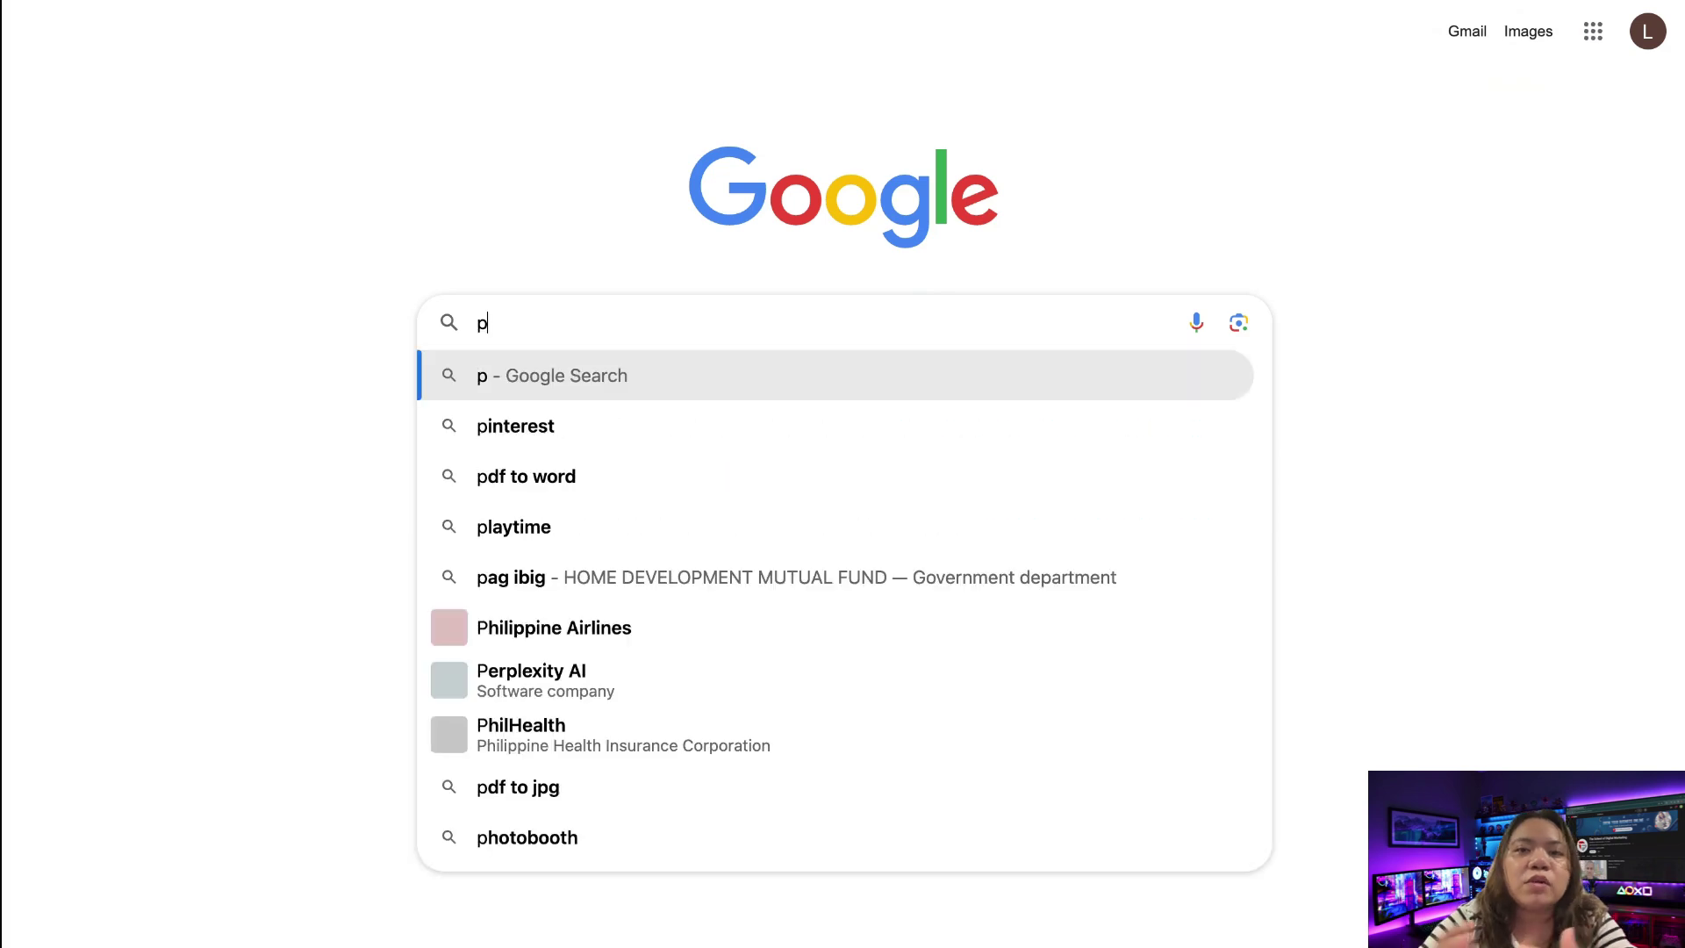
type("inetools")
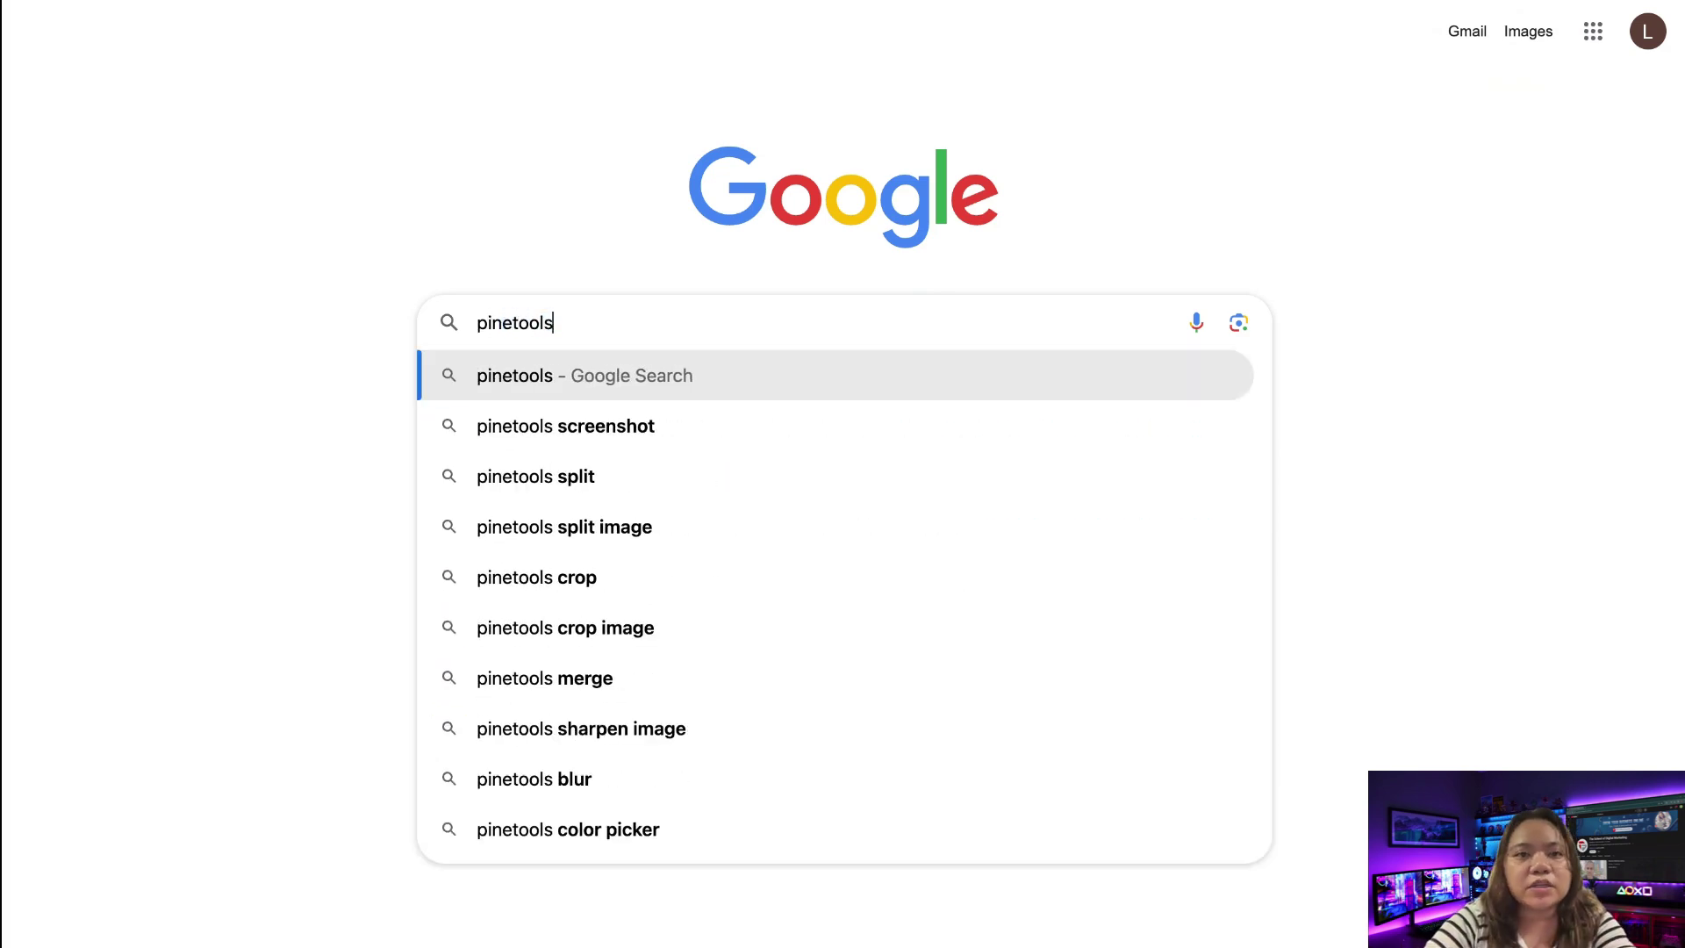
type(".com")
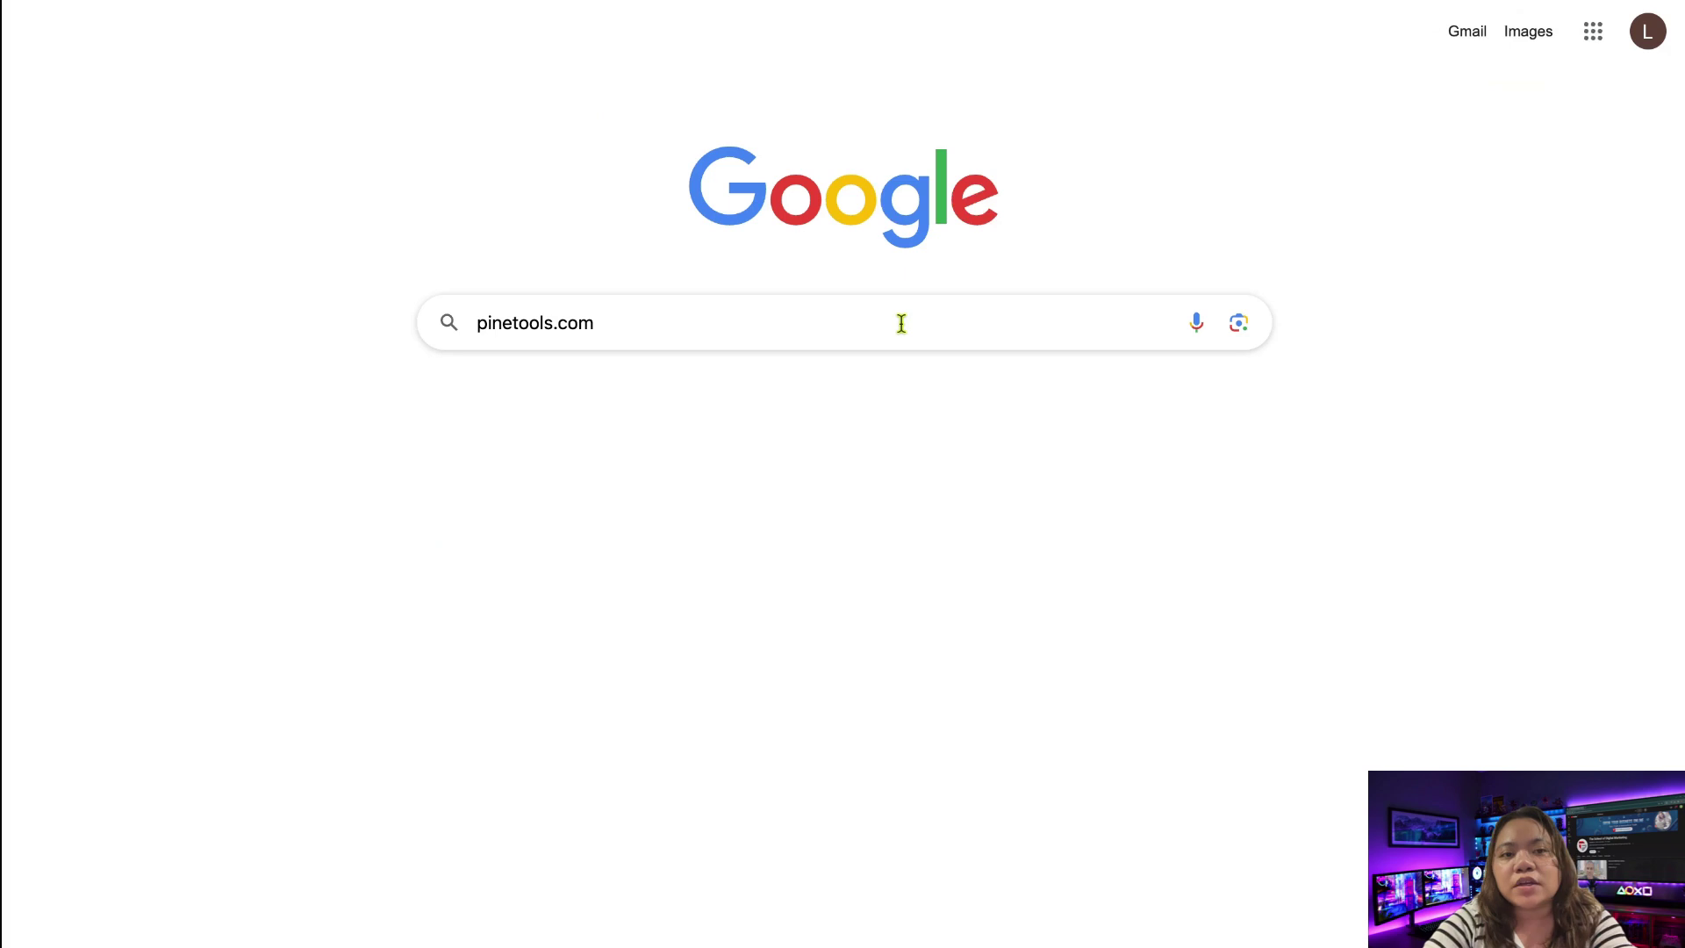
key("Return")
scroll(962, 676, "down", 2)
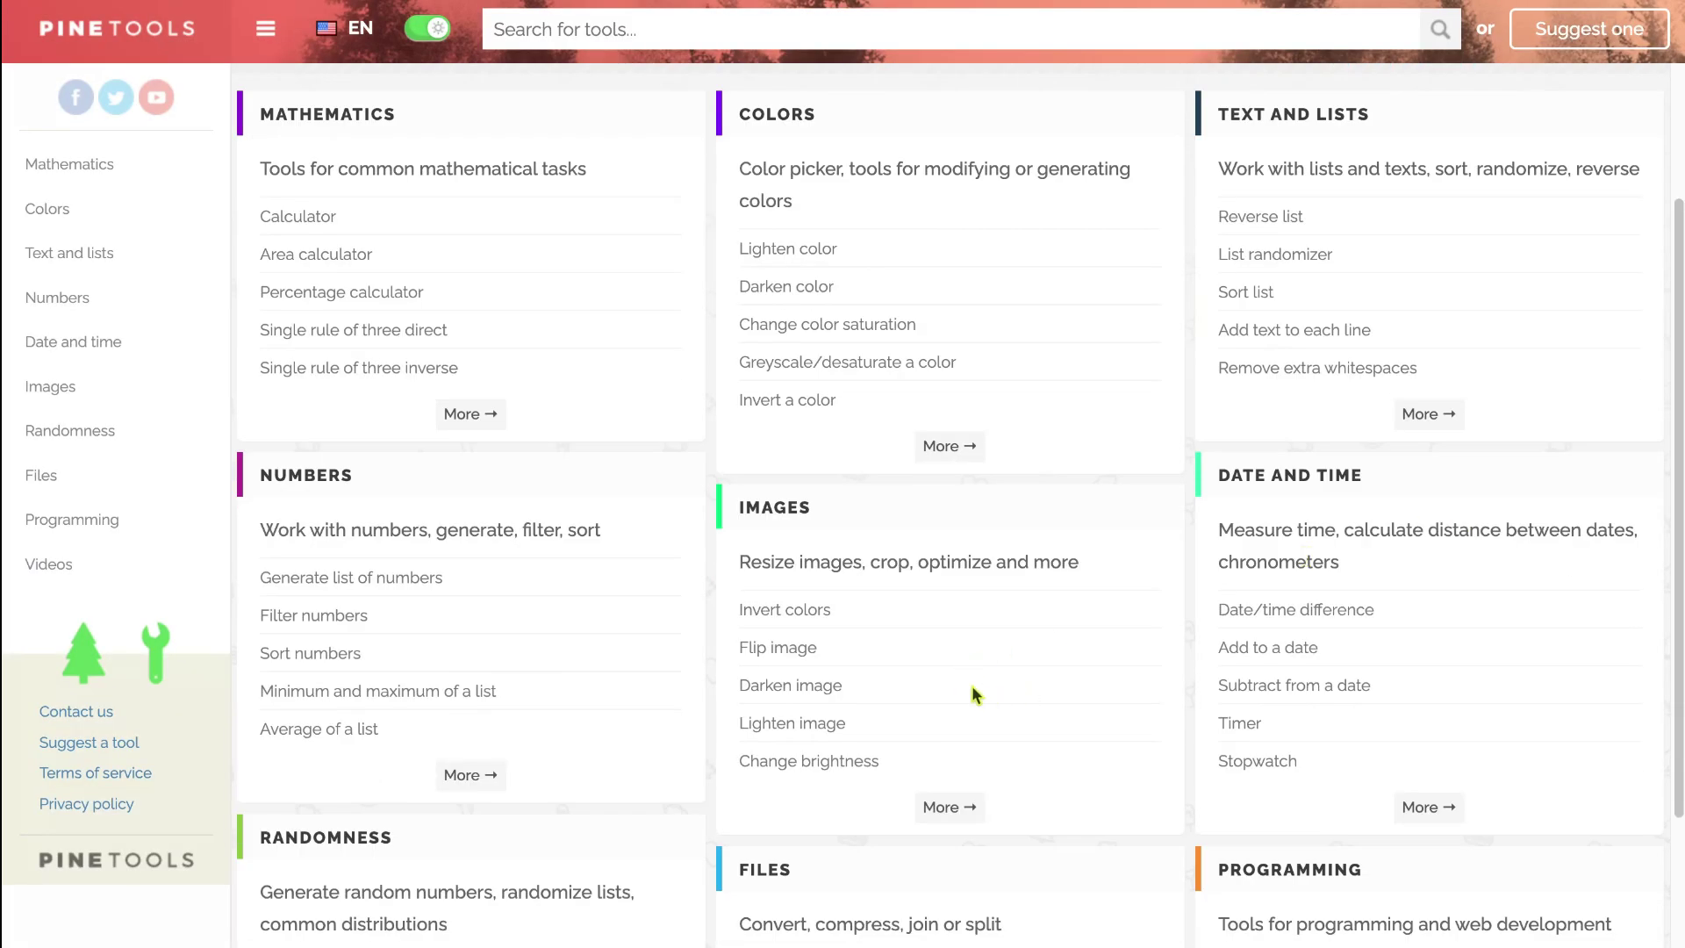
Open PineTools' Split Image tool from the full list of image tools.
left_click(949, 806)
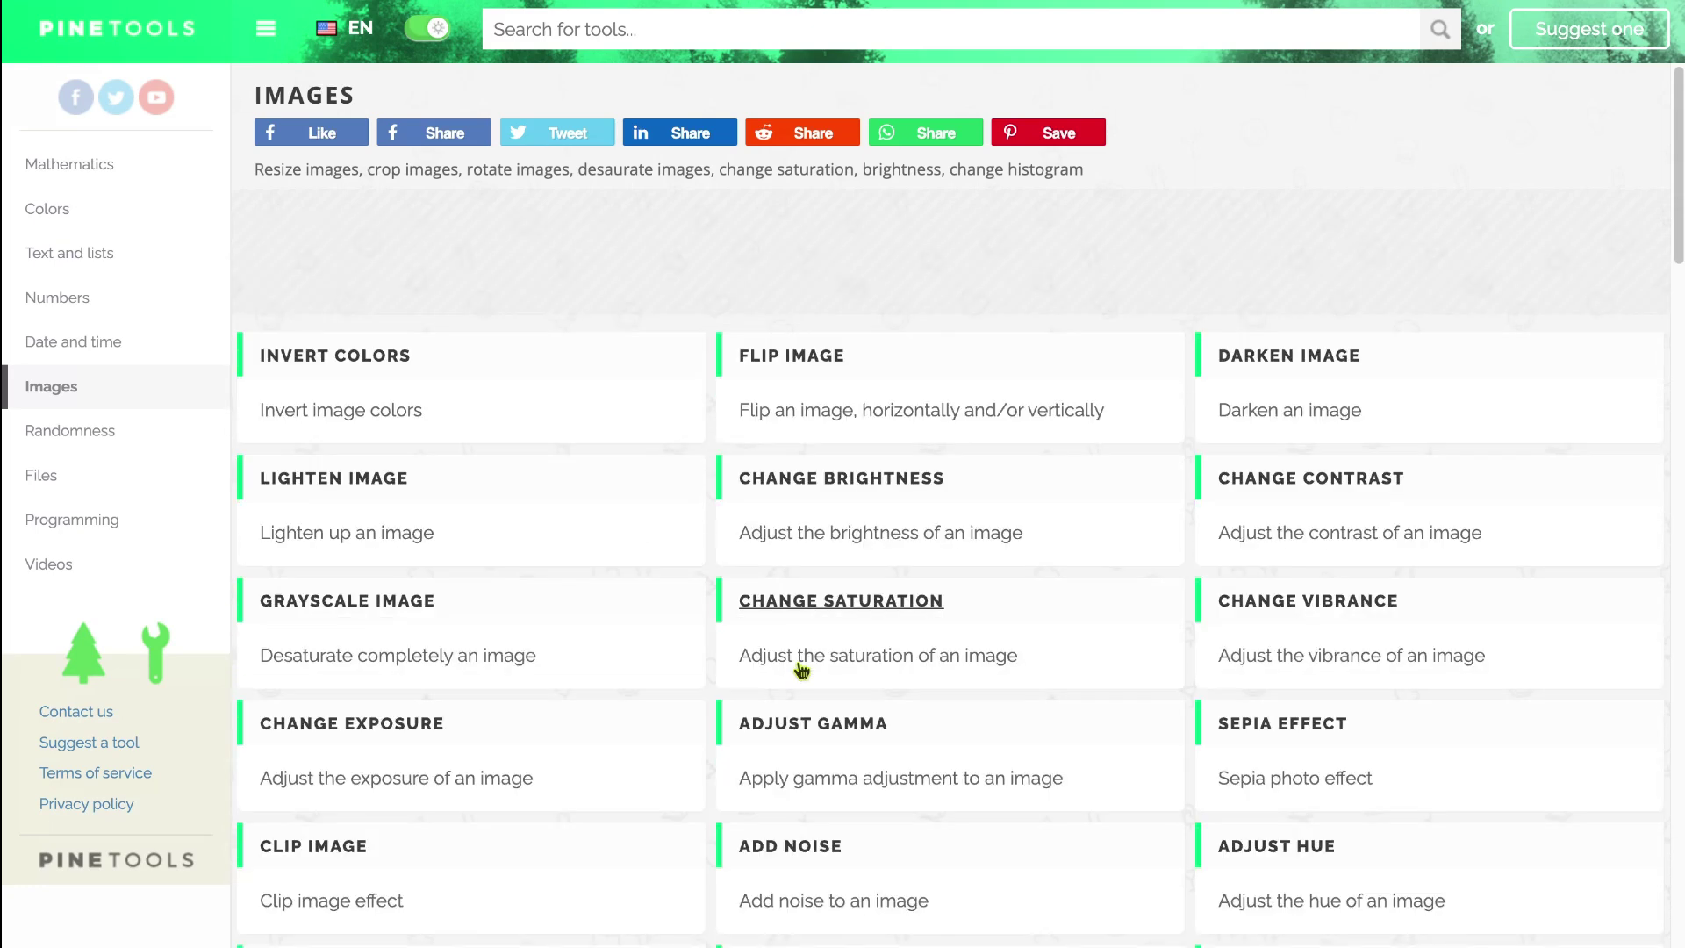
scroll(800, 669, "down", 1)
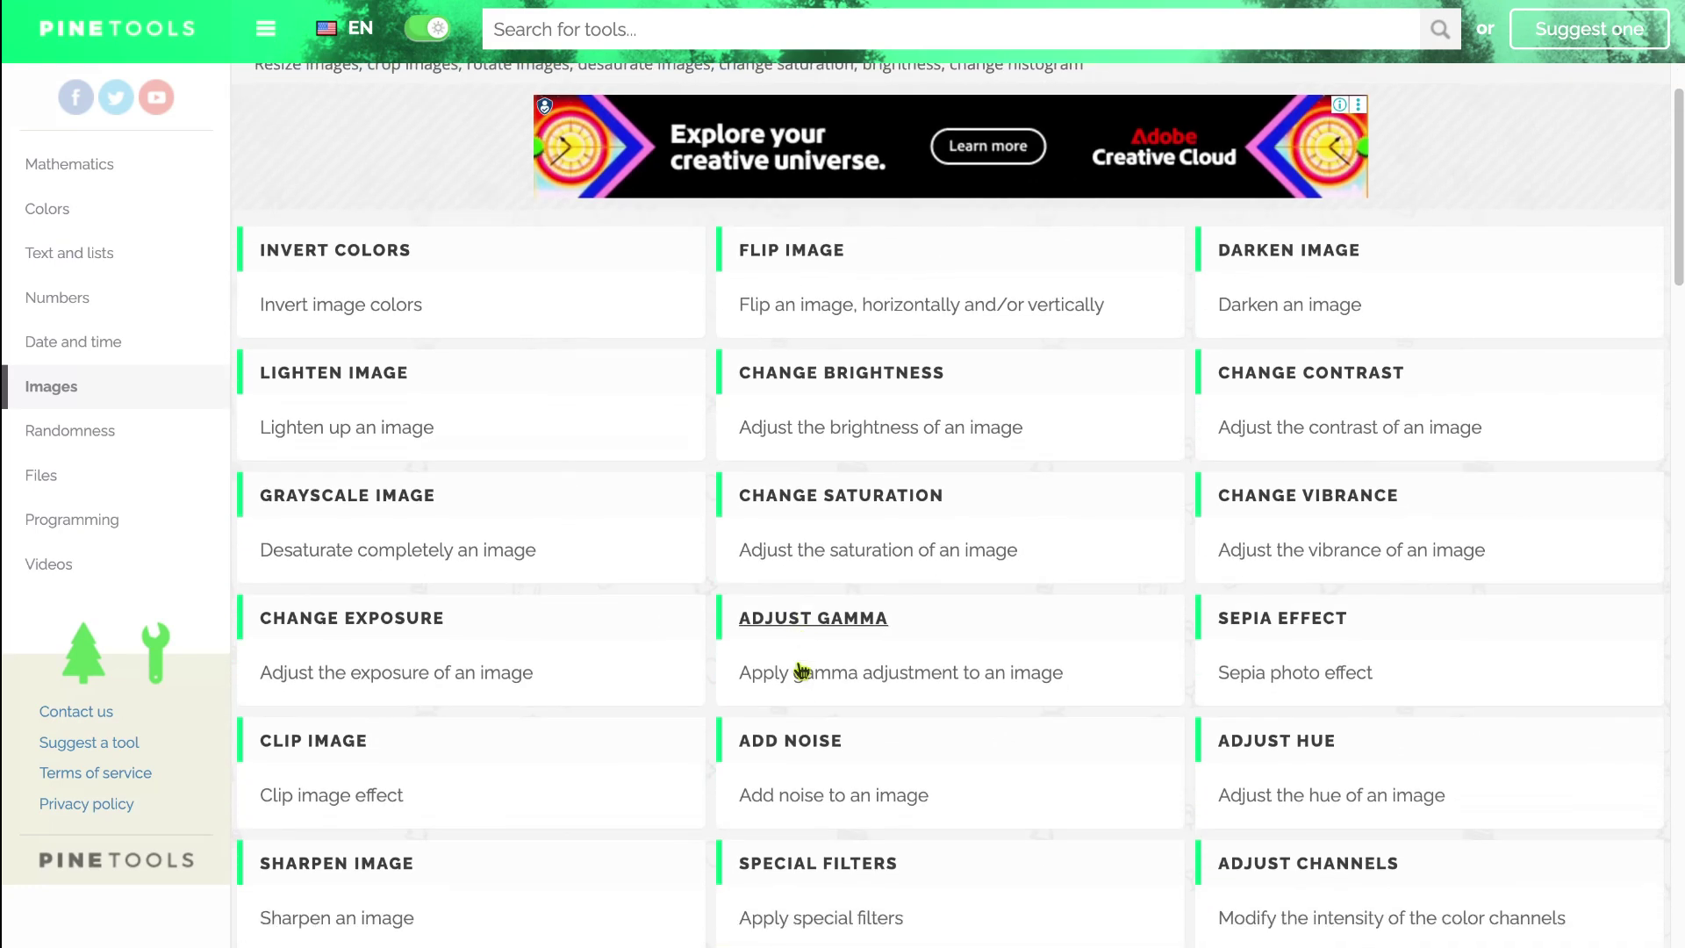
scroll(800, 672, "down", 10)
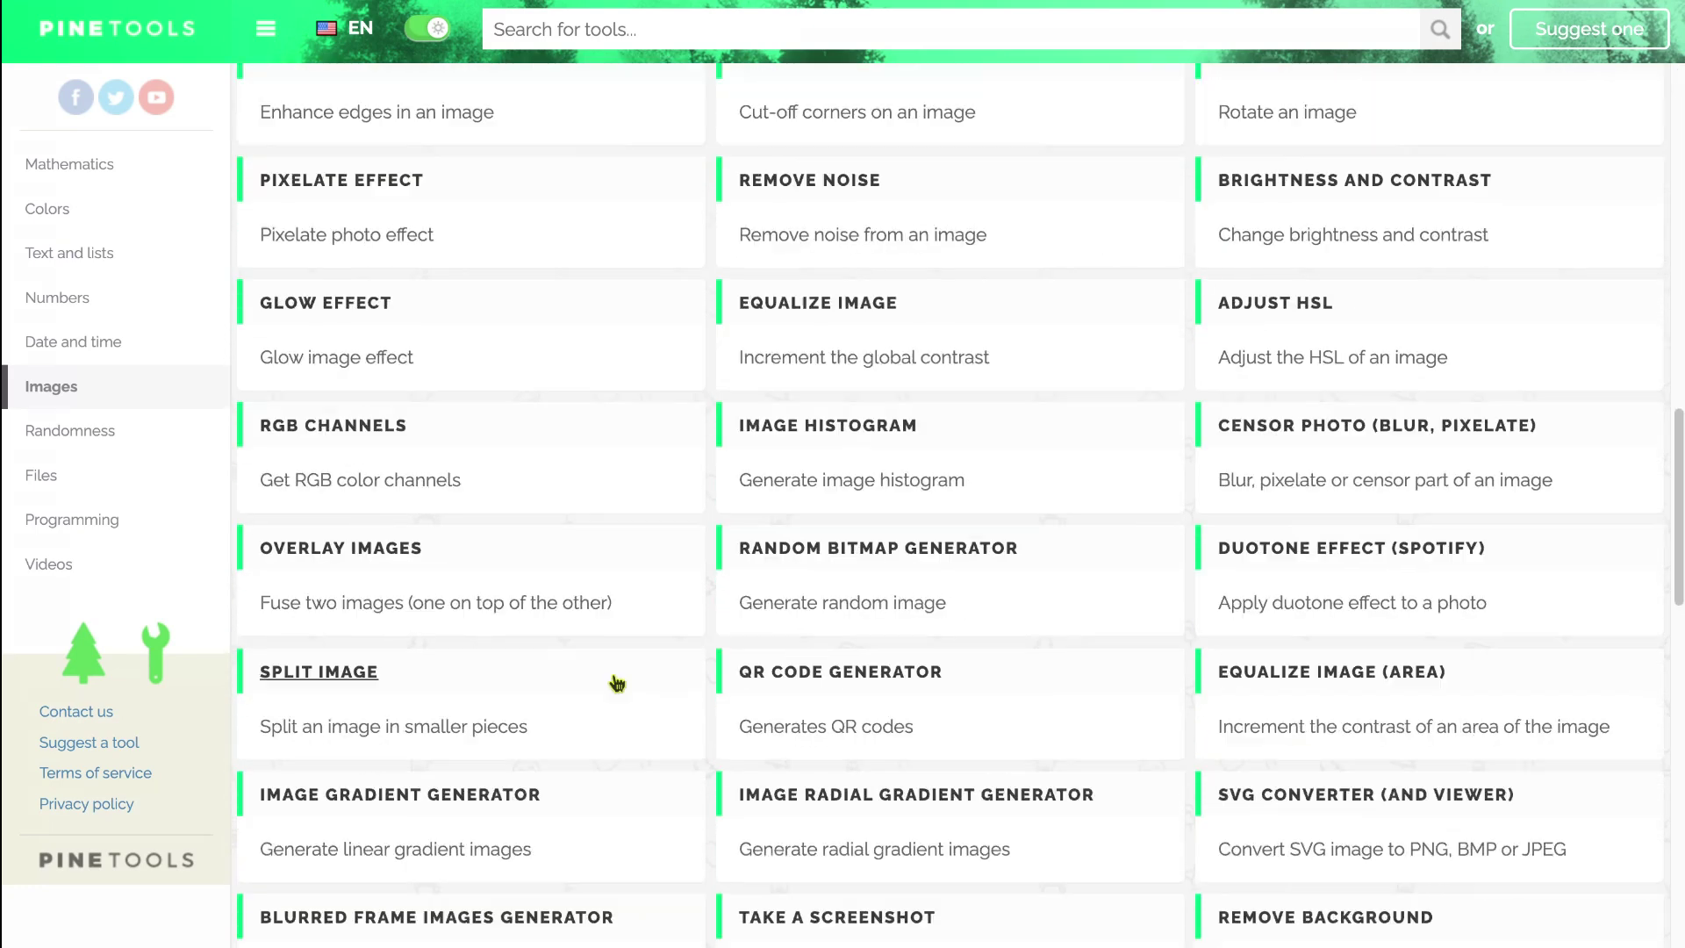
left_click(516, 723)
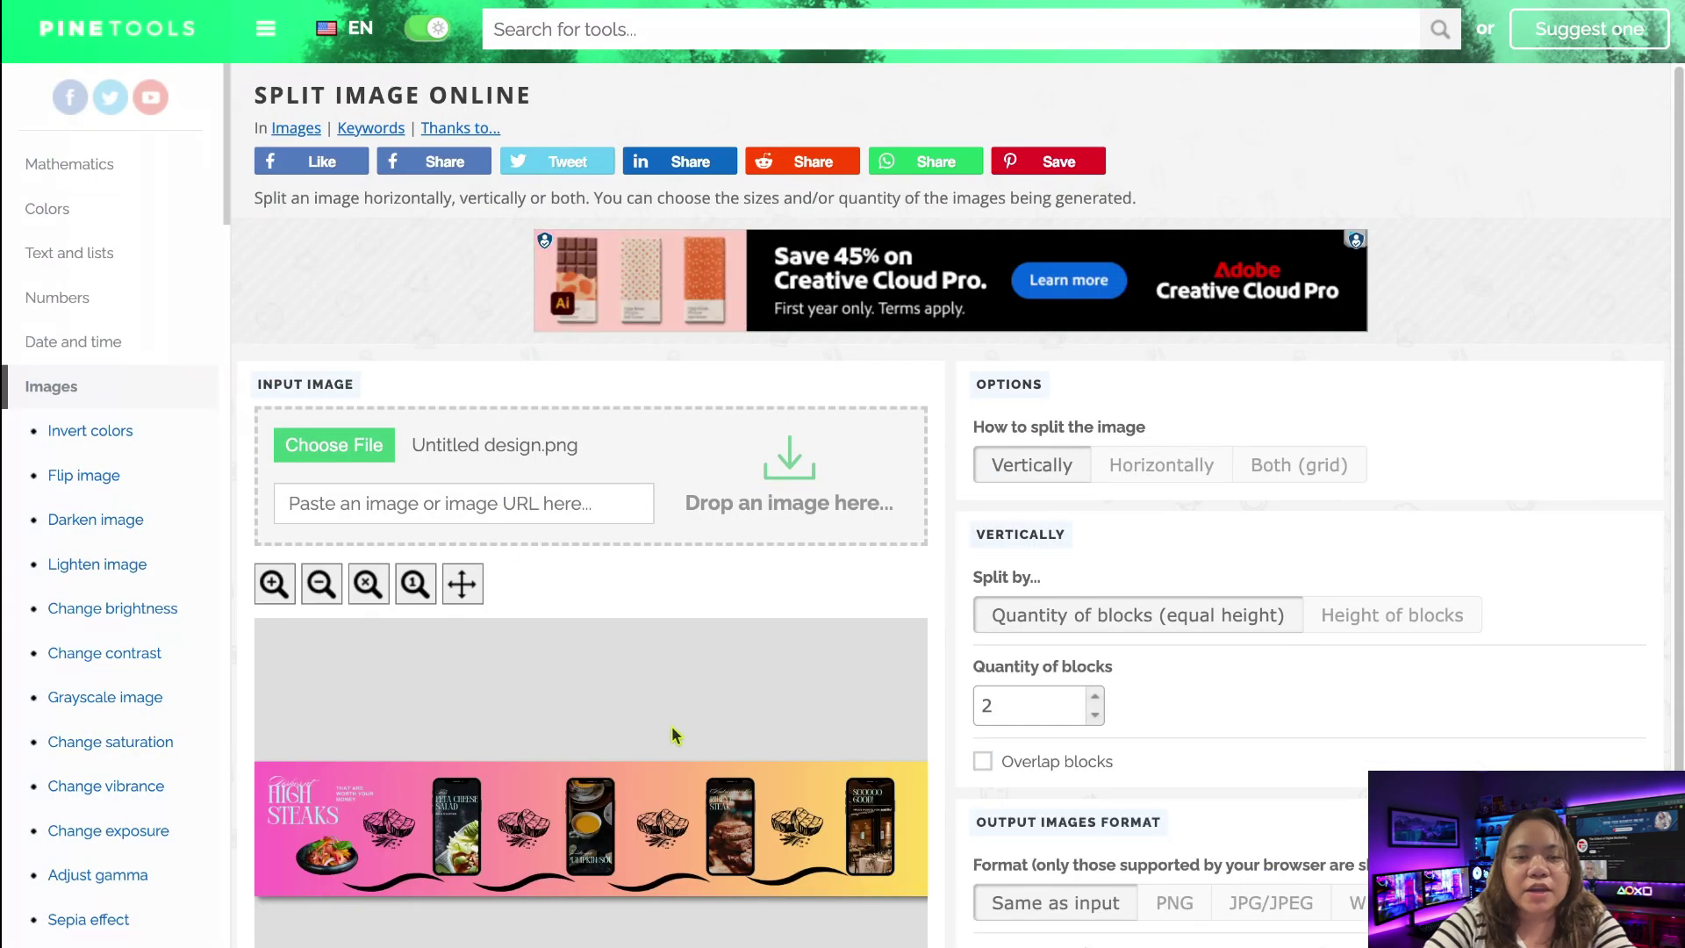
scroll(789, 720, "down", 1)
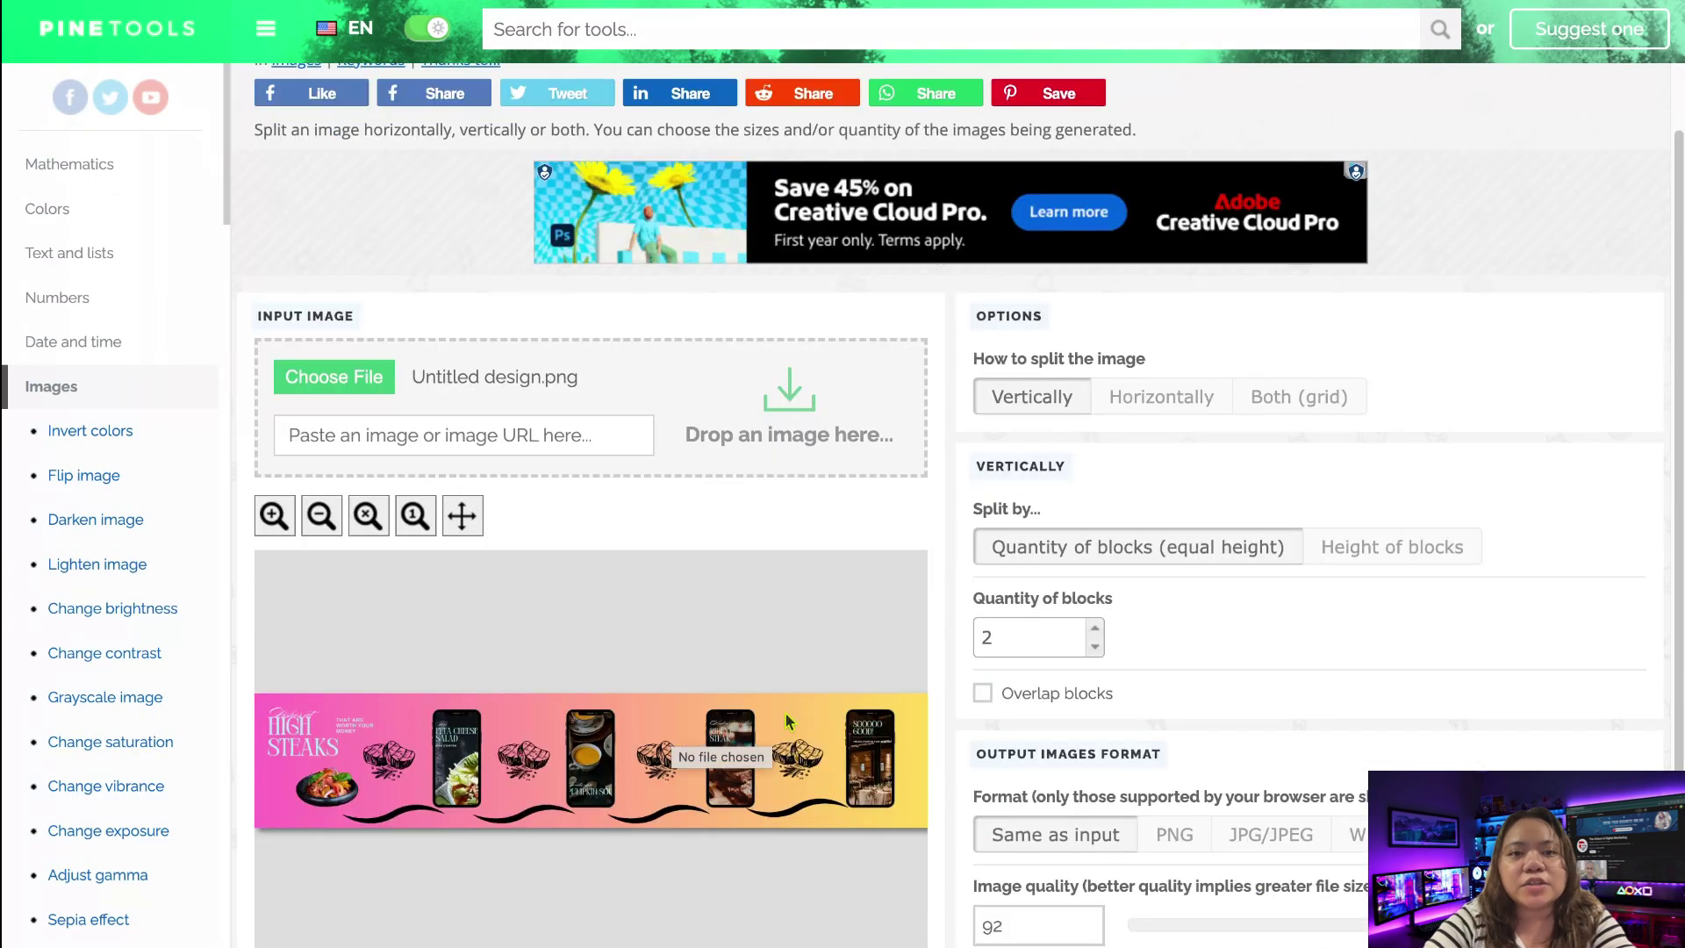
Split the carousel horizontally into 5 blocks with PNG output.
left_click(1170, 411)
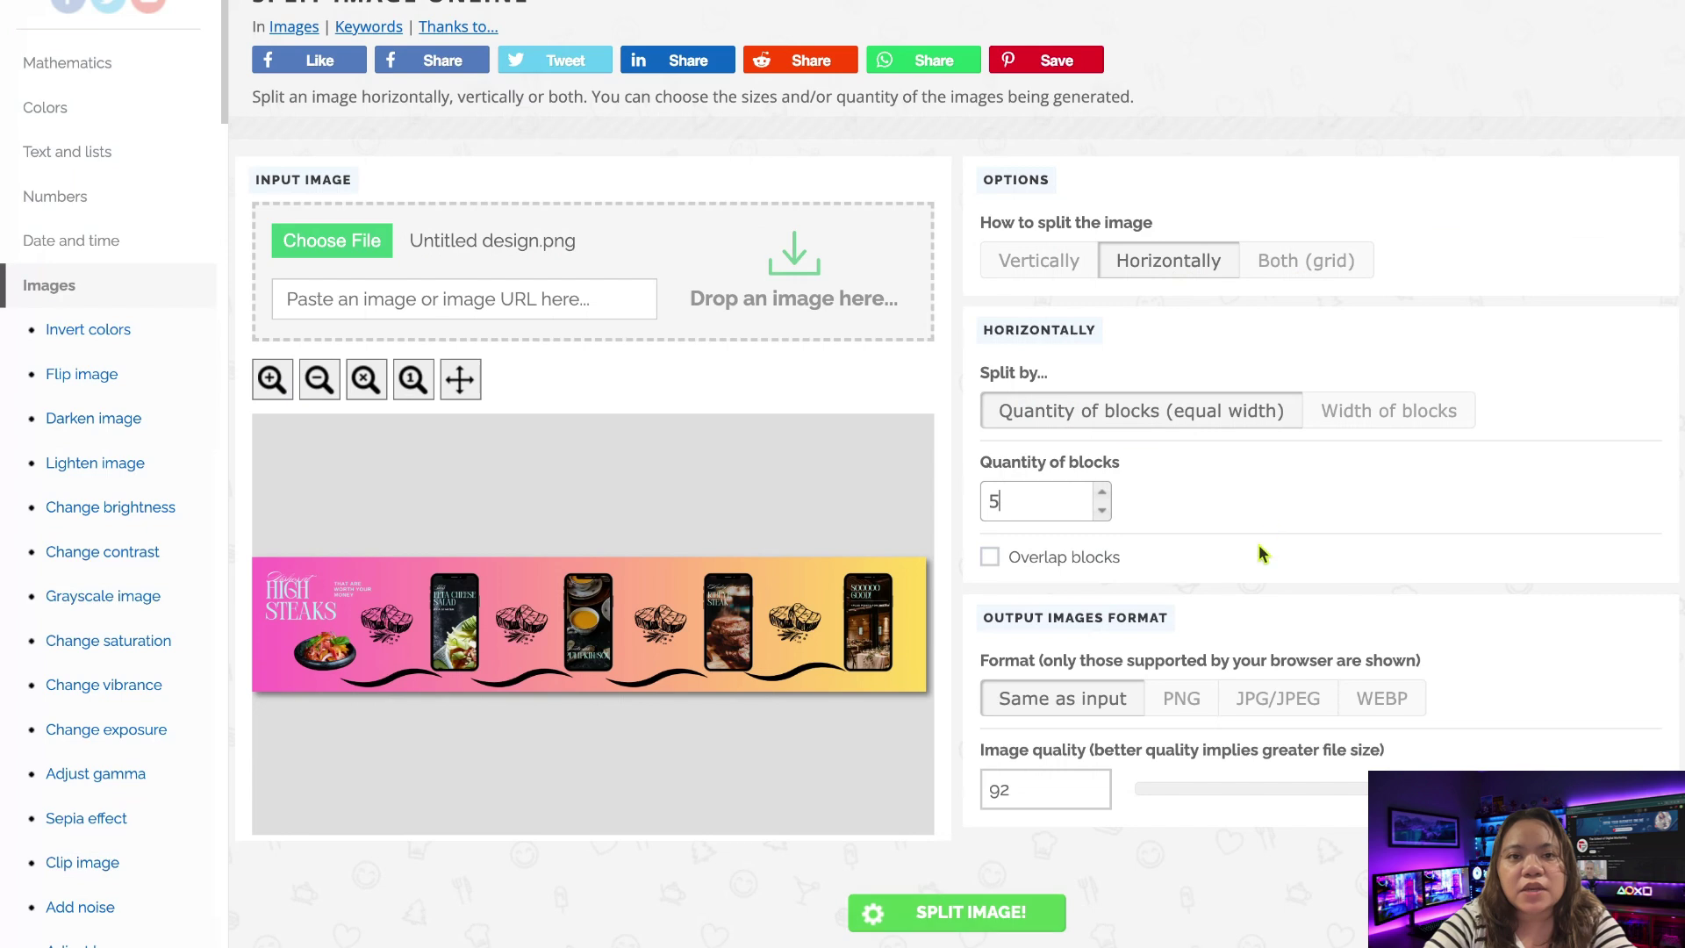
left_click(1185, 699)
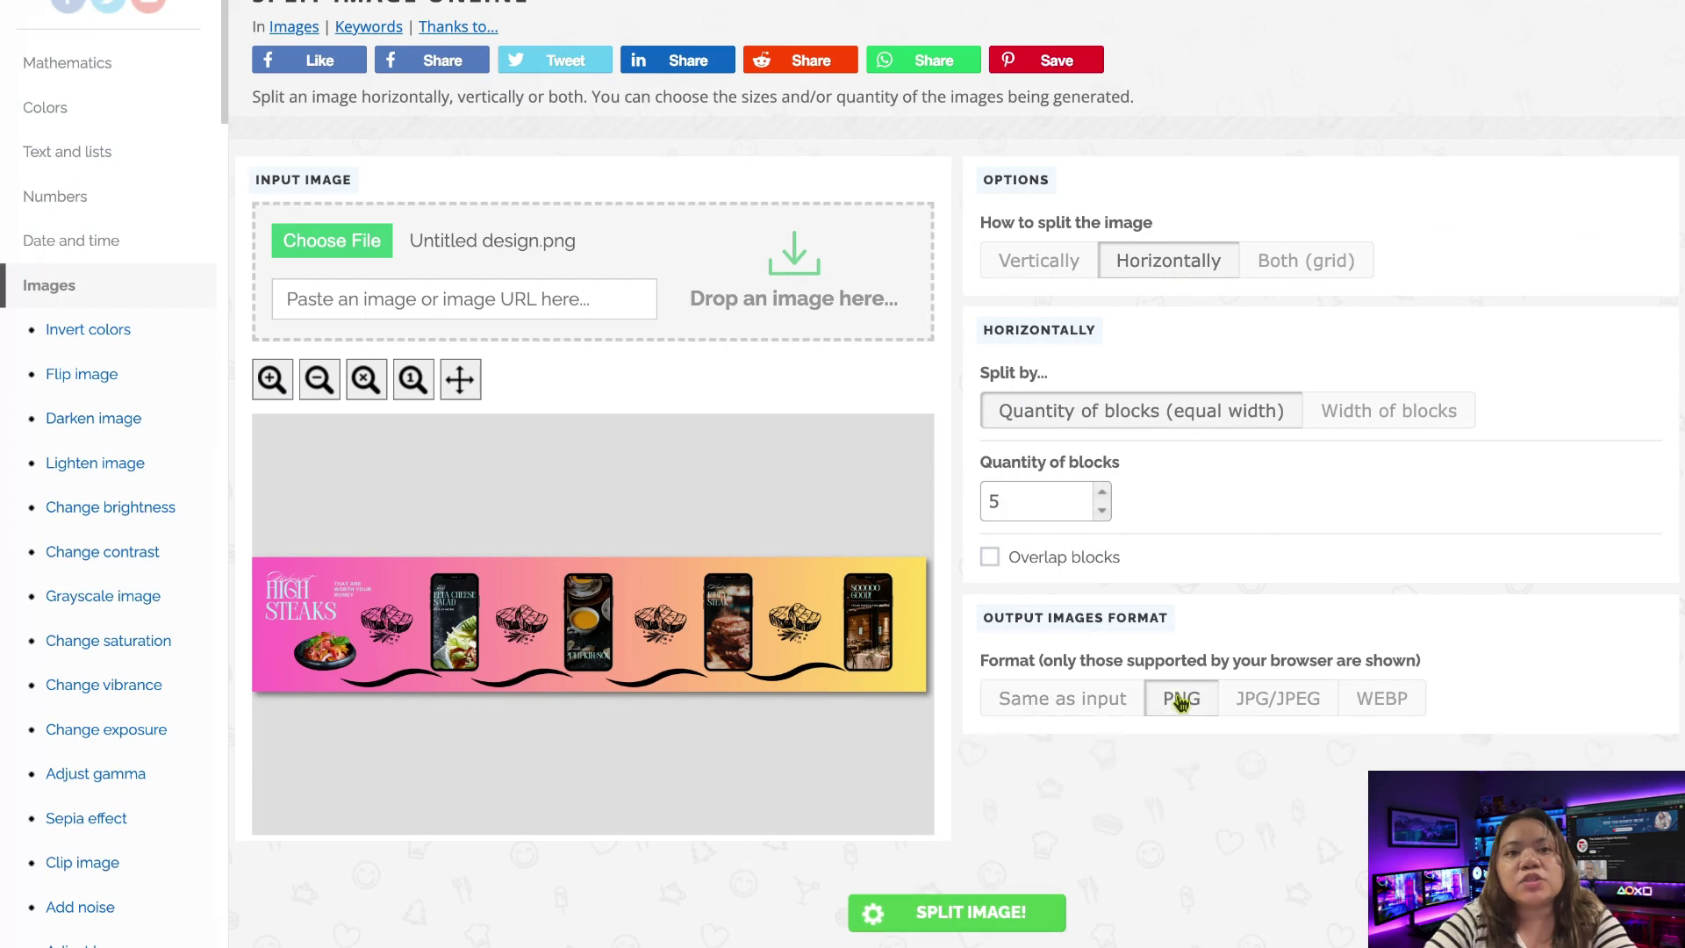
left_click(975, 922)
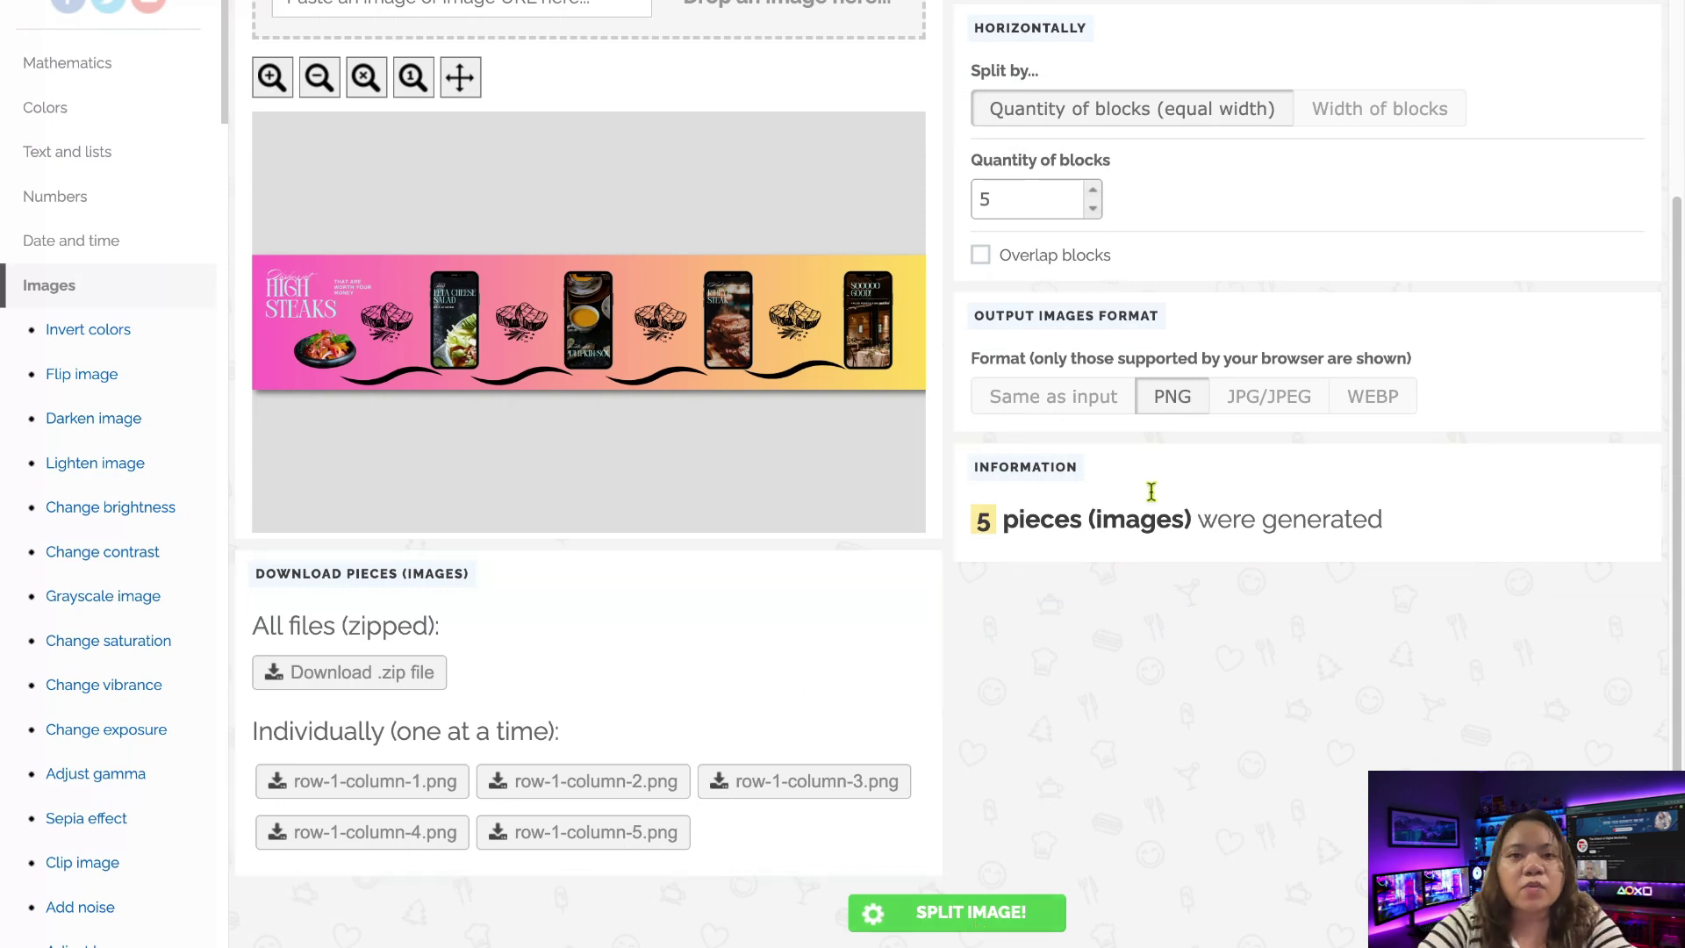
Preview row-1-column-1.png, then step on to the Feta Cheese Salad and Ribeye Steak slides.
left_click(445, 782)
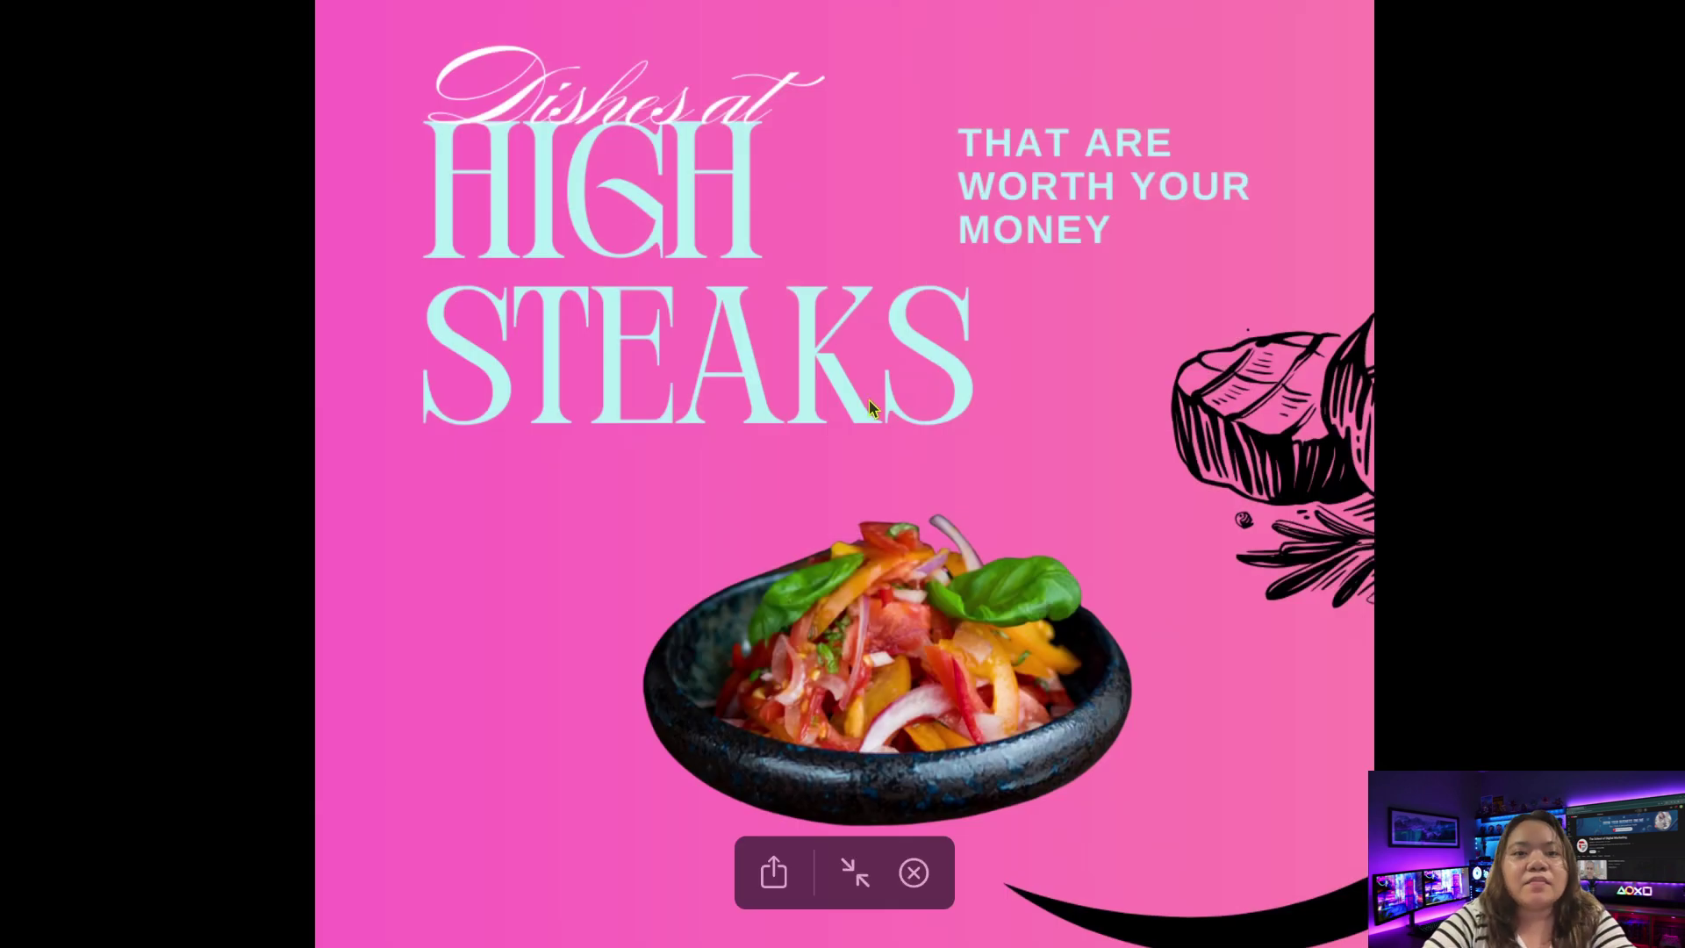
key("Right")
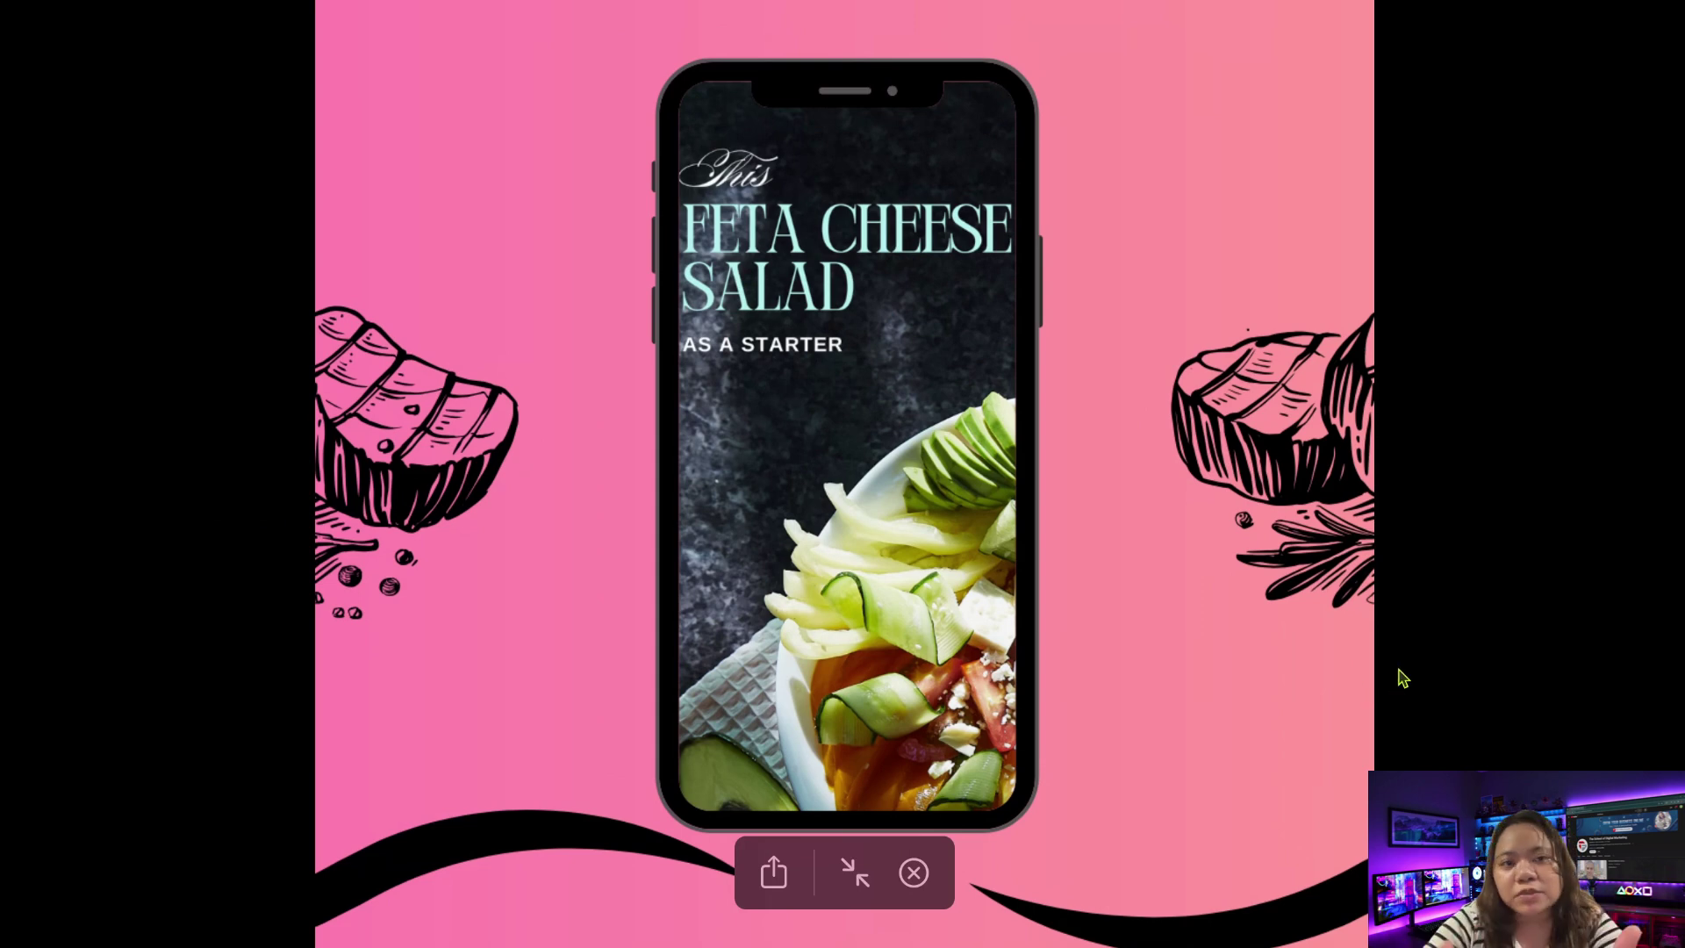
key("Right")
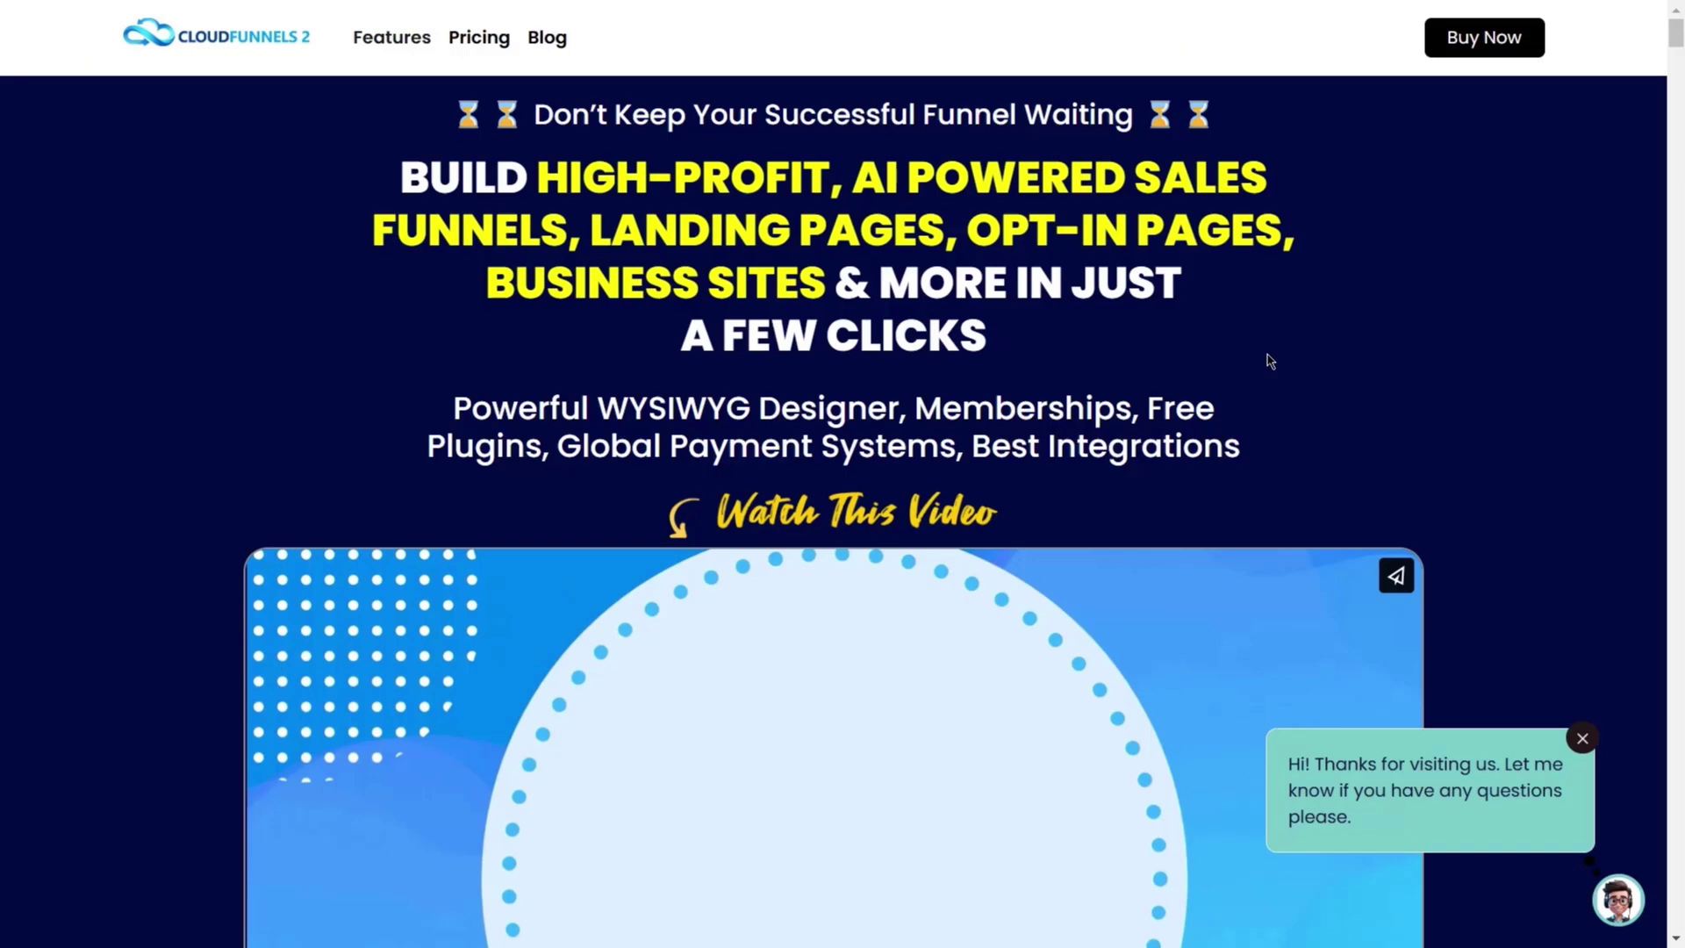
scroll(1269, 360, "down", 10)
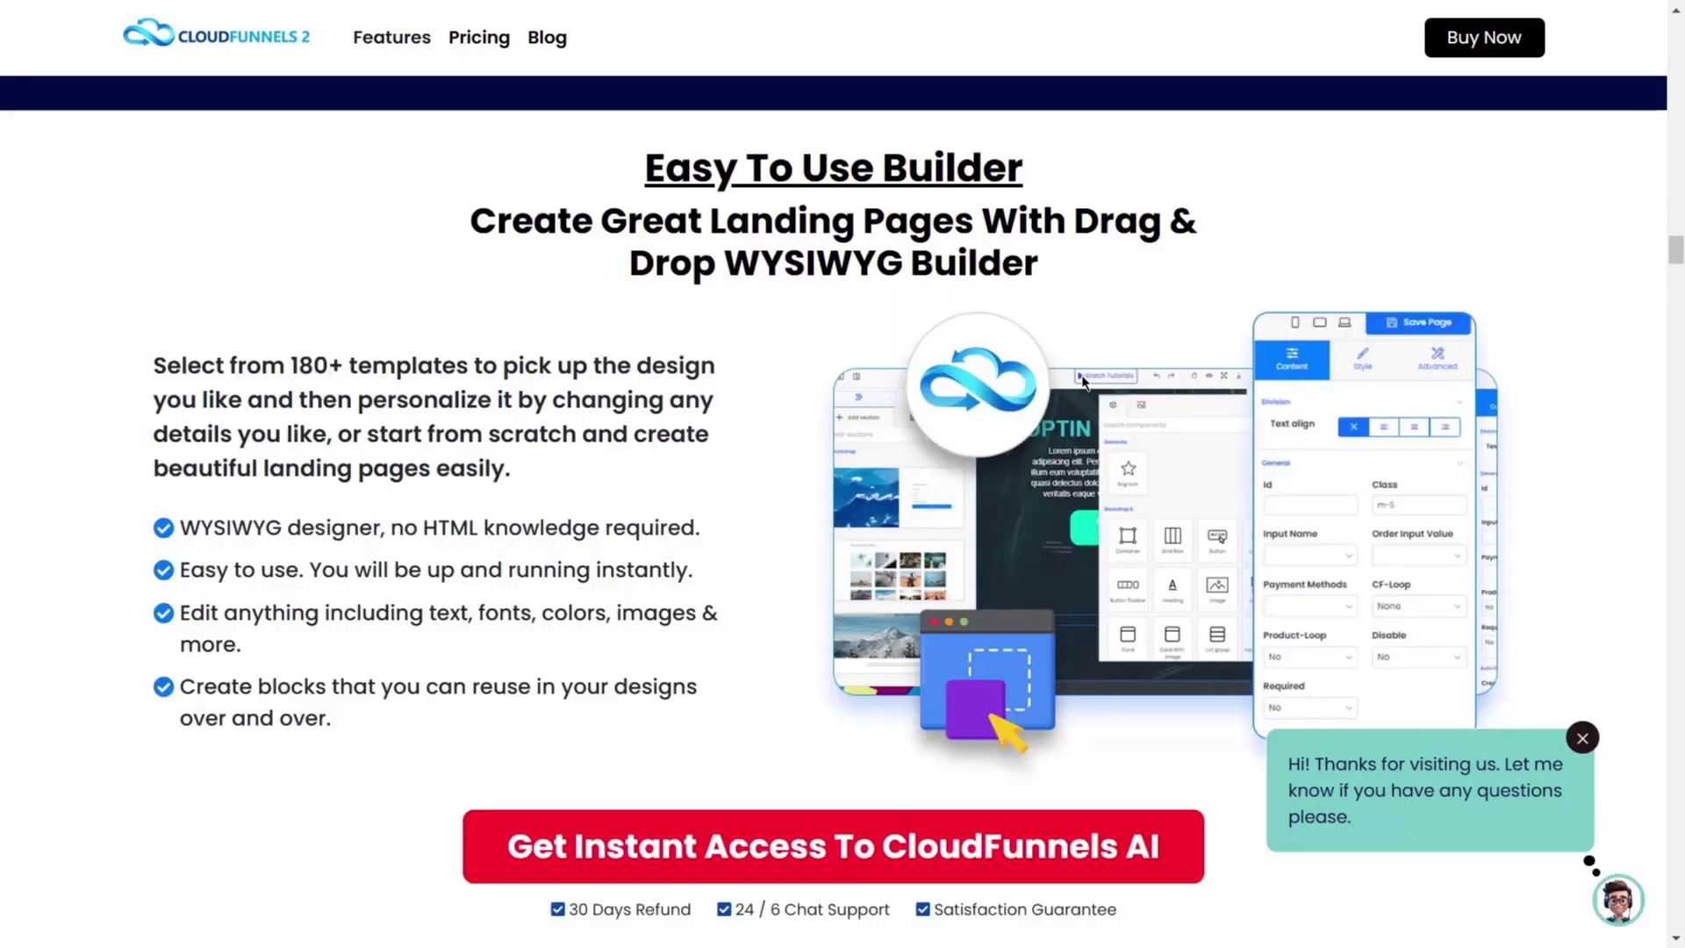
scroll(1559, 480, "down", 5)
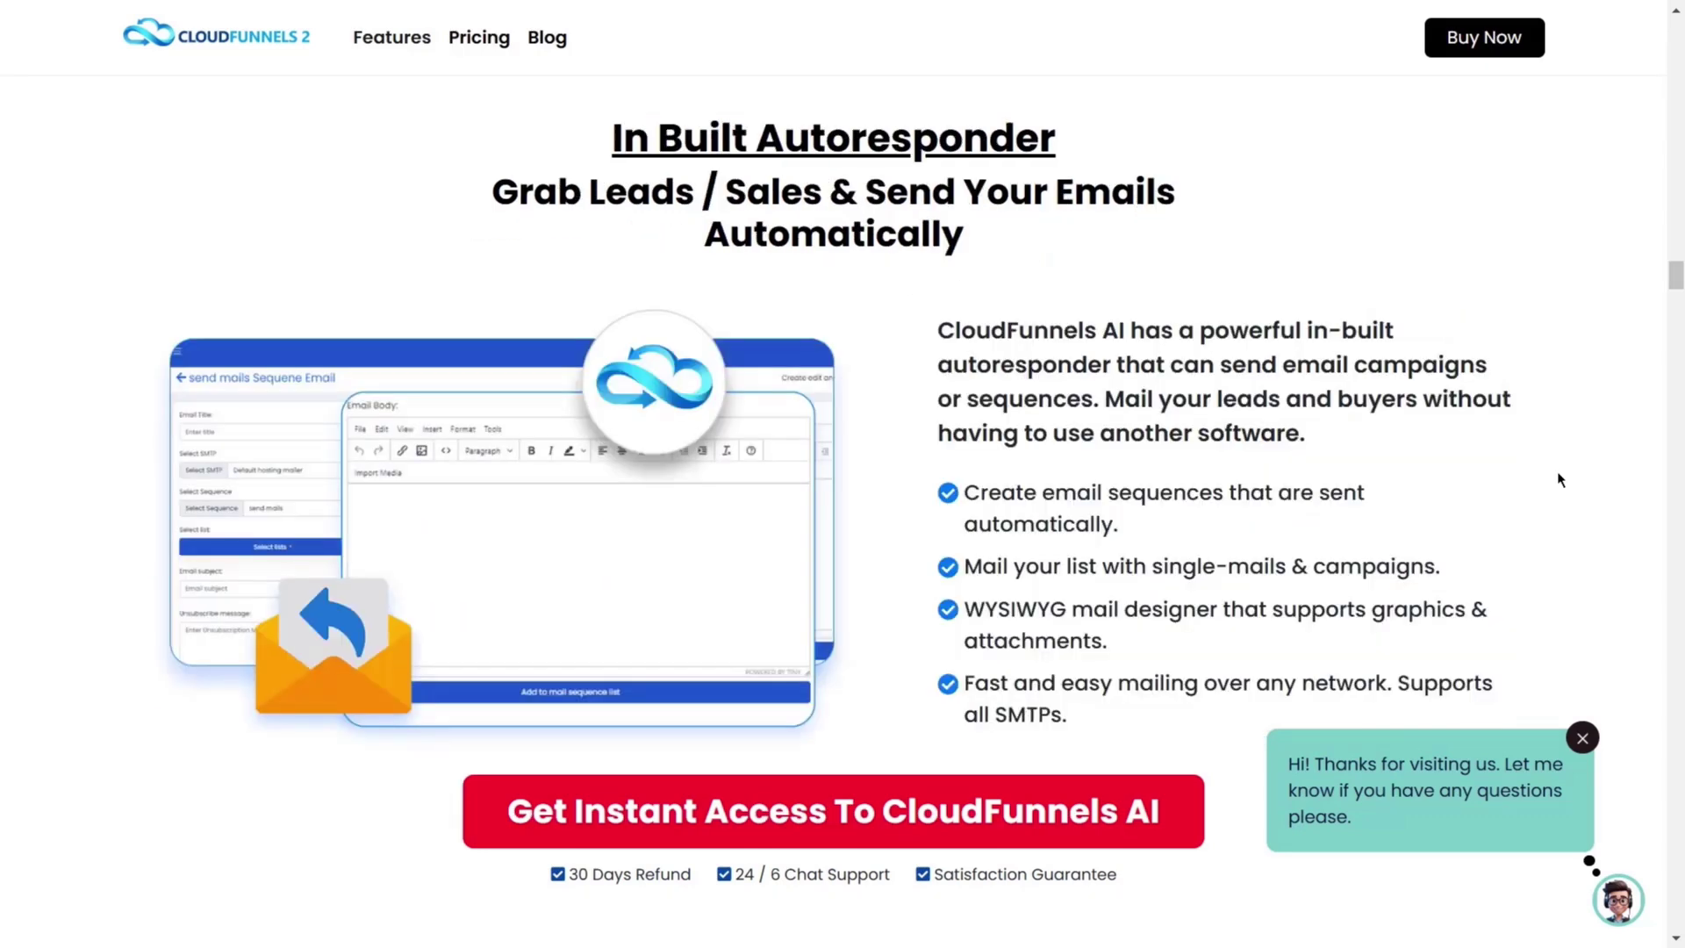
scroll(1560, 479, "down", 5)
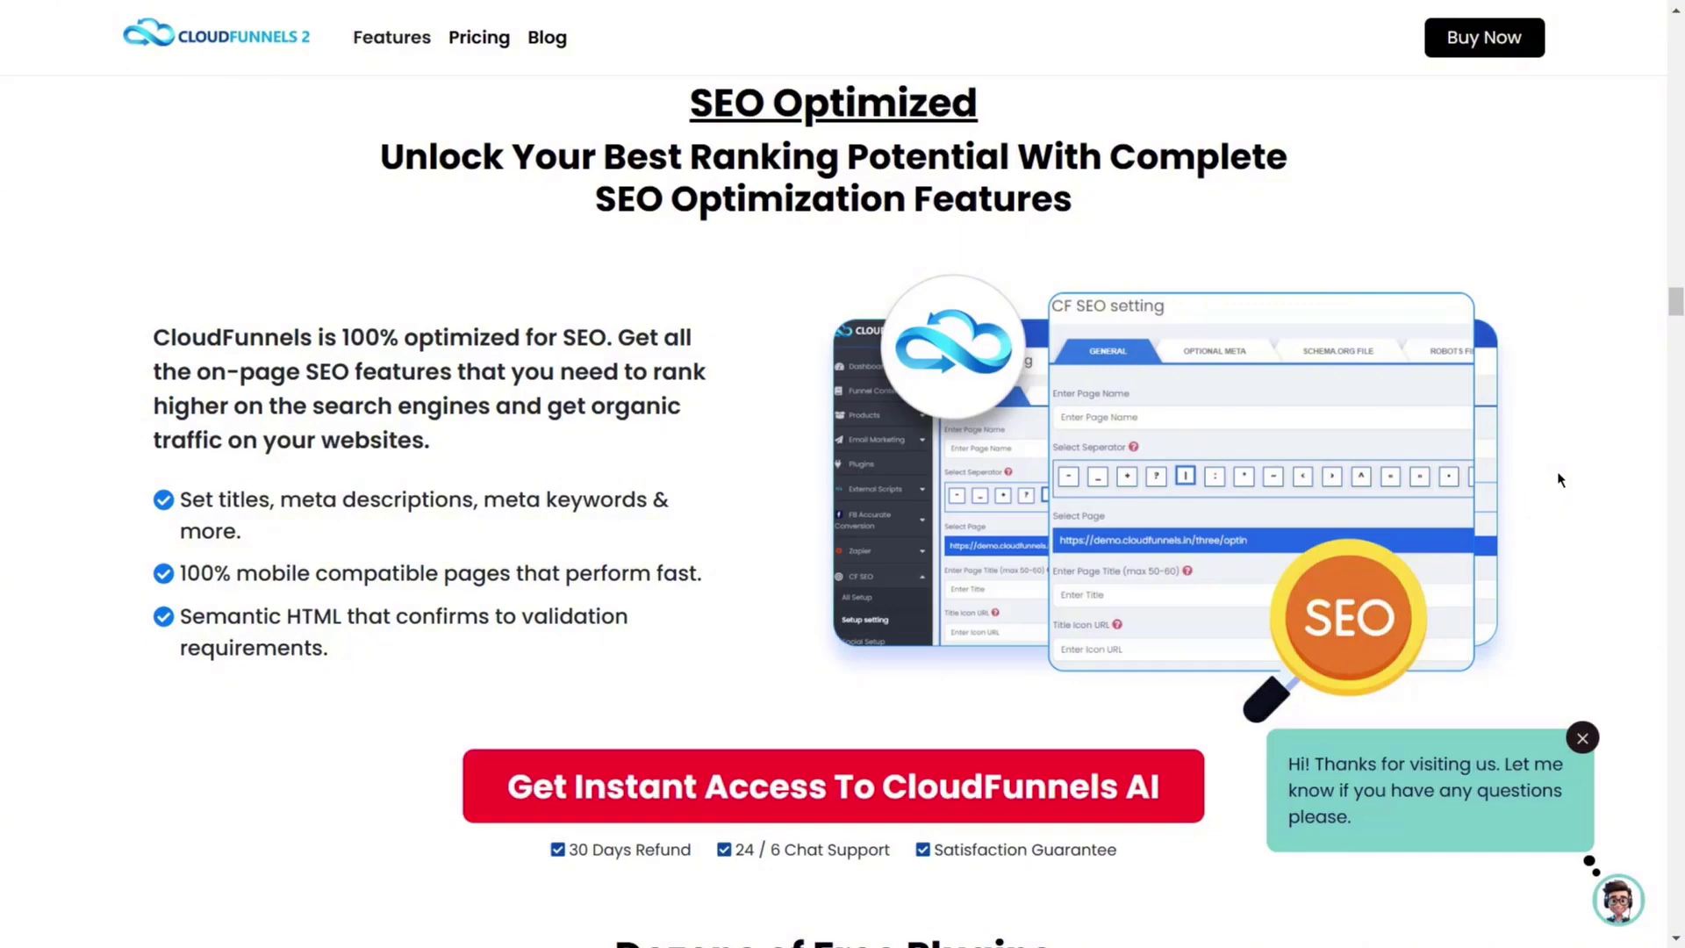
scroll(1559, 480, "down", 5)
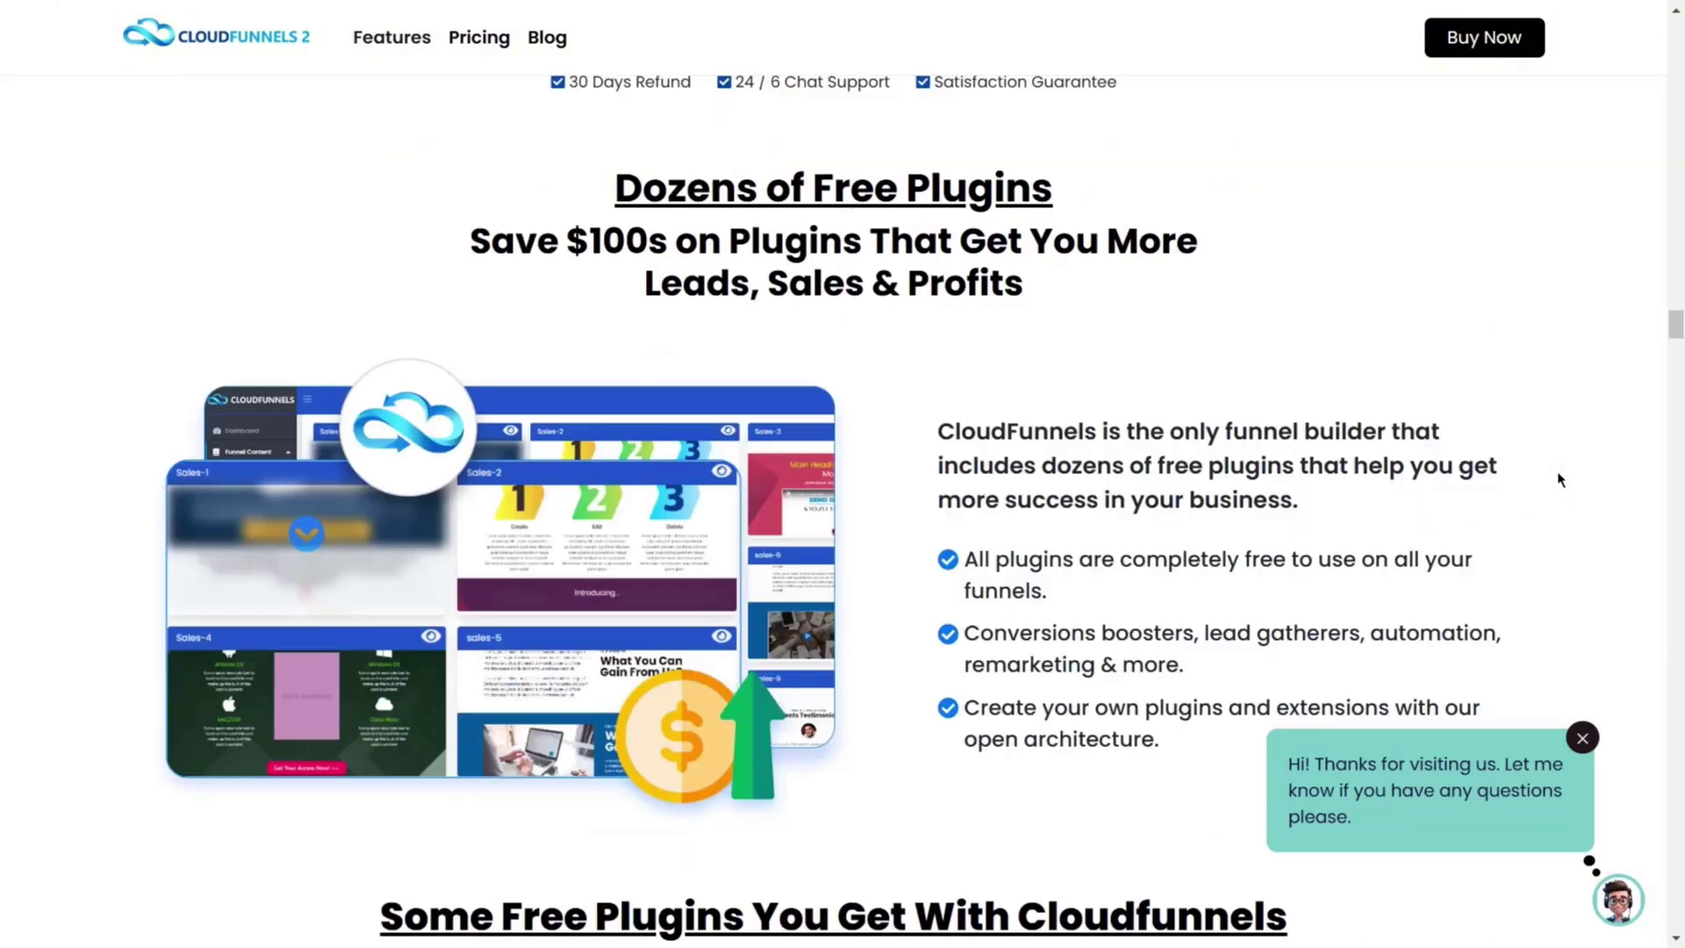
scroll(1559, 479, "down", 5)
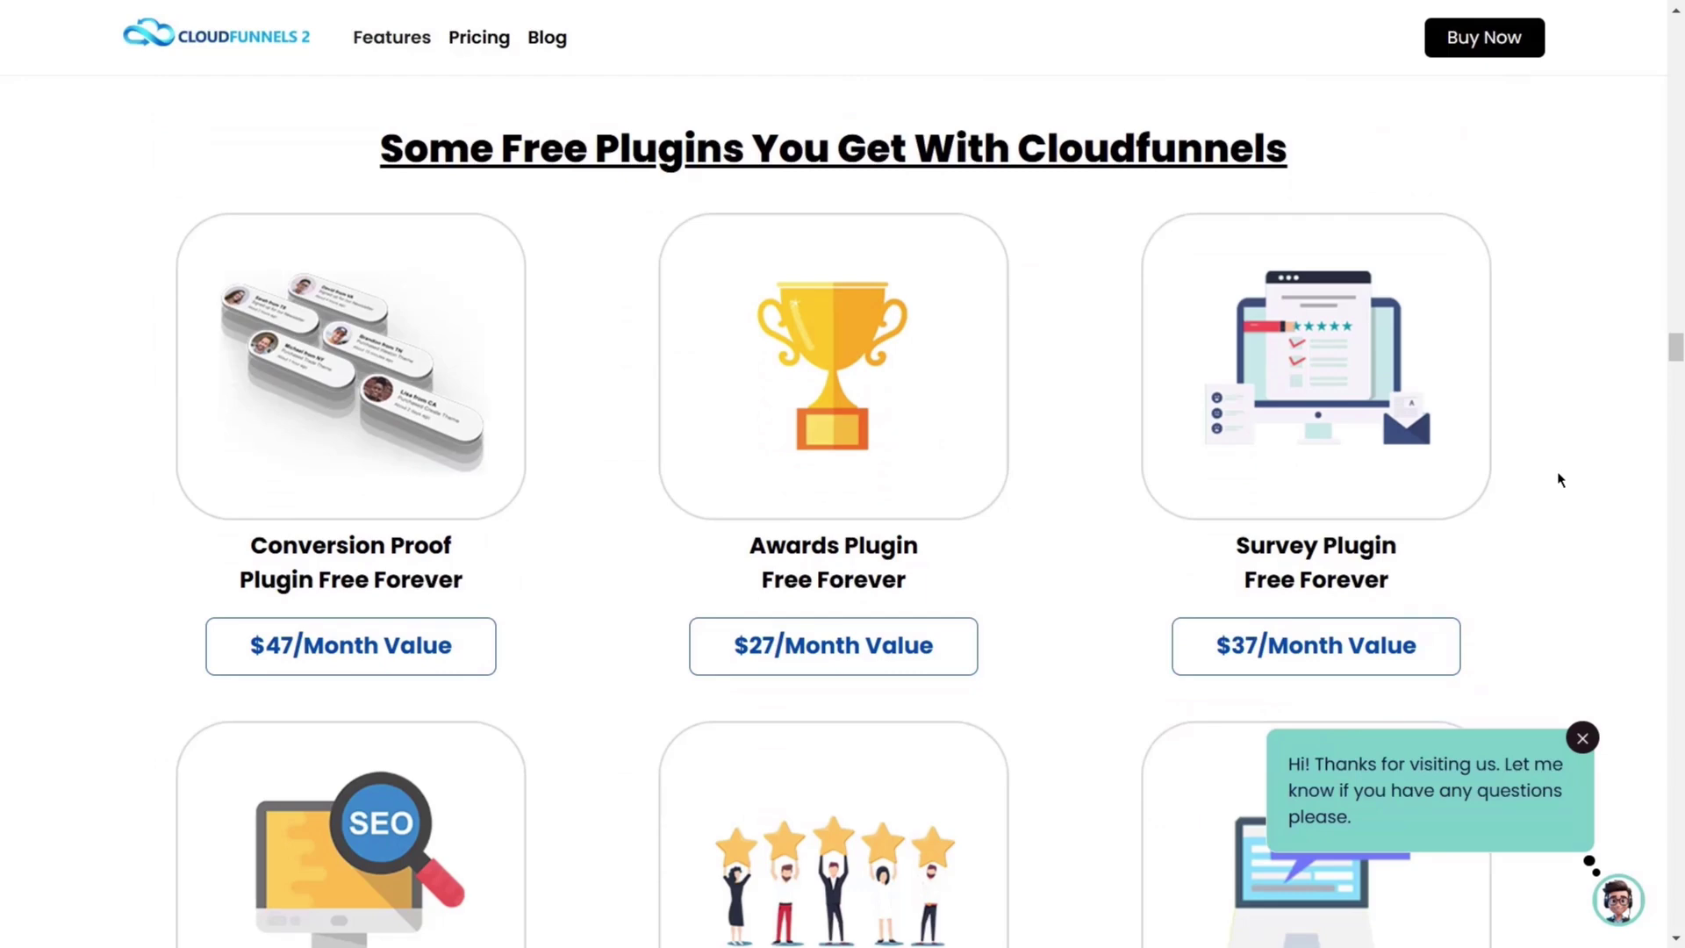
scroll(1559, 479, "down", 5)
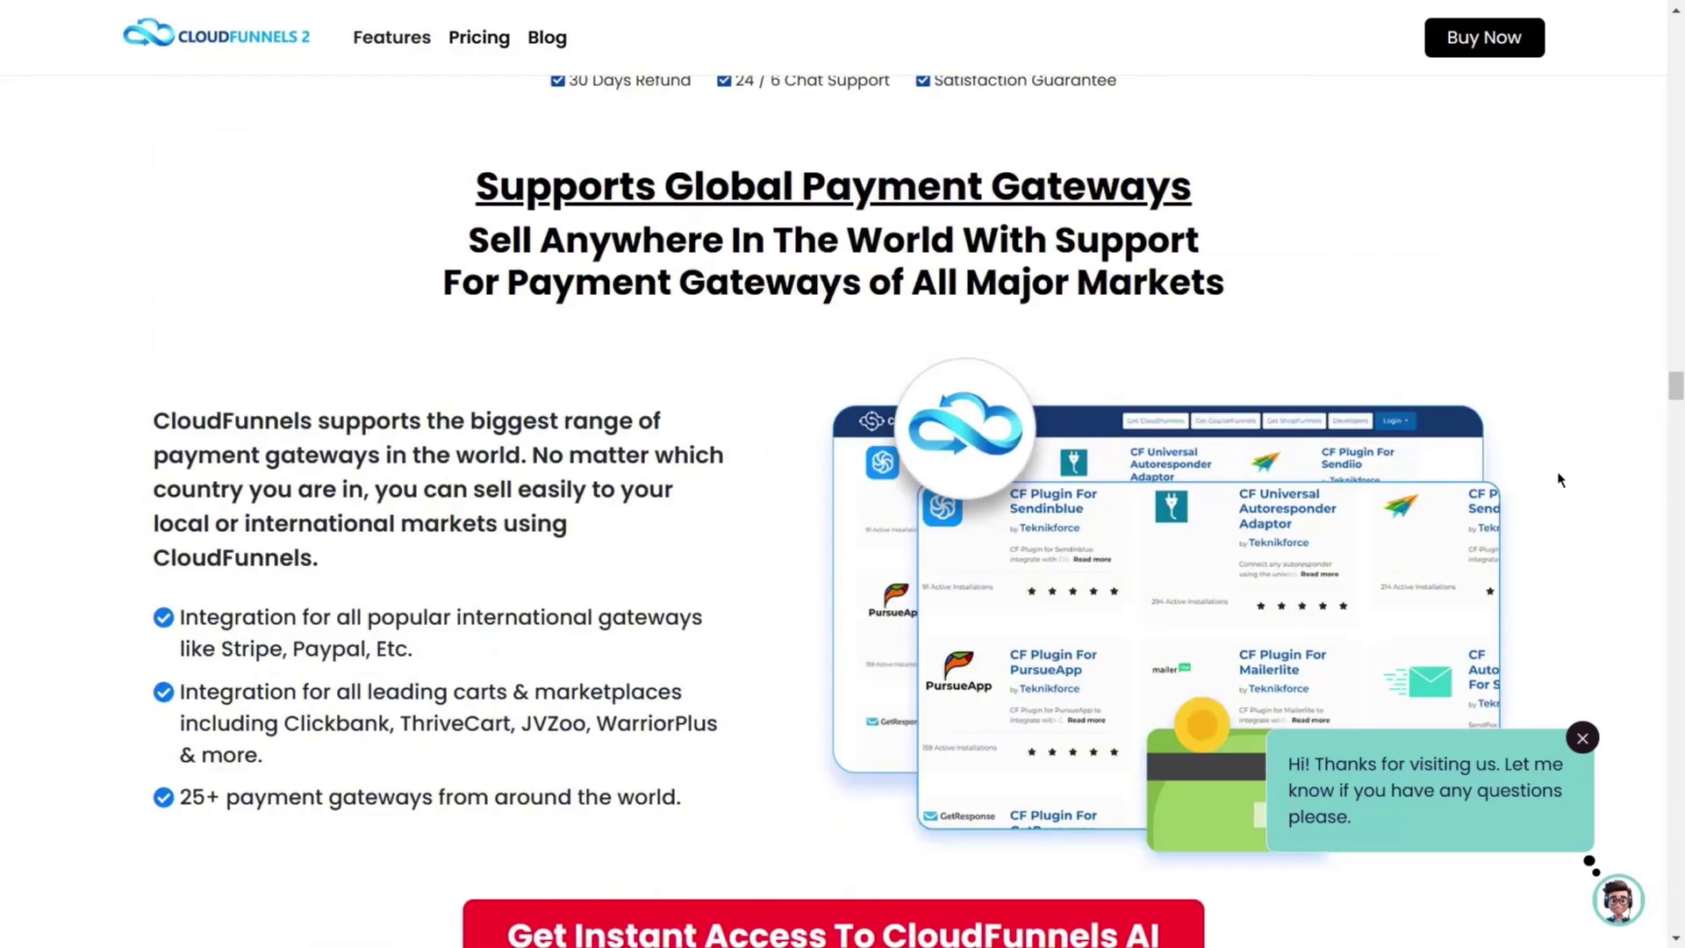
scroll(1557, 479, "down", 5)
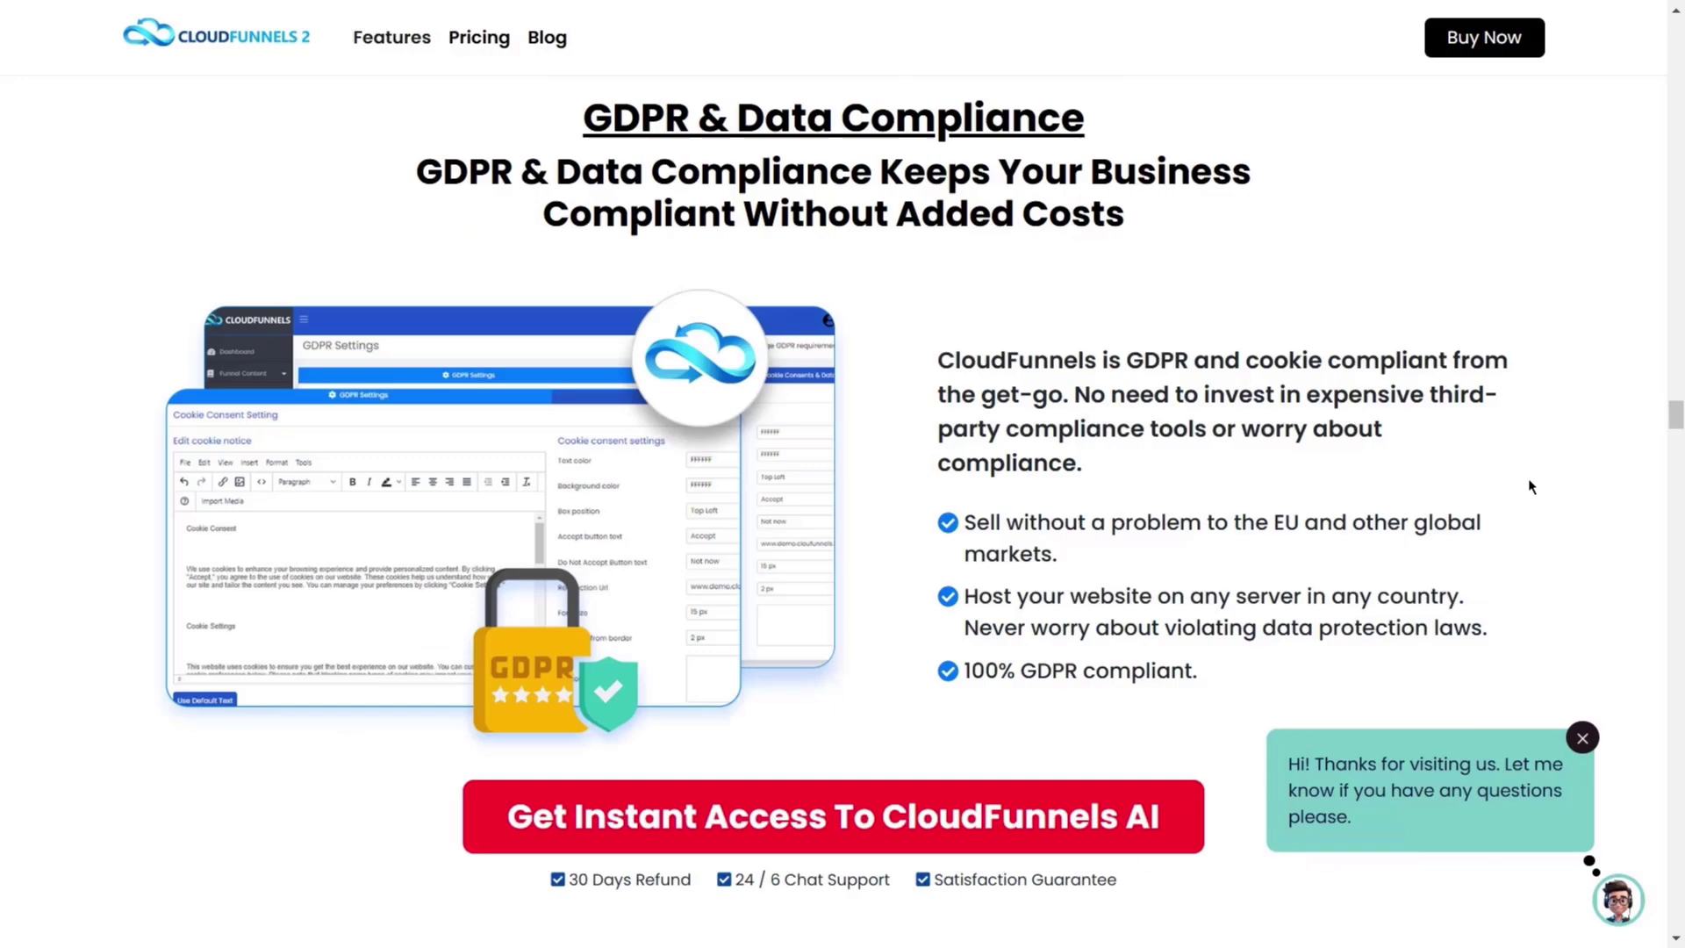
scroll(1530, 486, "down", 5)
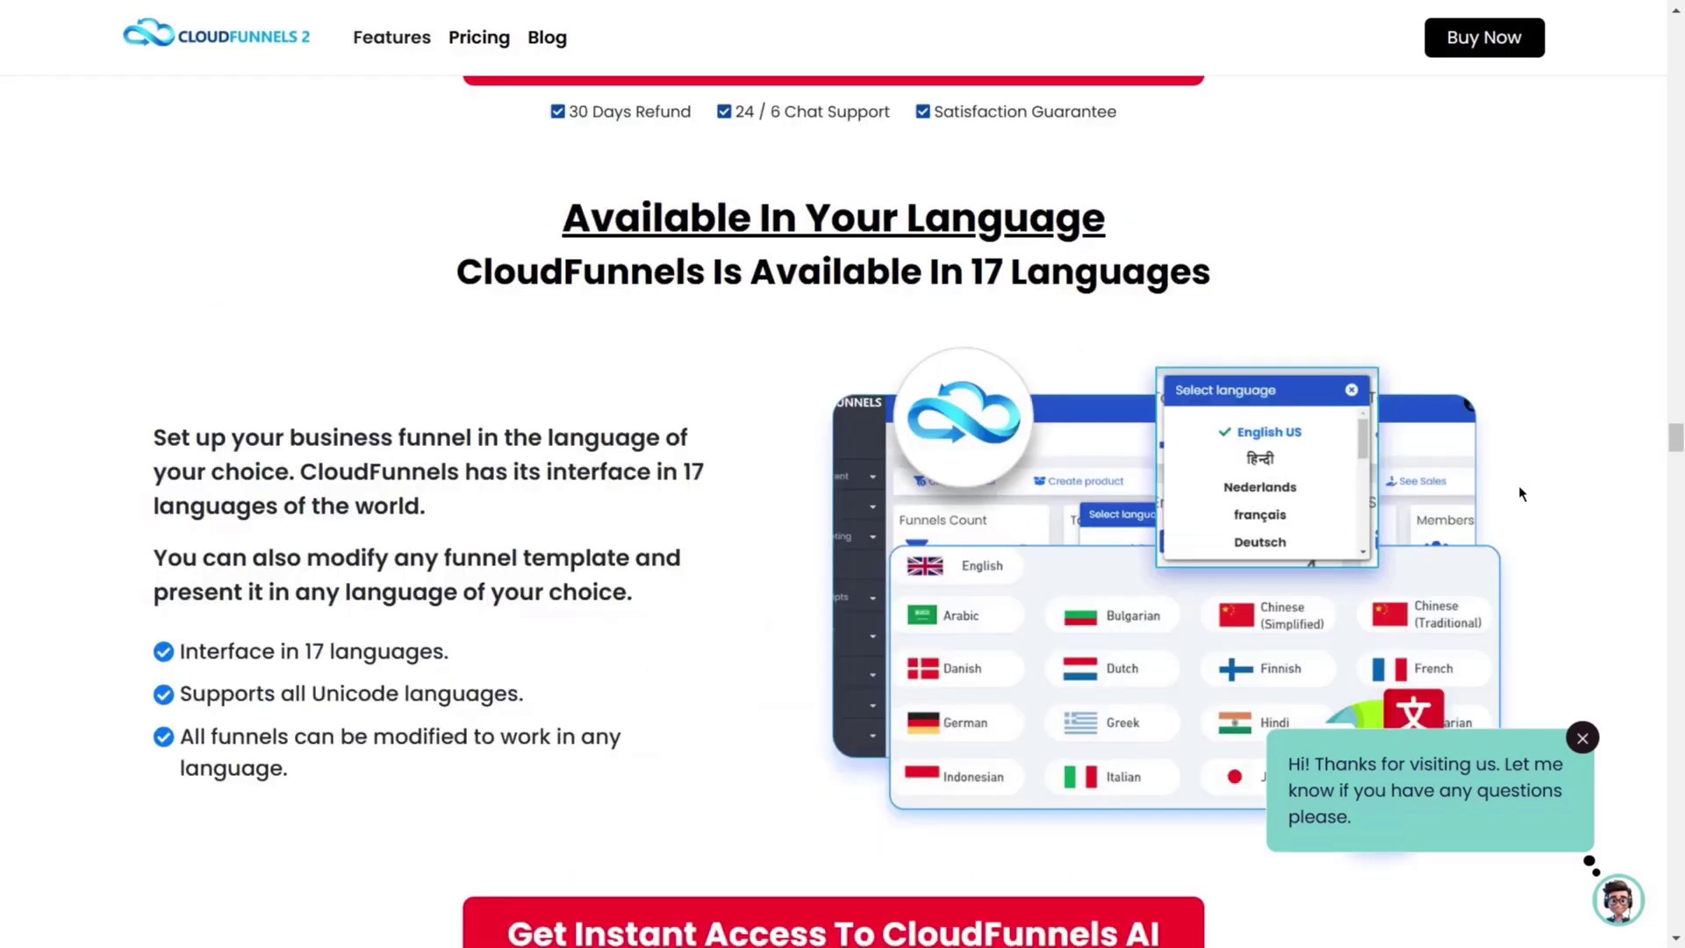
scroll(1524, 497, "down", 5)
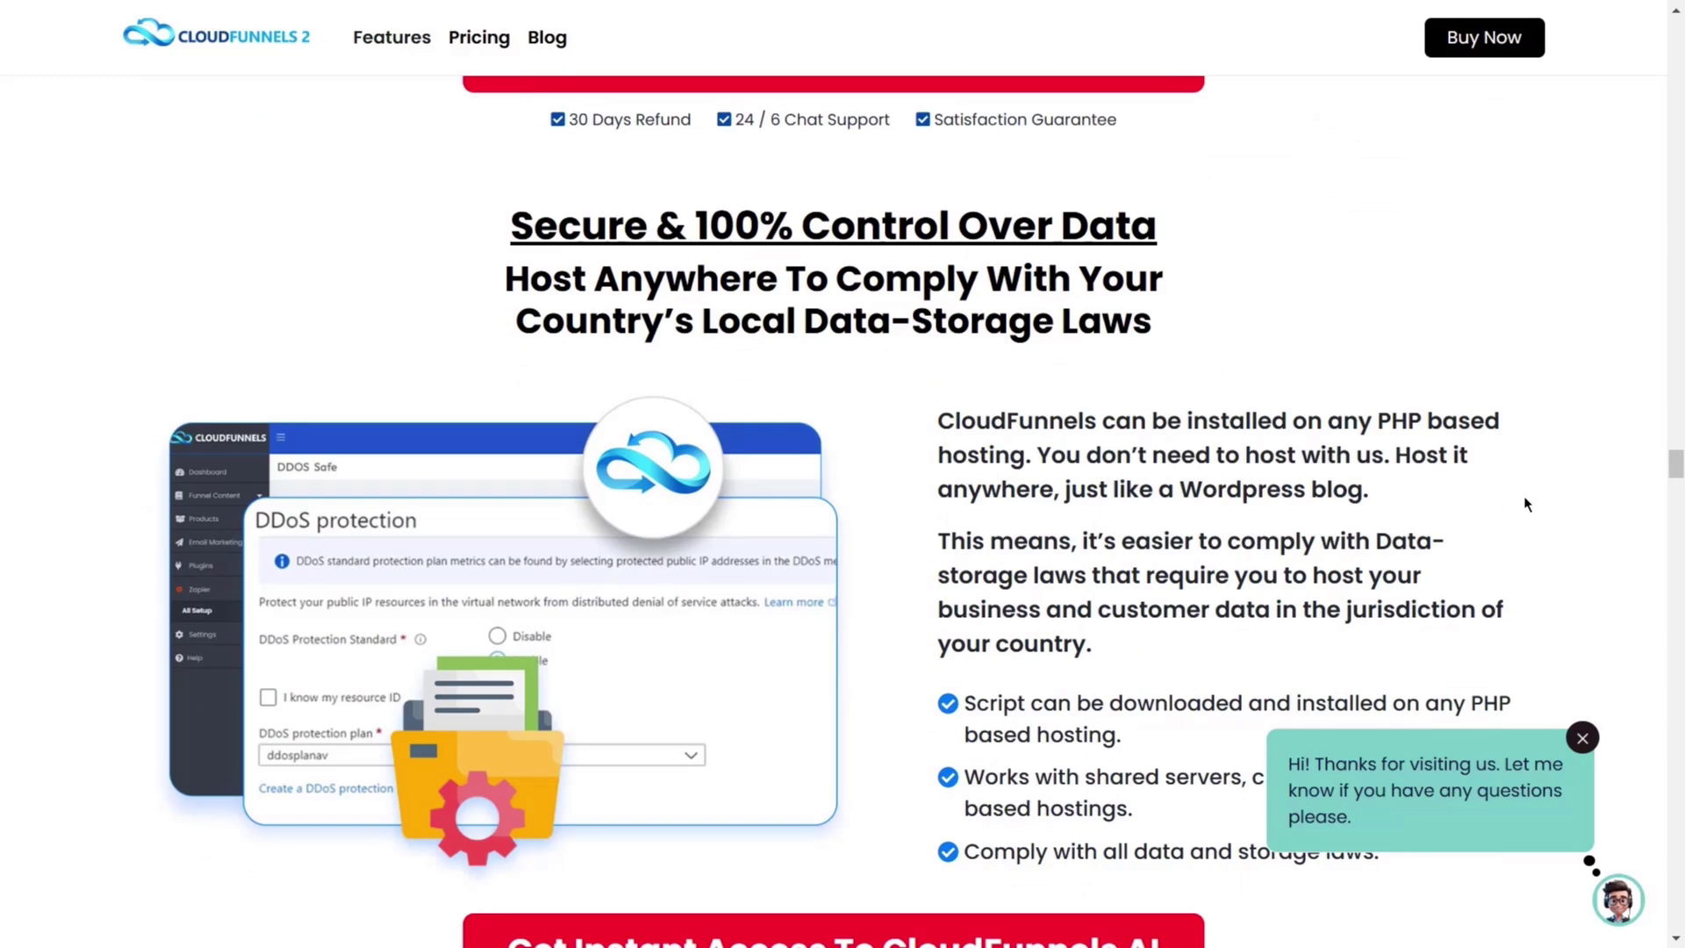
scroll(1525, 504, "down", 5)
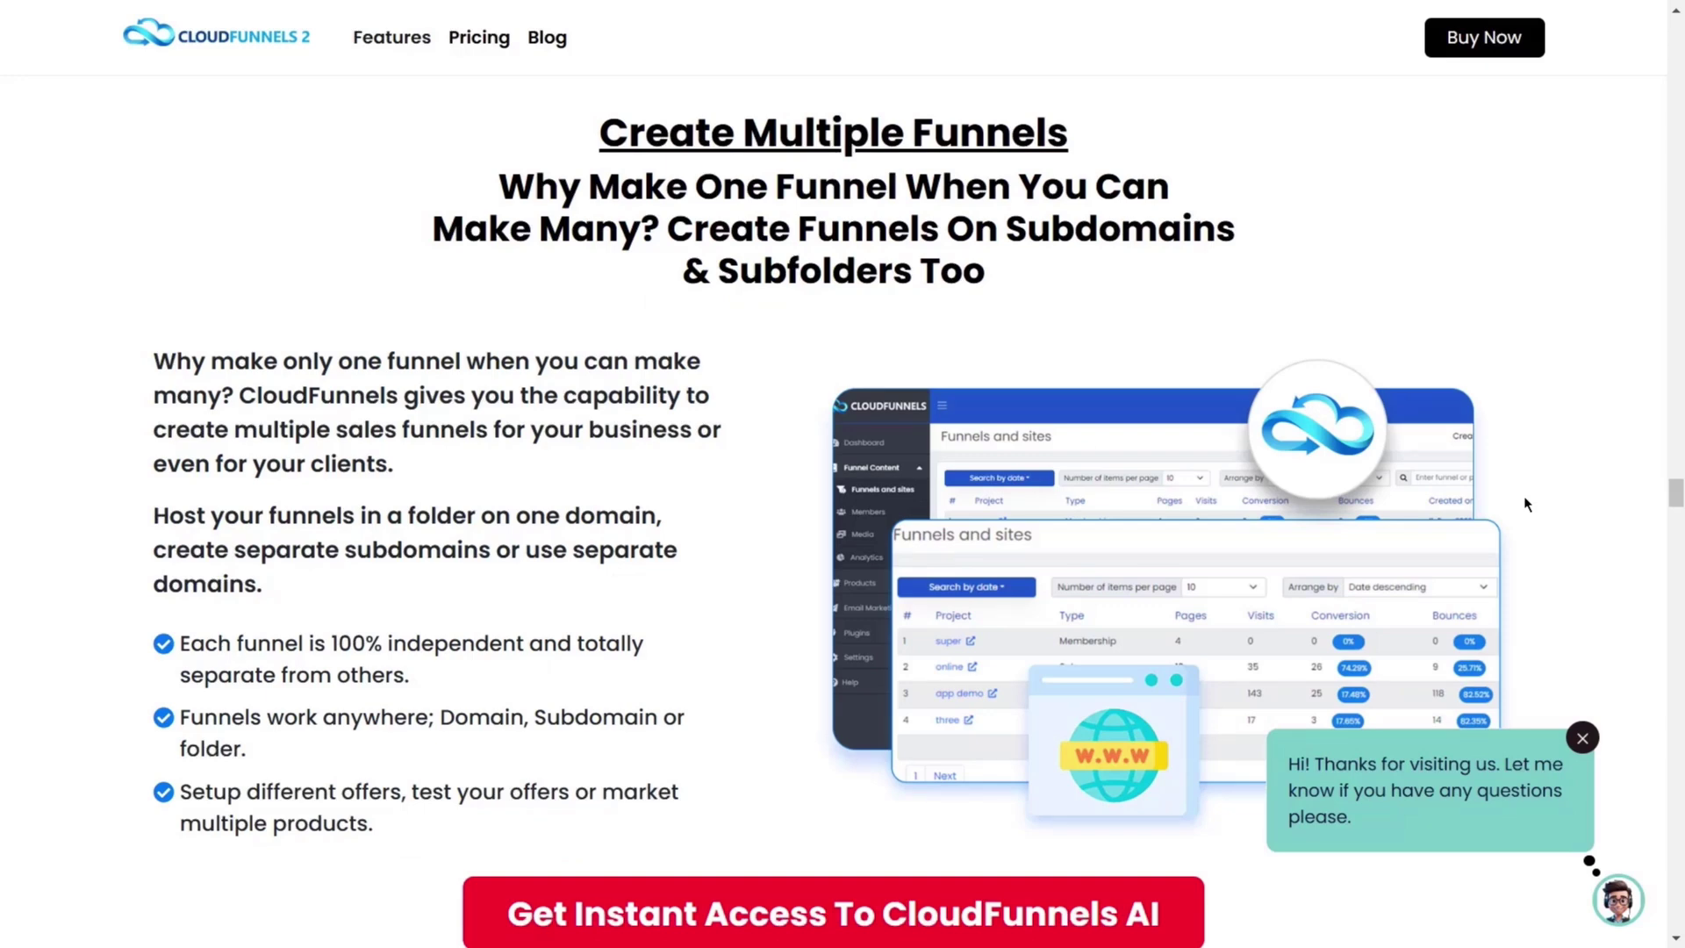
scroll(1523, 496, "down", 5)
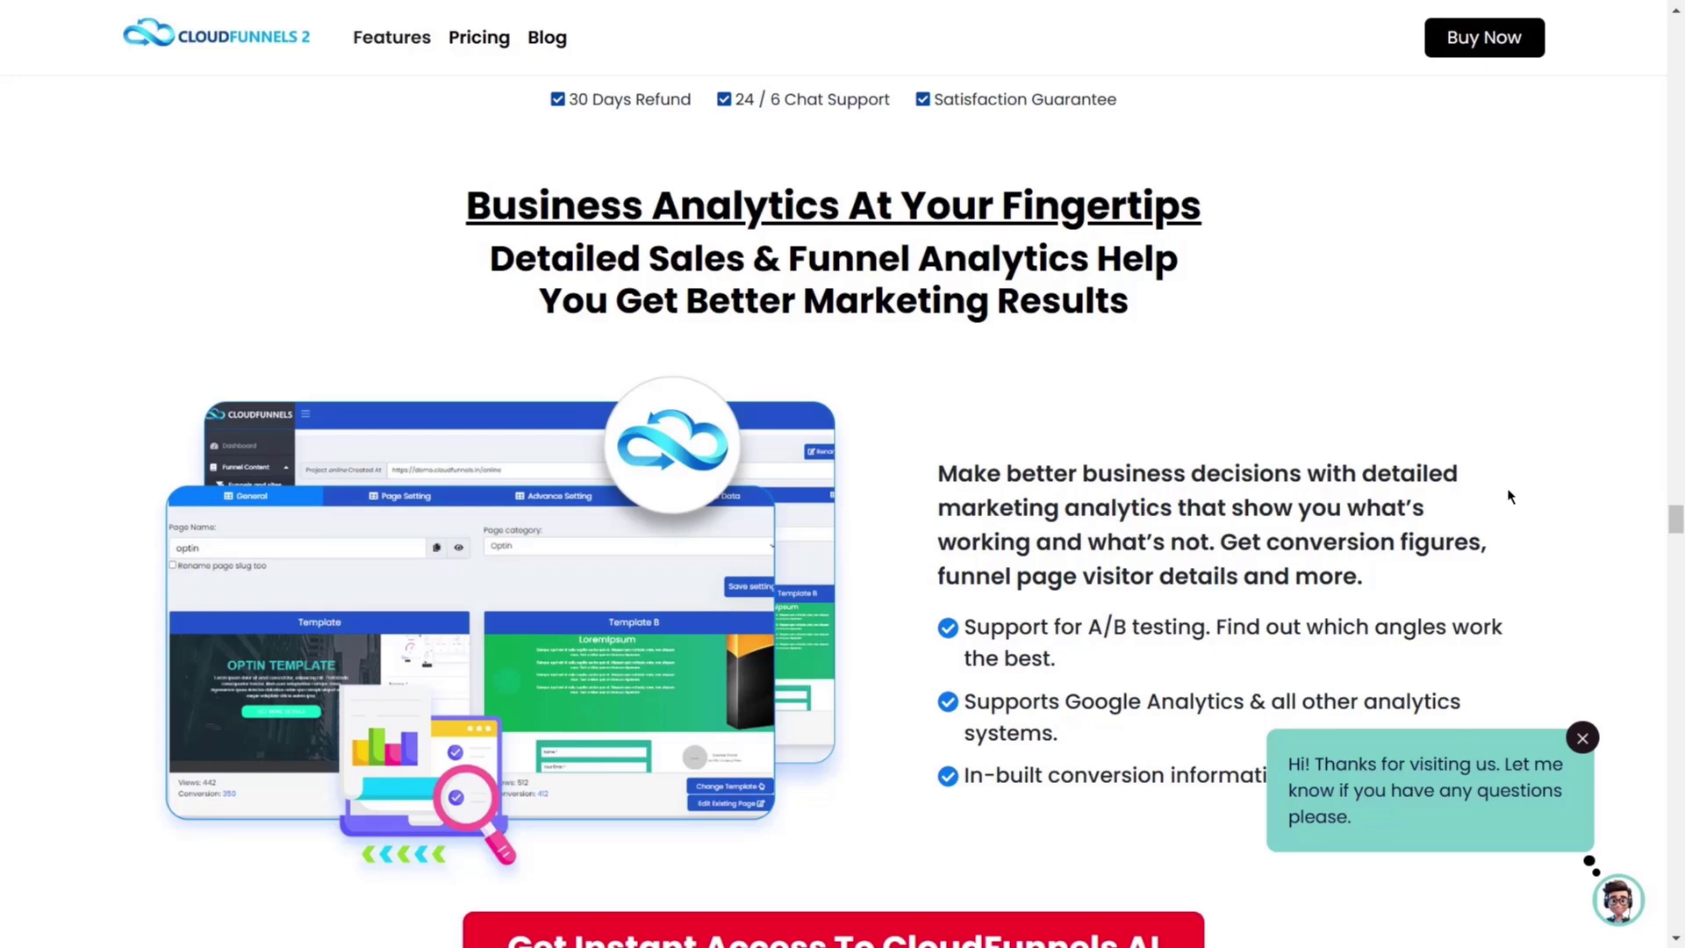
scroll(1509, 496, "down", 5)
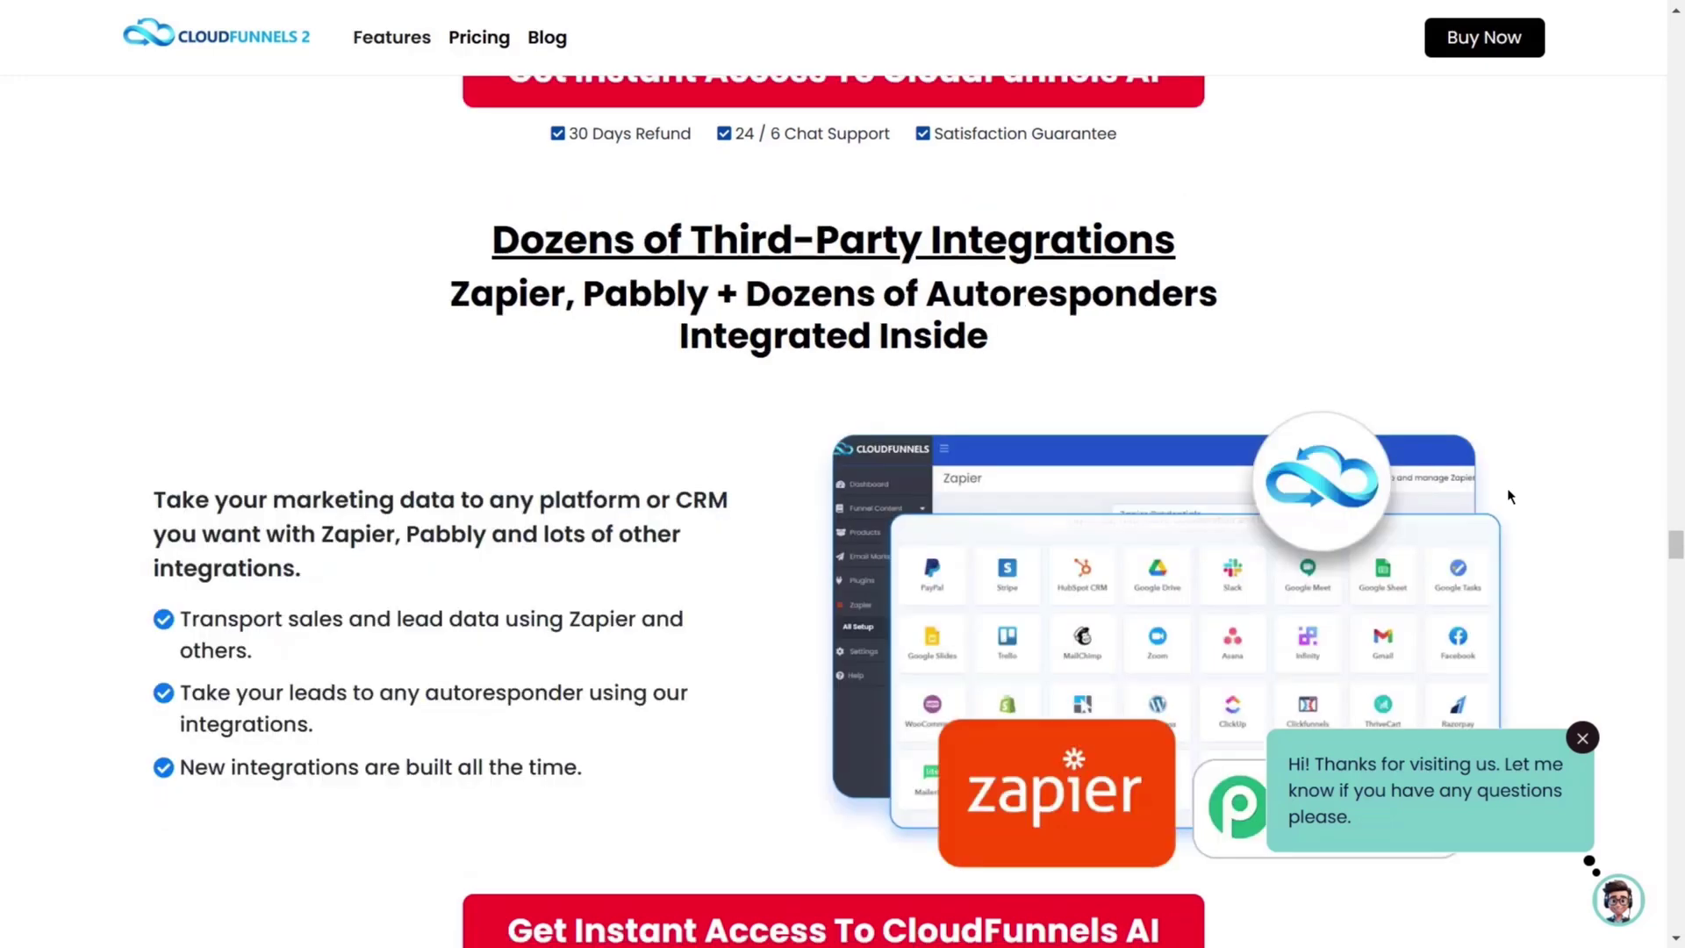
scroll(1509, 495, "down", 5)
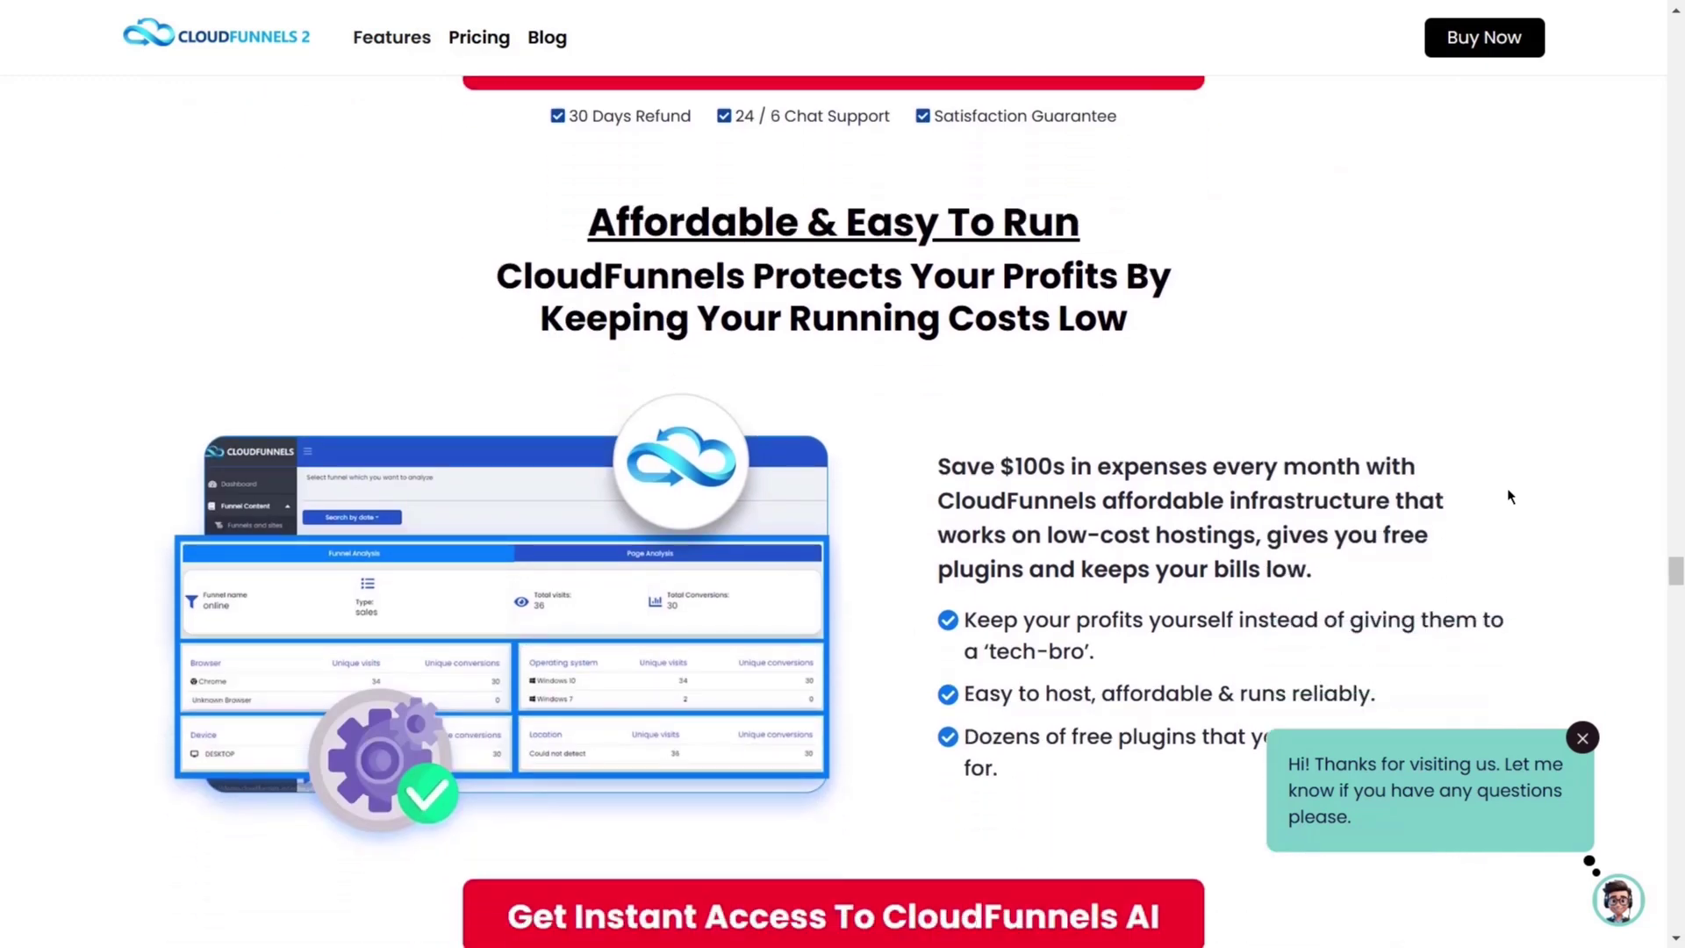
scroll(1509, 495, "down", 5)
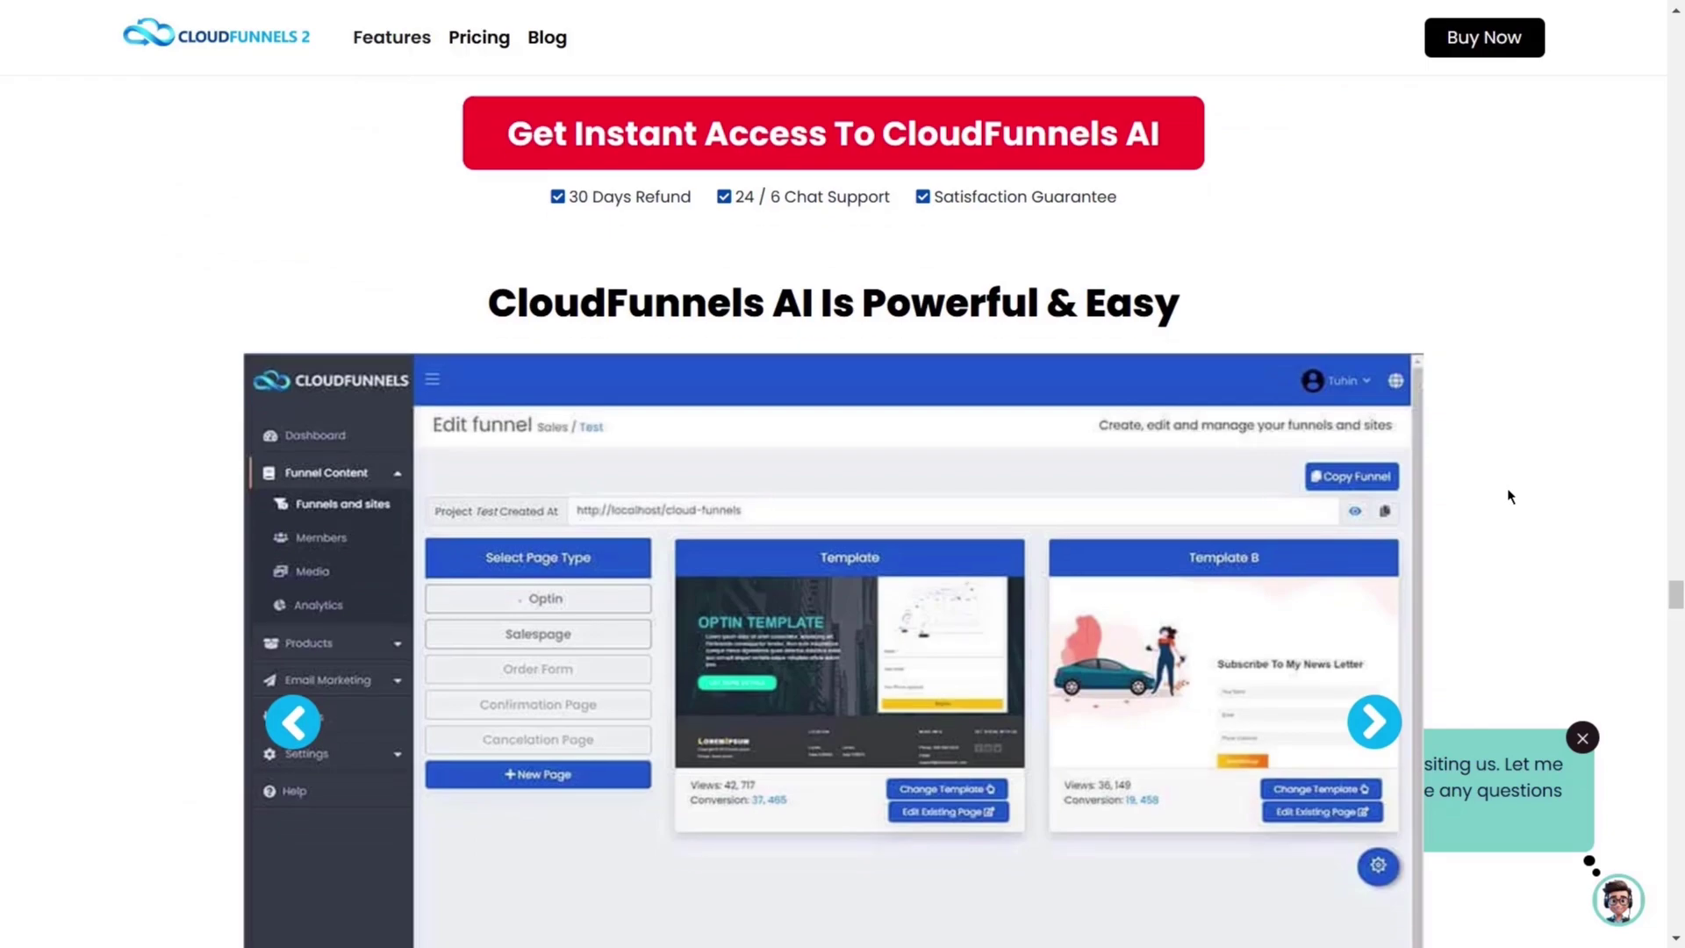
scroll(1510, 495, "down", 5)
scroll(1510, 496, "down", 3)
scroll(1507, 489, "down", 1)
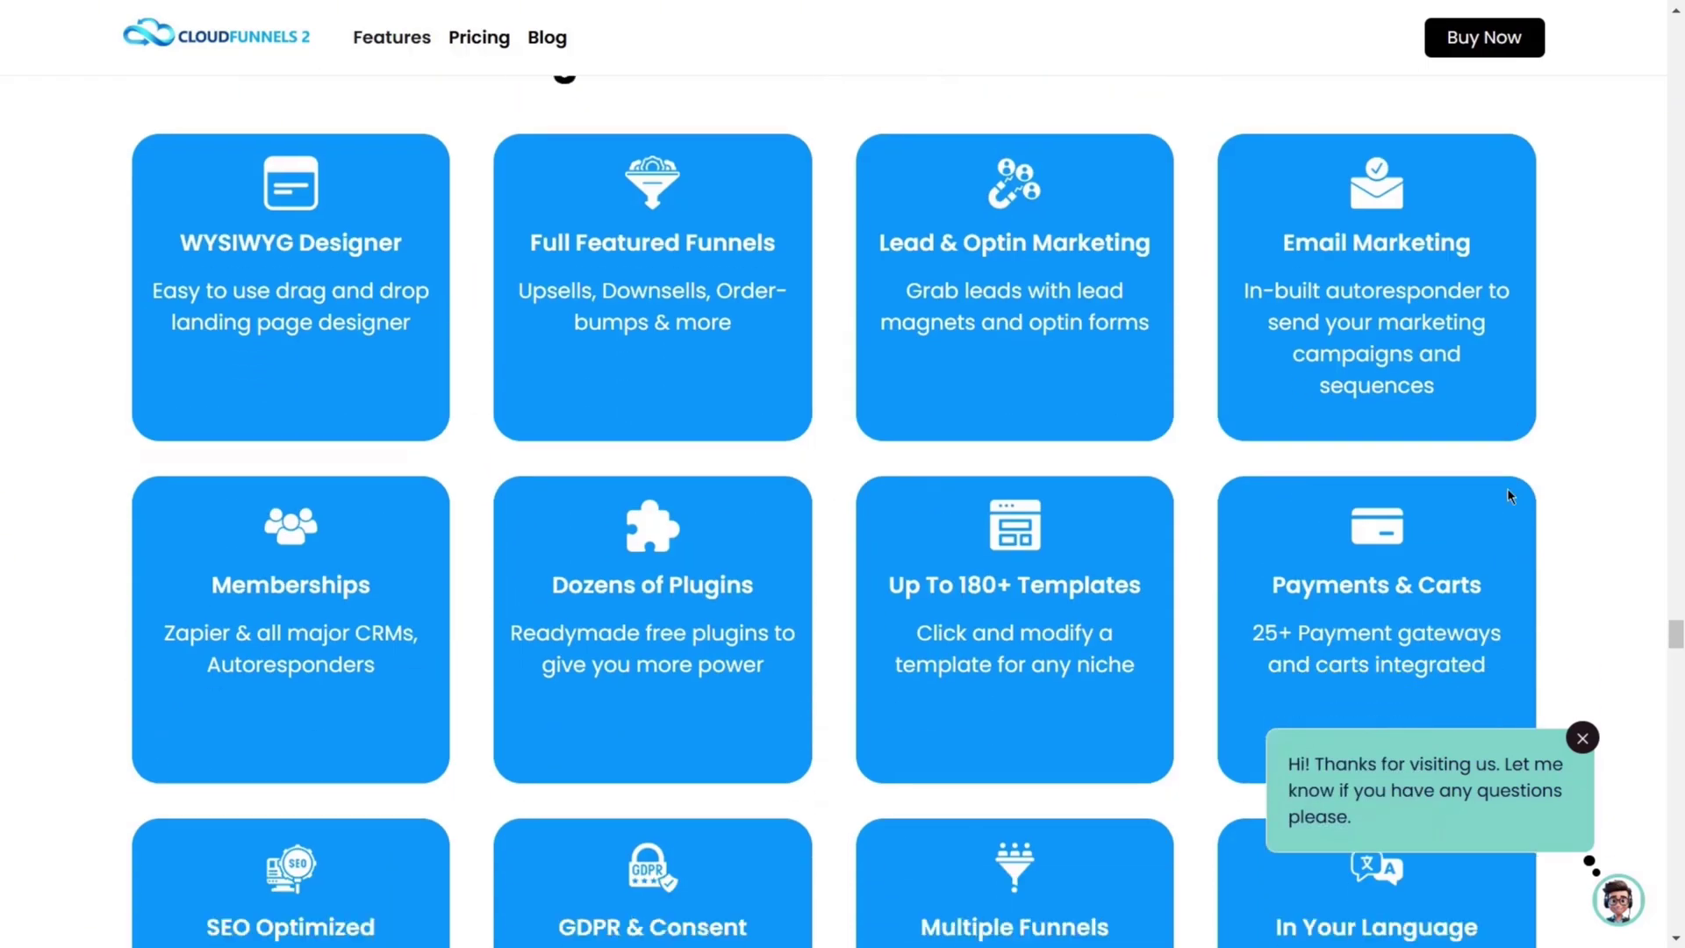